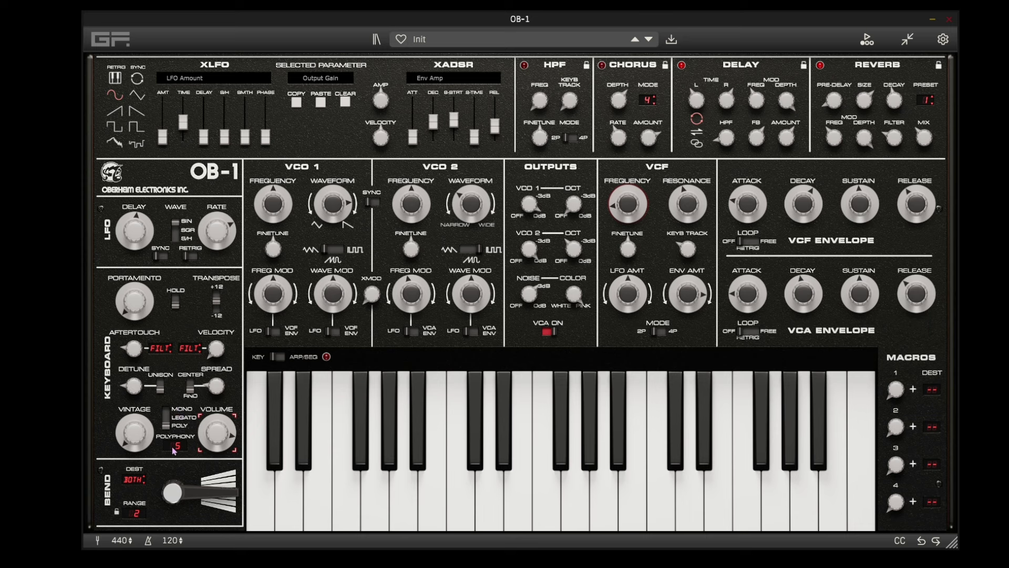
# - Try different polyphony values and switch the keyboard strip to ARP/SEQ and back to KEY
pyautogui.moveTo(177, 448); pyautogui.dragTo(172, 399)
pyautogui.moveTo(176, 445); pyautogui.dragTo(176, 473)
pyautogui.click(278, 357)
pyautogui.click(276, 357)
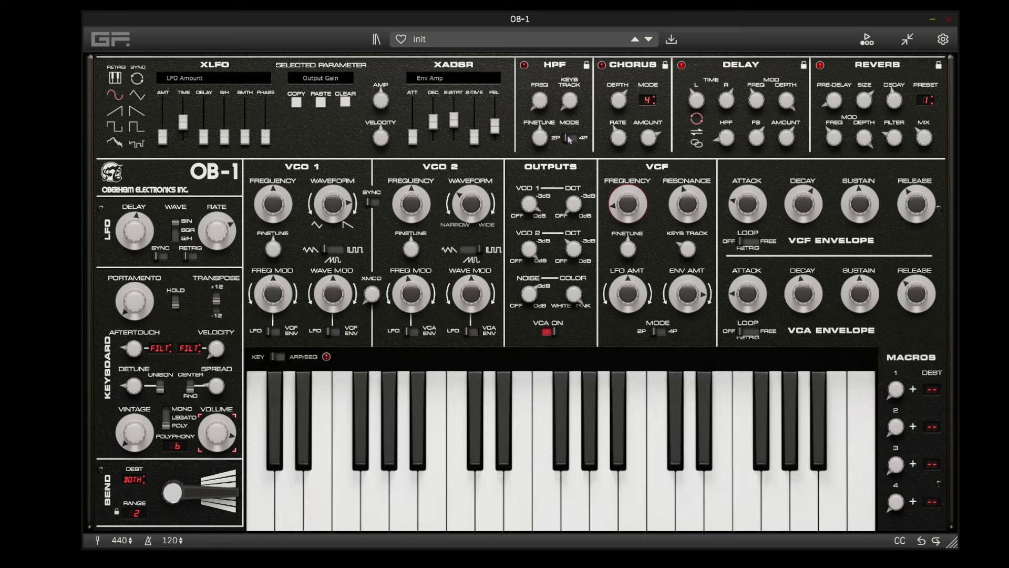
# - Reload the Init preset and set the polyphony to 5 voices
pyautogui.click(649, 40)
pyautogui.click(635, 40)
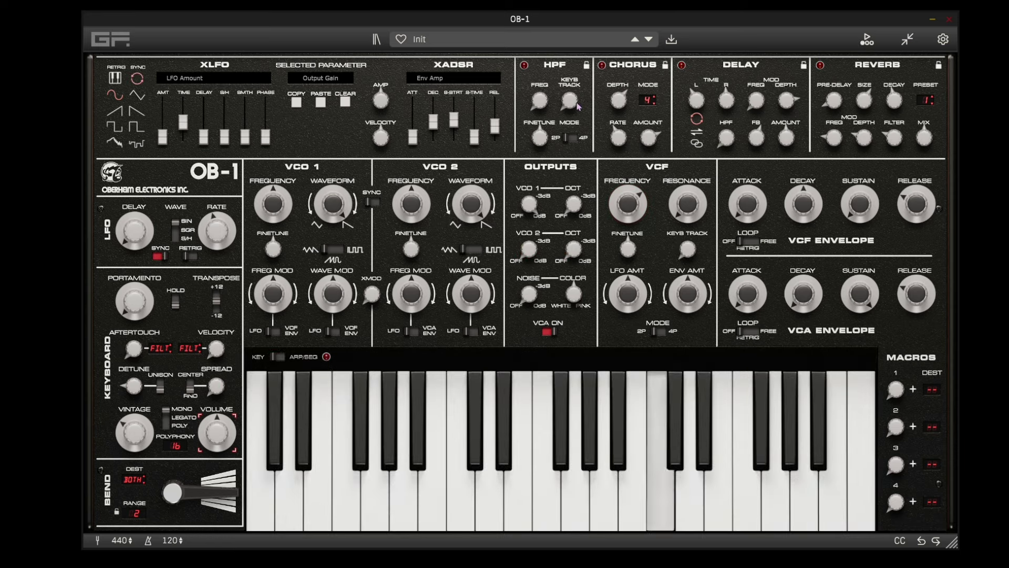
pyautogui.moveTo(241, 429)
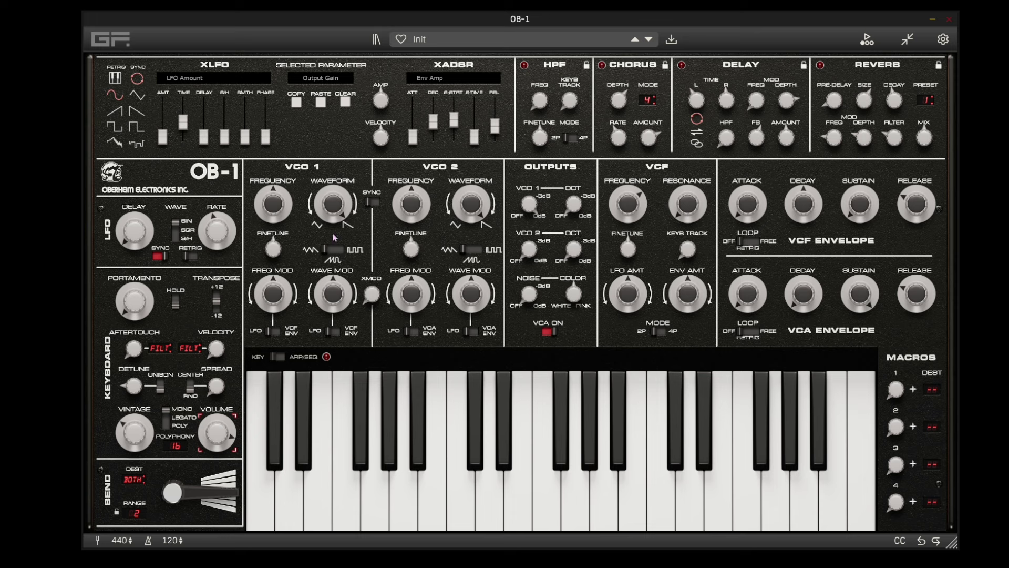
pyautogui.moveTo(185, 453); pyautogui.dragTo(184, 475)
# - Adjust VCO 1's waveform morph and output level, and switch the oscillator to its pulse waveform
pyautogui.moveTo(318, 213); pyautogui.dragTo(350, 289)
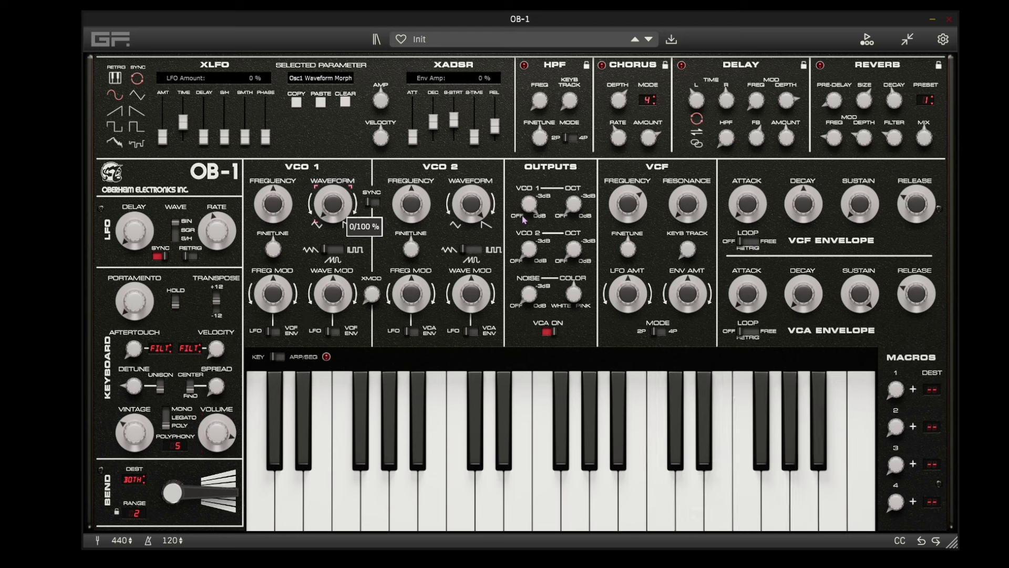
pyautogui.moveTo(529, 208); pyautogui.dragTo(545, 192)
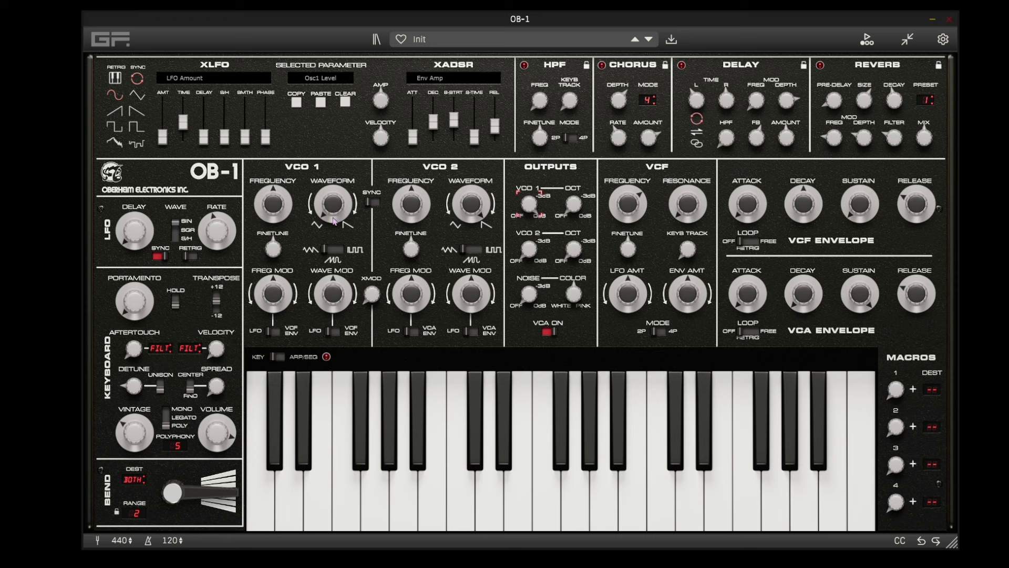
pyautogui.moveTo(332, 214); pyautogui.dragTo(339, 254)
pyautogui.click(339, 254)
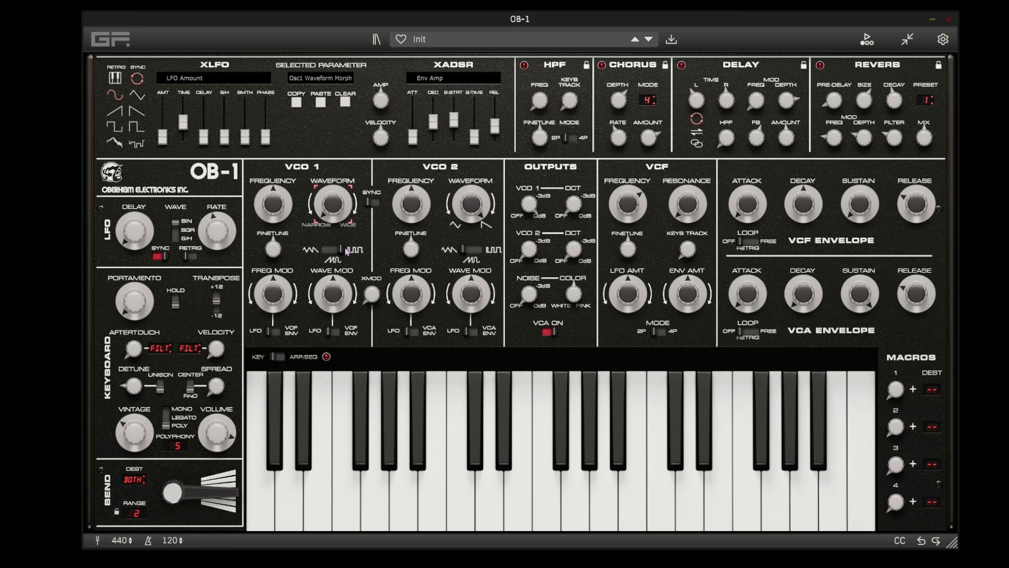
# - Vary VCO 1's pulse width and adjust its sub-octave level alongside its main output level
pyautogui.moveTo(335, 215); pyautogui.dragTo(344, 191)
pyautogui.moveTo(337, 203); pyautogui.dragTo(347, 232)
pyautogui.moveTo(573, 204); pyautogui.dragTo(577, 150)
pyautogui.click(528, 204)
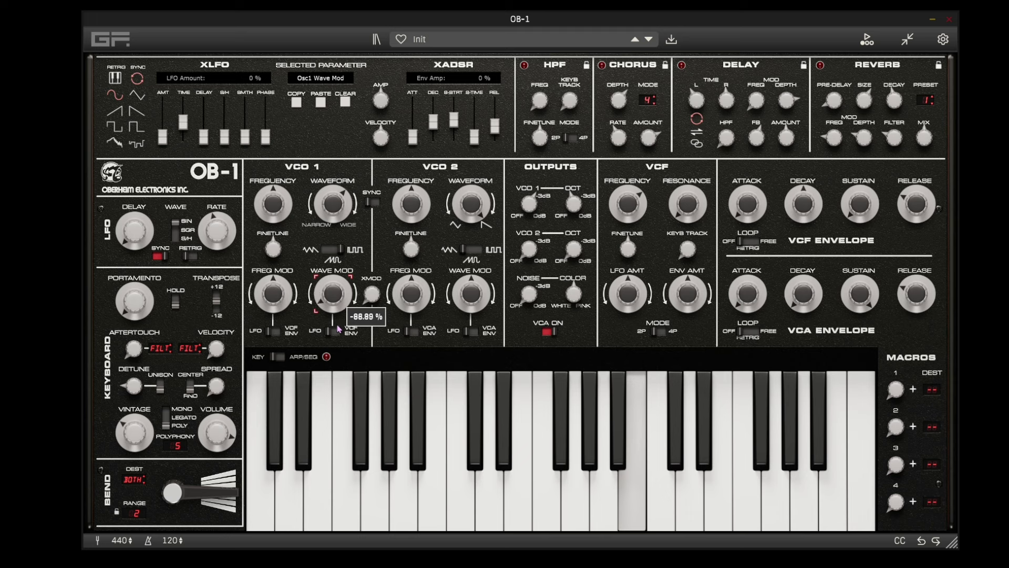
# - Reset VCO 1's wave modulation and apply a positive LFO amount, with the LFO rate at 1/4
pyautogui.click(334, 293)
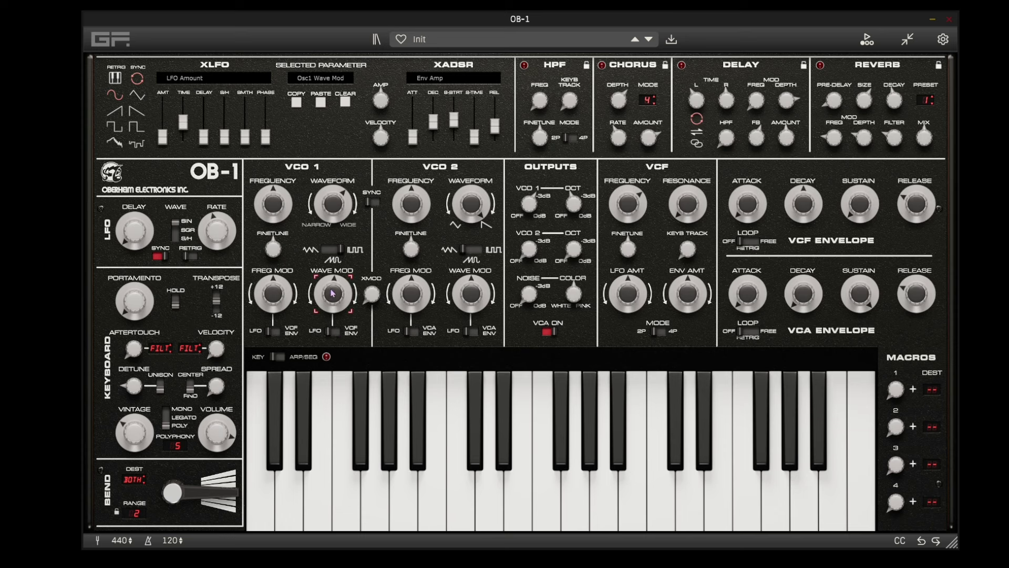
pyautogui.moveTo(332, 293); pyautogui.dragTo(329, 272)
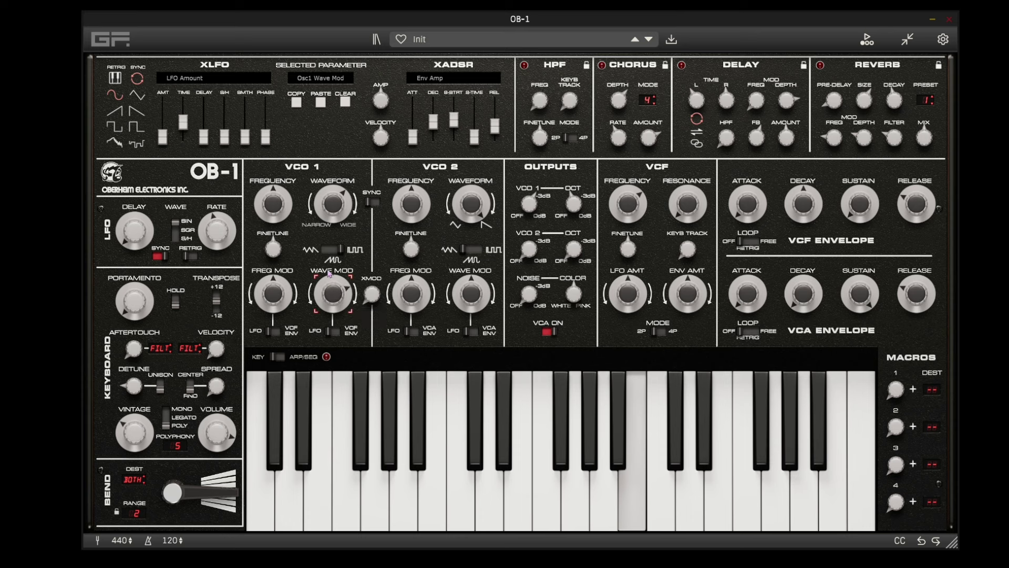
pyautogui.click(216, 230)
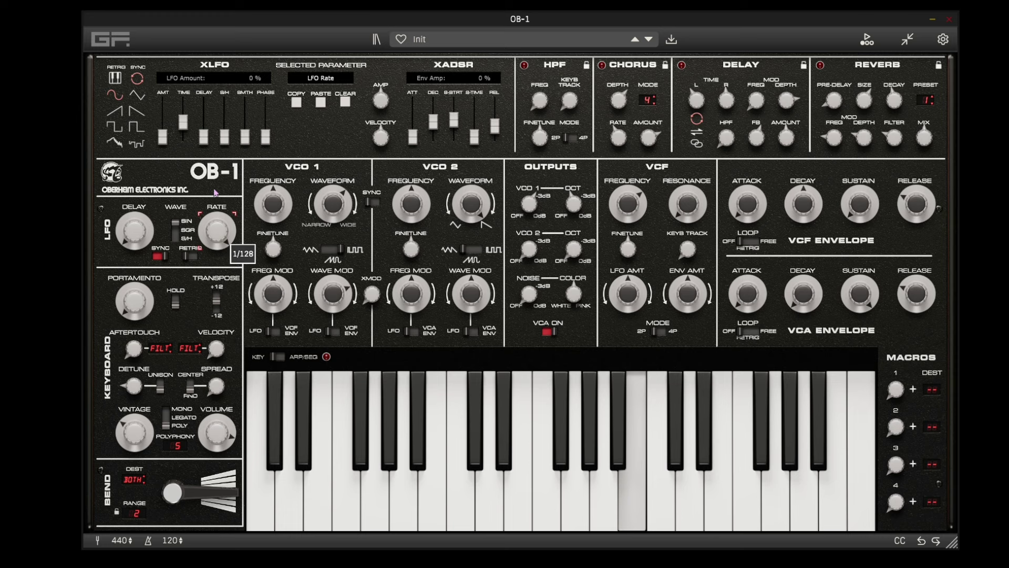
pyautogui.moveTo(216, 207); pyautogui.dragTo(215, 243)
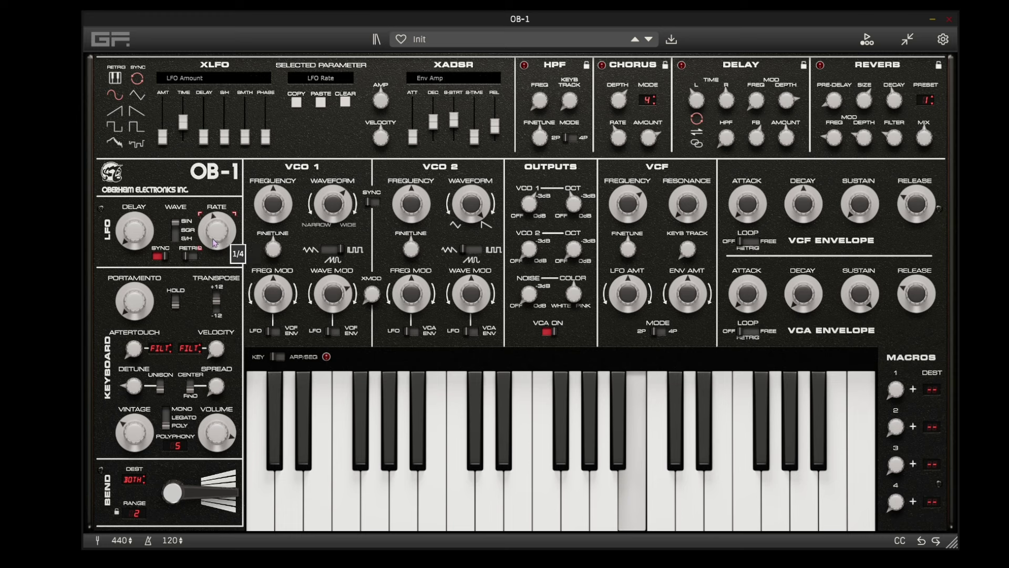
# - Turn off LFO sync and adjust the free-running LFO rate while auditioning the pulse-width modulation
pyautogui.click(158, 257)
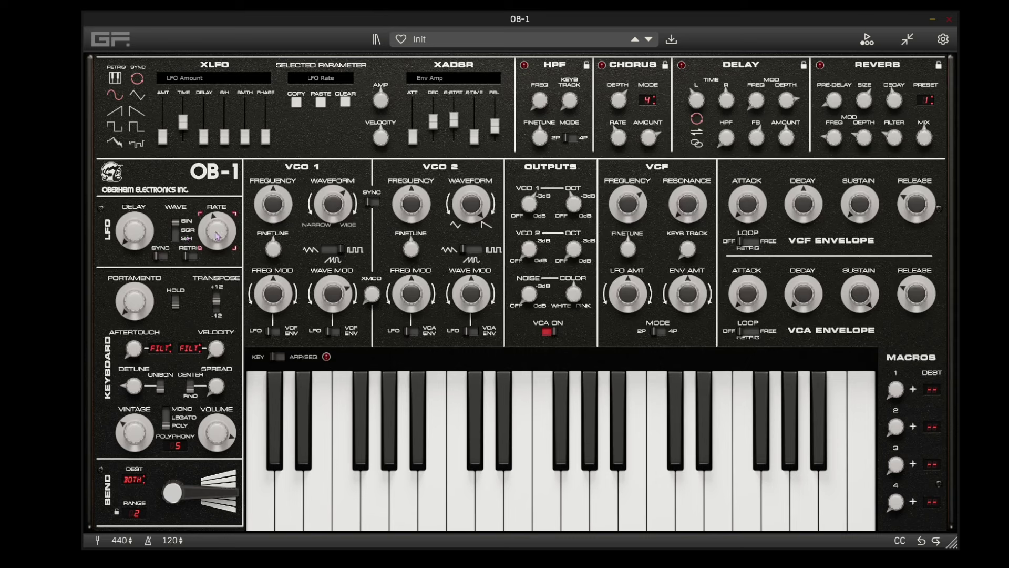
pyautogui.moveTo(218, 232)
pyautogui.mouseDown()
pyautogui.moveTo(205, 229)
pyautogui.moveTo(213, 224)
pyautogui.moveTo(213, 238)
pyautogui.mouseUp()
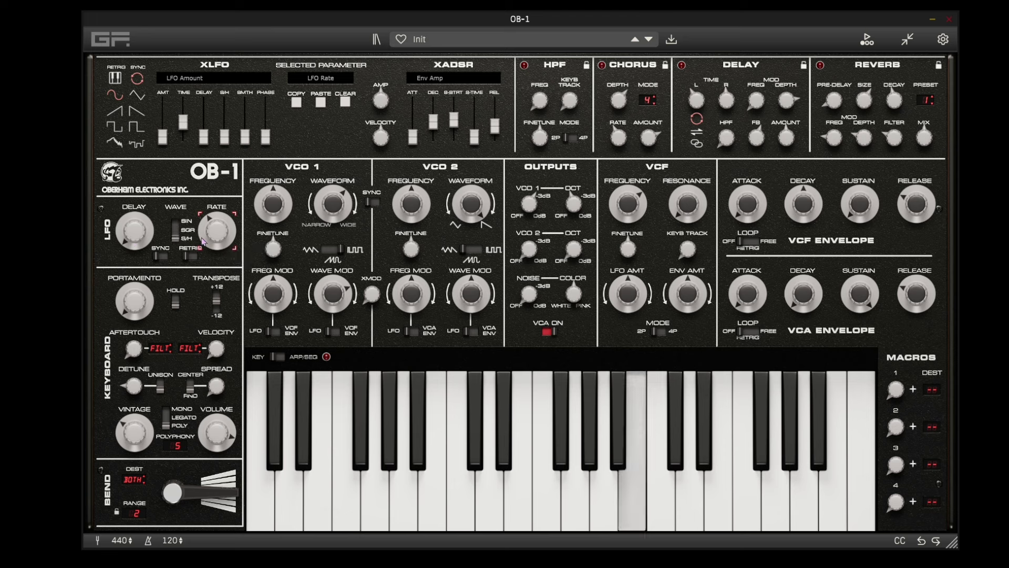
pyautogui.moveTo(212, 235)
pyautogui.moveTo(212, 235); pyautogui.dragTo(183, 258)
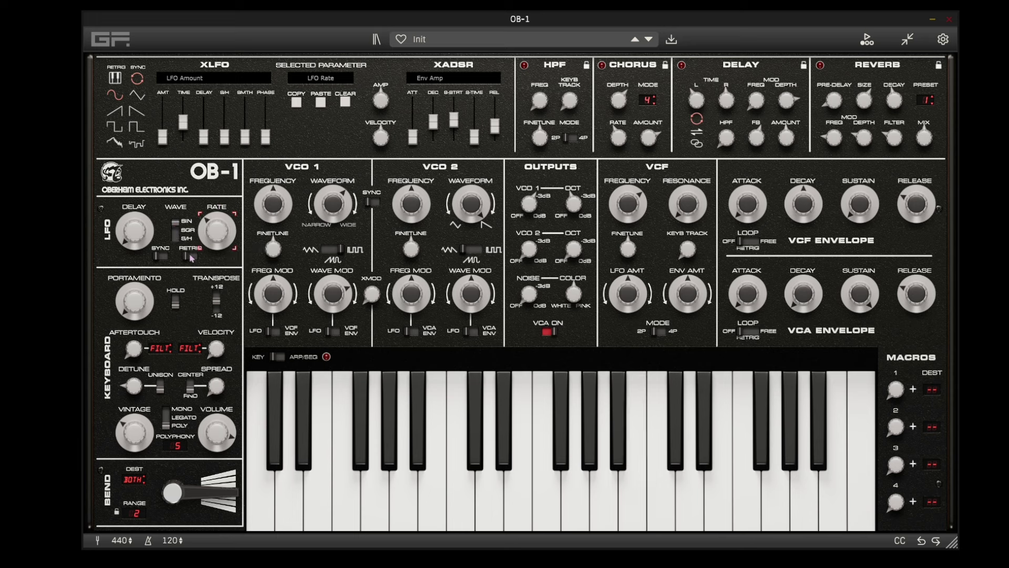
pyautogui.moveTo(205, 247); pyautogui.dragTo(206, 236)
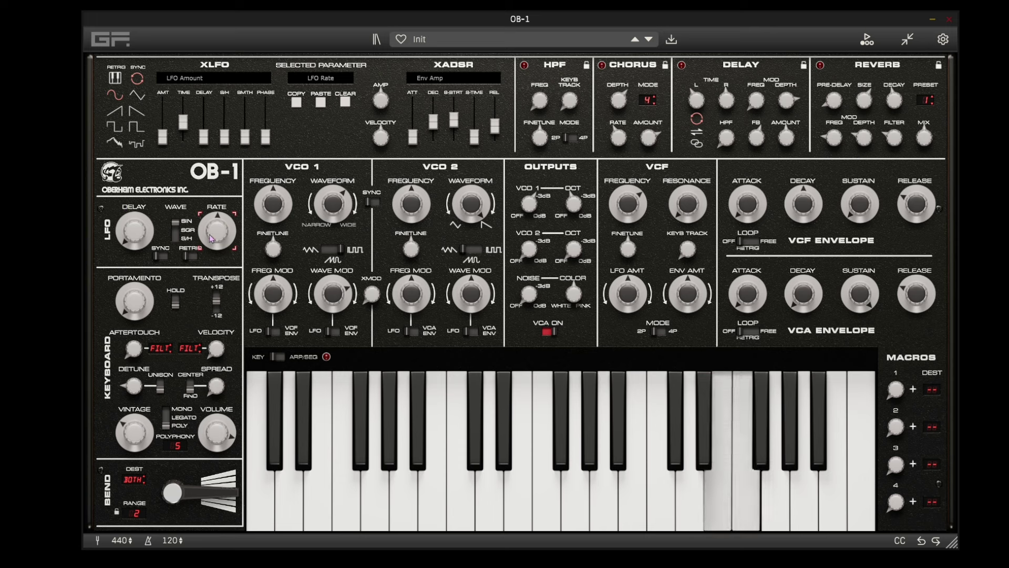
# - Enable LFO retrigger and reset VCO 1's wave modulation amount
pyautogui.click(198, 257)
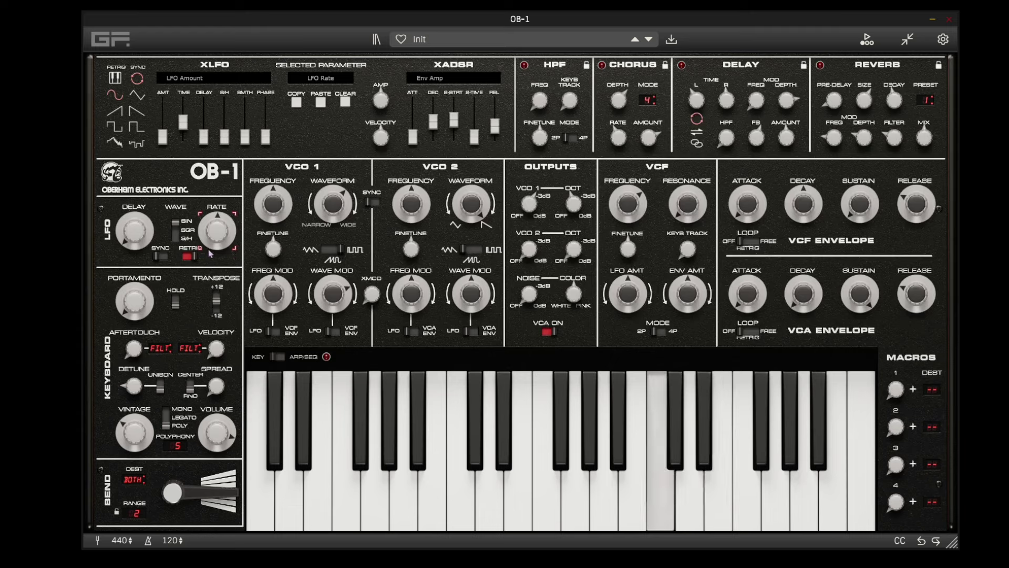
pyautogui.click(339, 292)
pyautogui.doubleClick(339, 292)
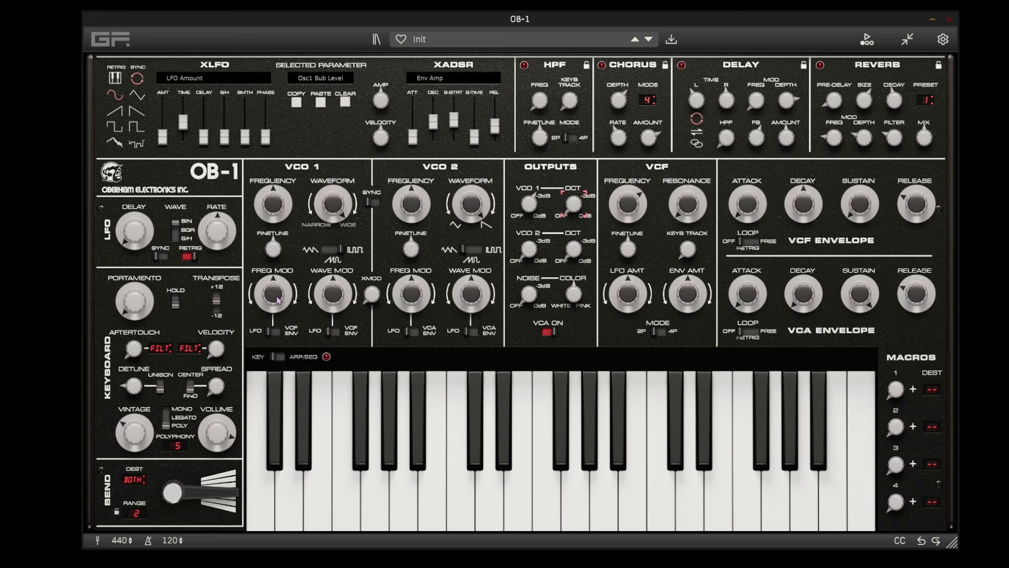
# - Apply LFO frequency modulation to VCO 1 at a rate of 4.505 Hz and adjust the LFO delay
pyautogui.moveTo(276, 298); pyautogui.dragTo(268, 300)
pyautogui.moveTo(218, 237); pyautogui.dragTo(217, 225)
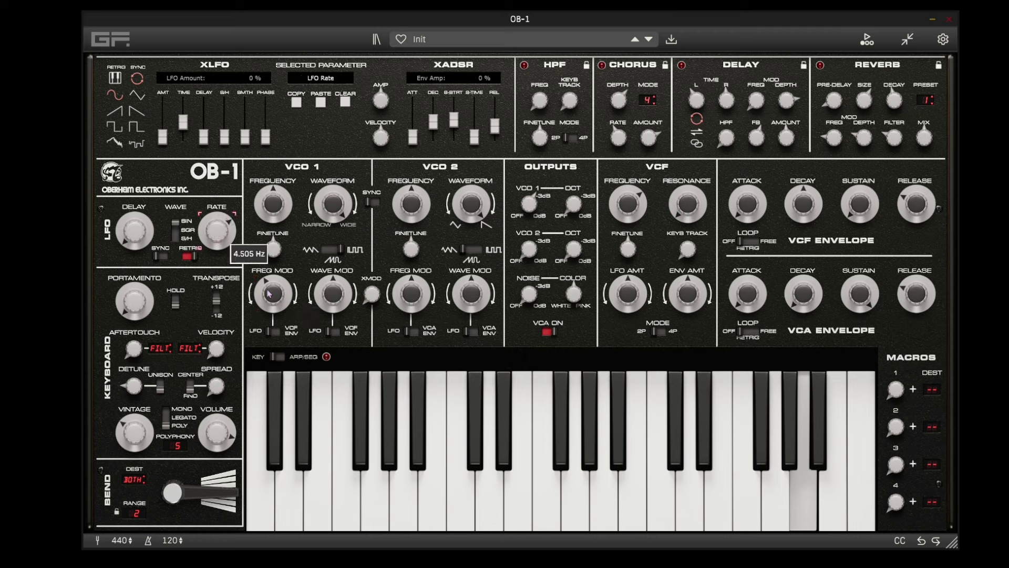
pyautogui.moveTo(270, 294)
pyautogui.mouseDown()
pyautogui.moveTo(274, 326)
pyautogui.moveTo(264, 292)
pyautogui.mouseUp()
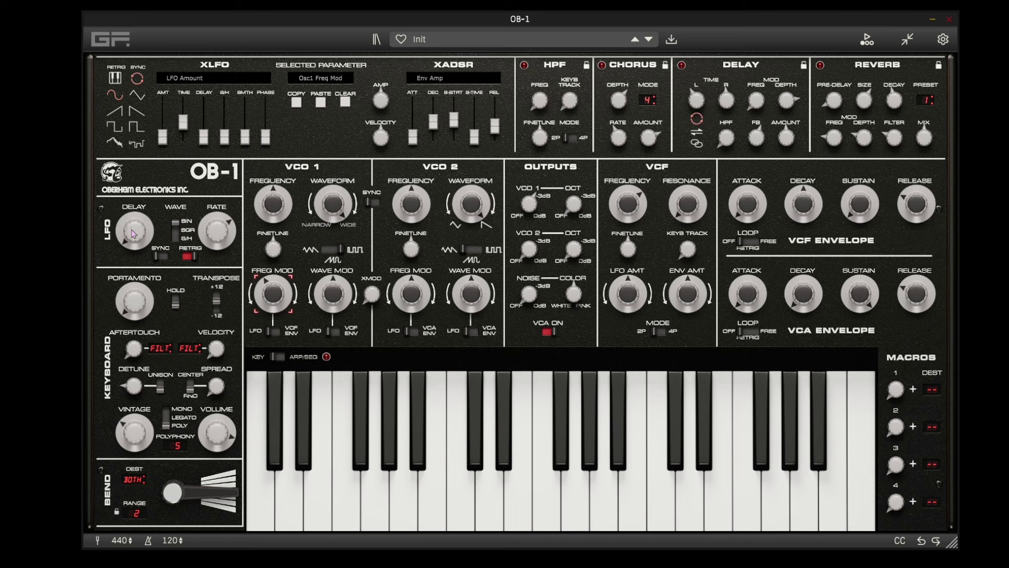
pyautogui.moveTo(134, 234); pyautogui.dragTo(134, 183)
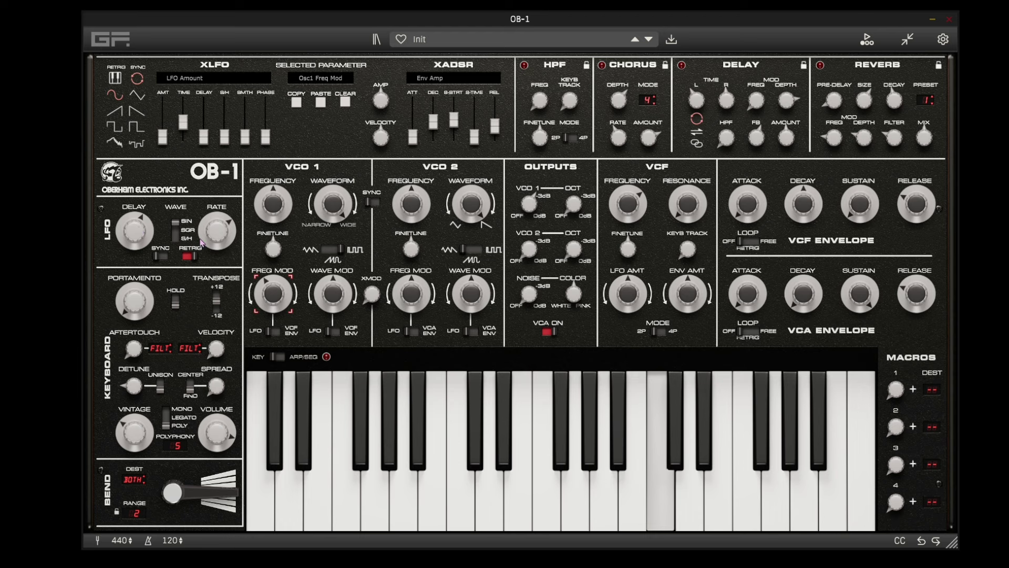
pyautogui.moveTo(141, 229); pyautogui.dragTo(143, 236)
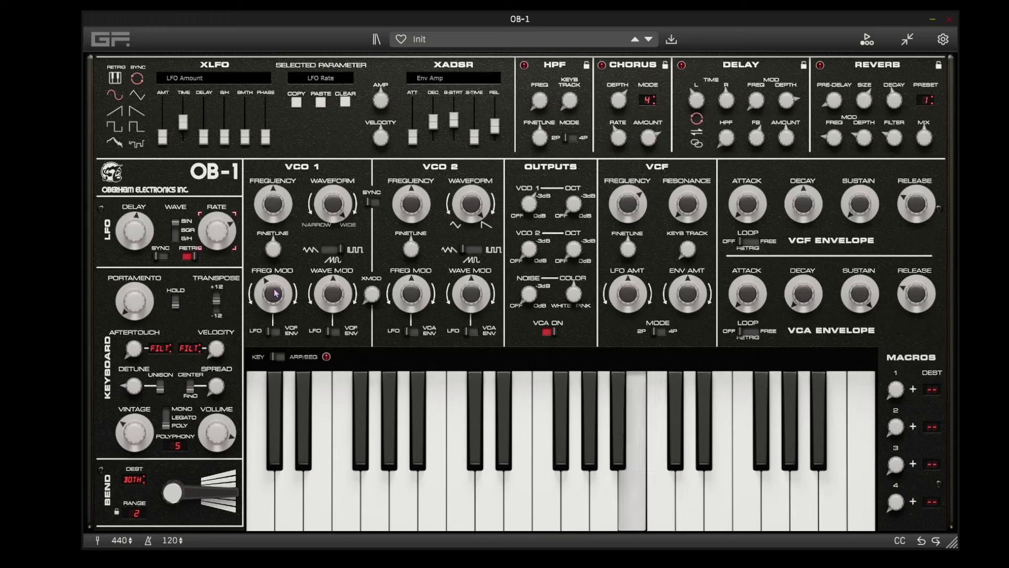
# - Reset VCO 1's frequency modulation to 0 % and audition cross modulation, returning XMOD to 0 %
pyautogui.click(382, 288)
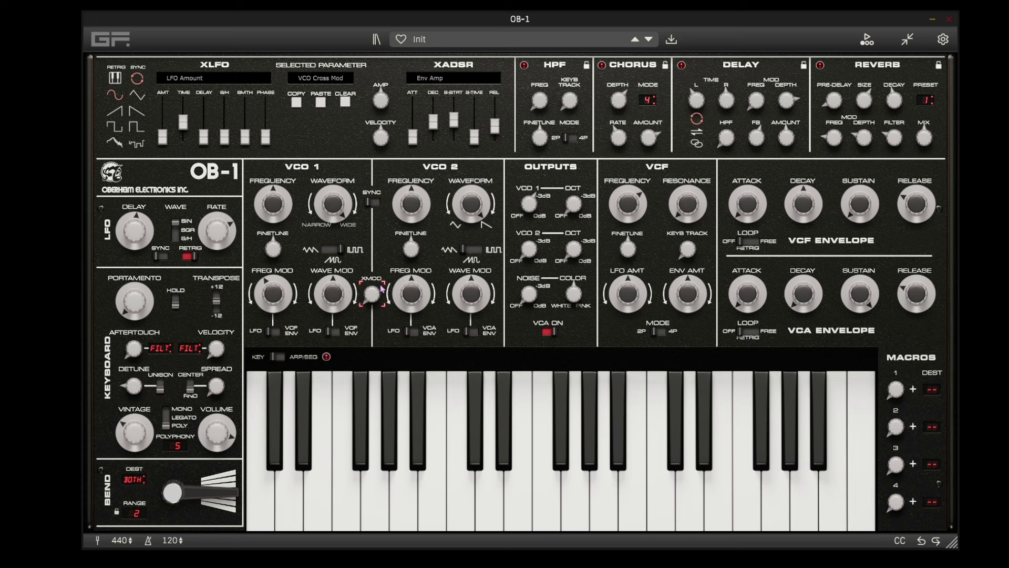
pyautogui.moveTo(382, 288); pyautogui.dragTo(377, 312)
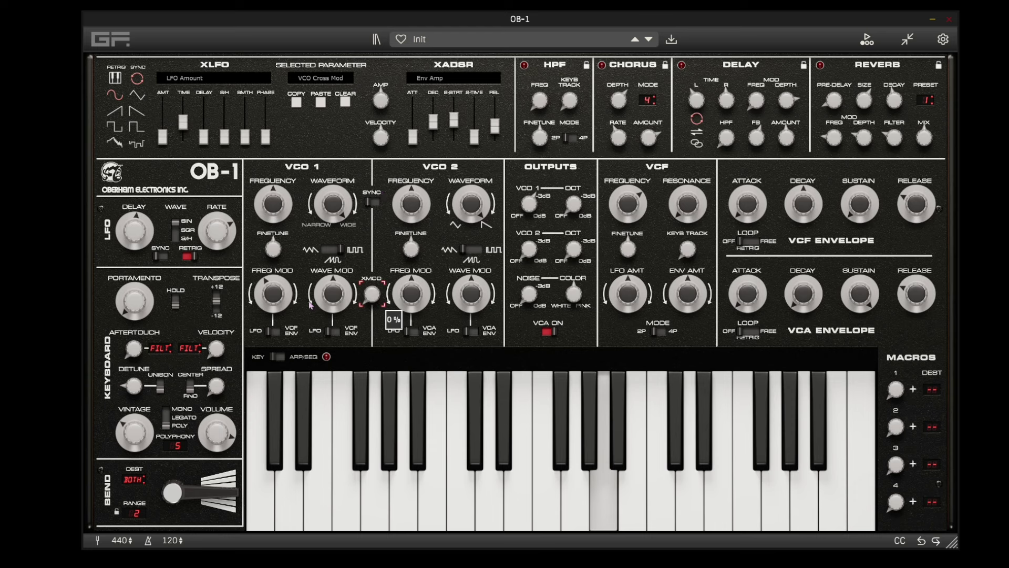
pyautogui.click(275, 285)
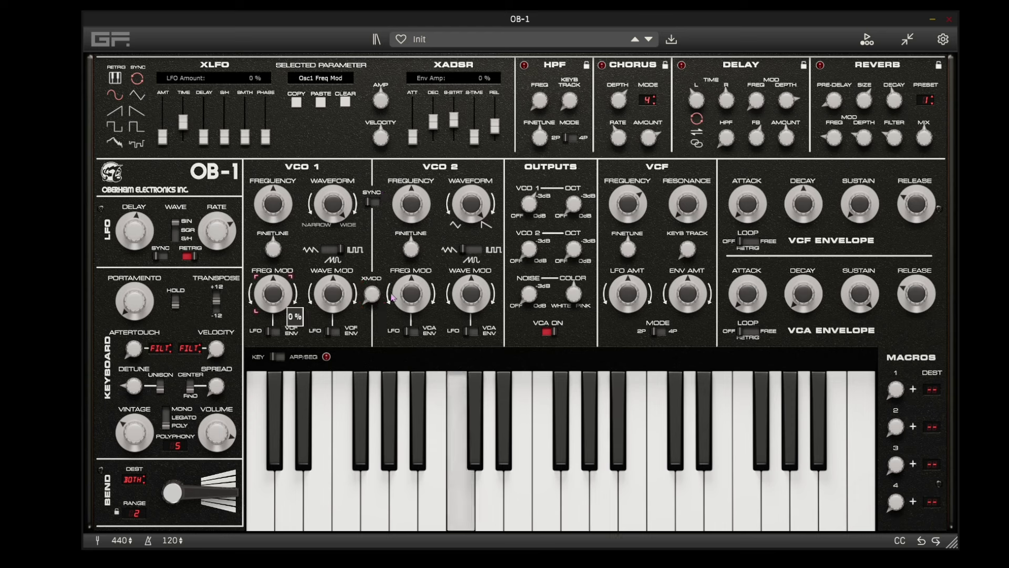
pyautogui.moveTo(379, 300)
pyautogui.mouseDown()
pyautogui.moveTo(371, 214)
pyautogui.moveTo(369, 314)
pyautogui.mouseUp()
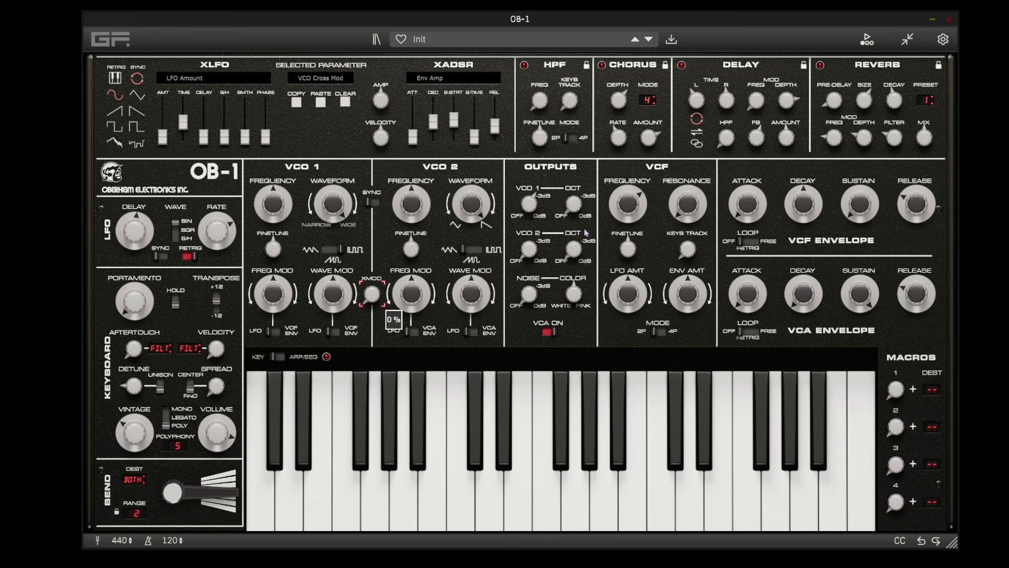
# - Set VCO 2's output to 0 dB and its waveform morph to 100/0 %, keeping XMOD at 0 %
pyautogui.click(528, 249)
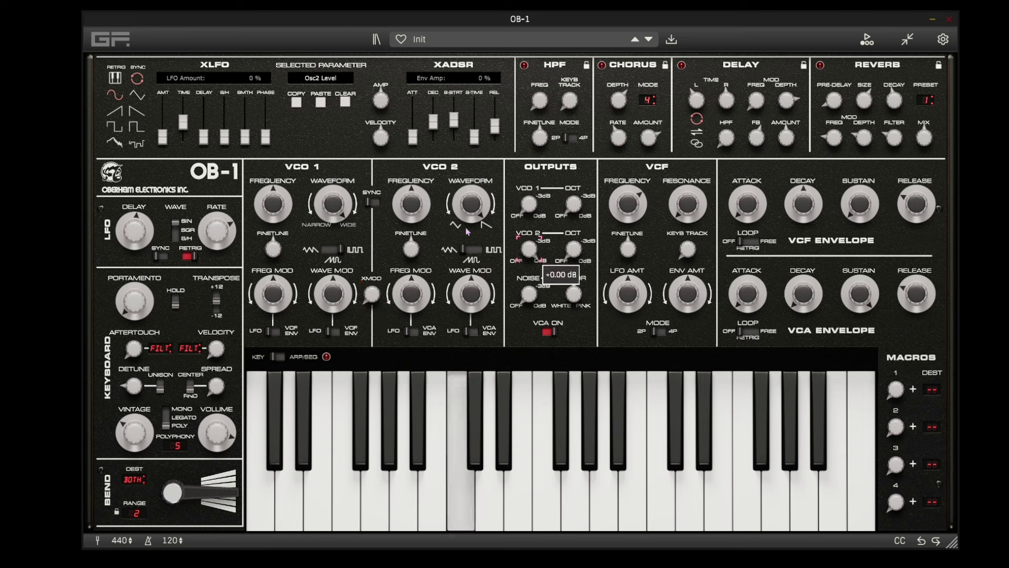
pyautogui.moveTo(471, 205); pyautogui.dragTo(478, 242)
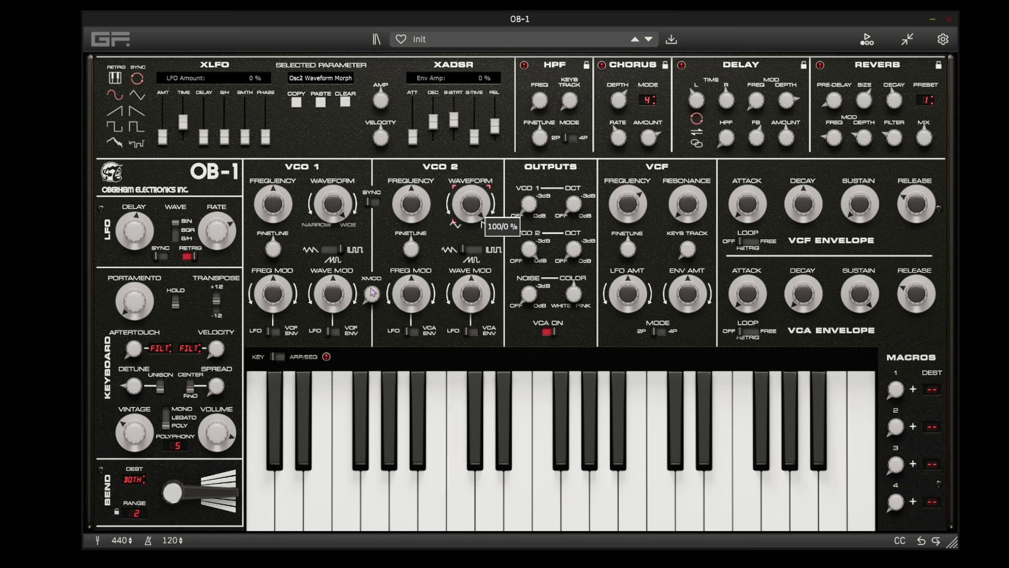
pyautogui.moveTo(372, 292); pyautogui.dragTo(376, 357)
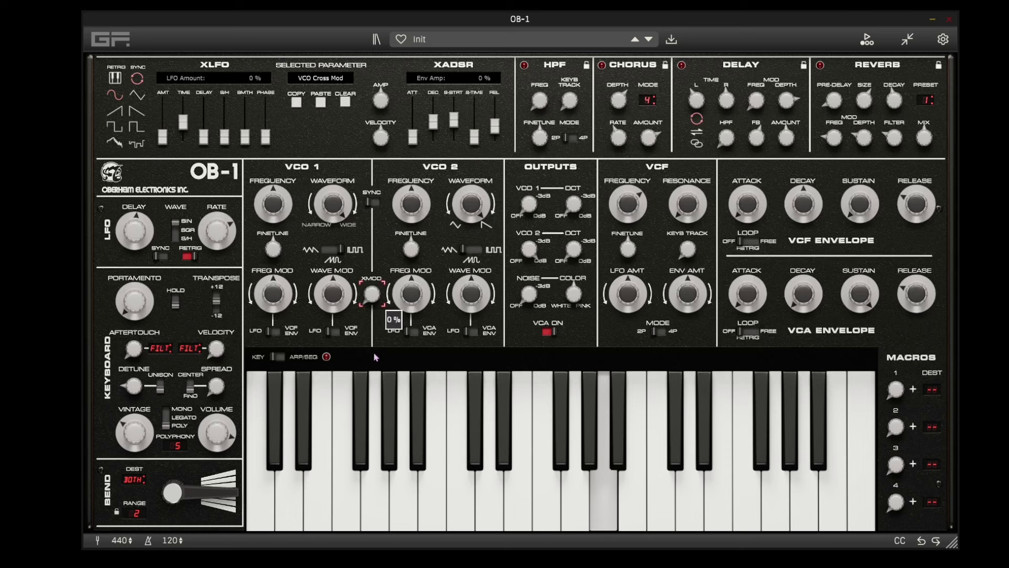
# - Set VCO 1's output to 0 dB and compare cross modulation with VCO 2's output at -INF dB and 0 dB
pyautogui.click(529, 204)
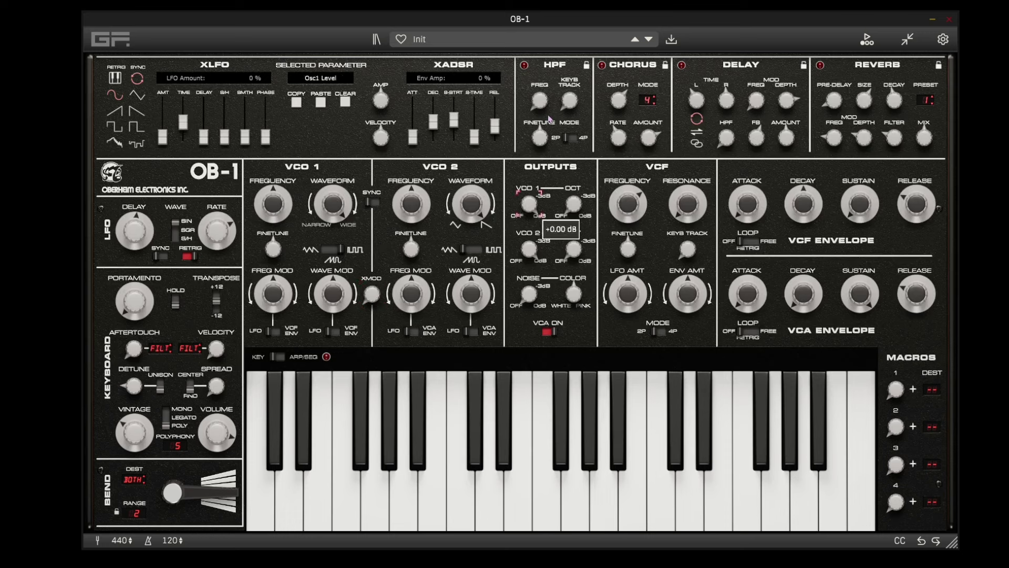
pyautogui.click(528, 256)
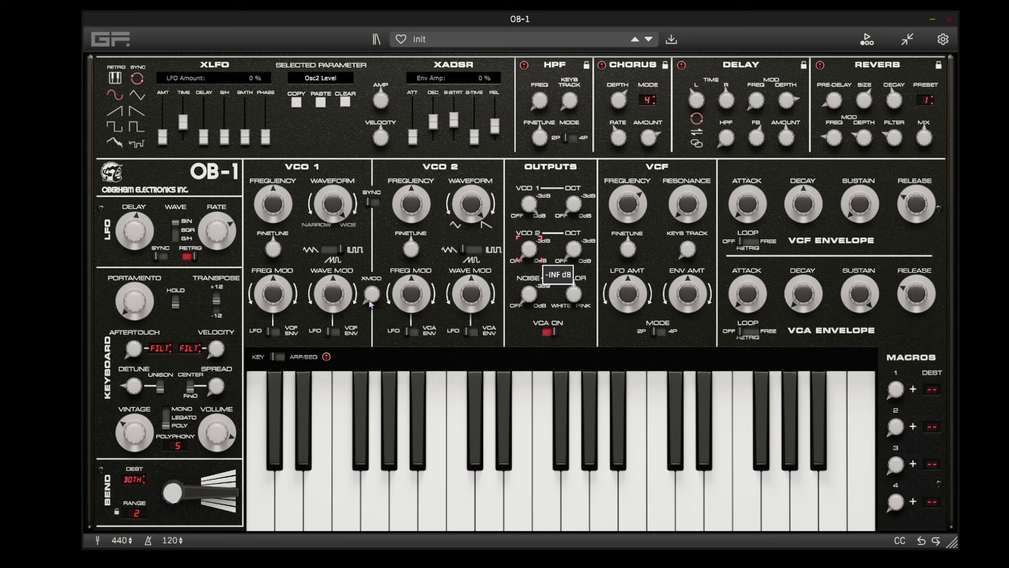
pyautogui.moveTo(371, 296); pyautogui.dragTo(374, 265)
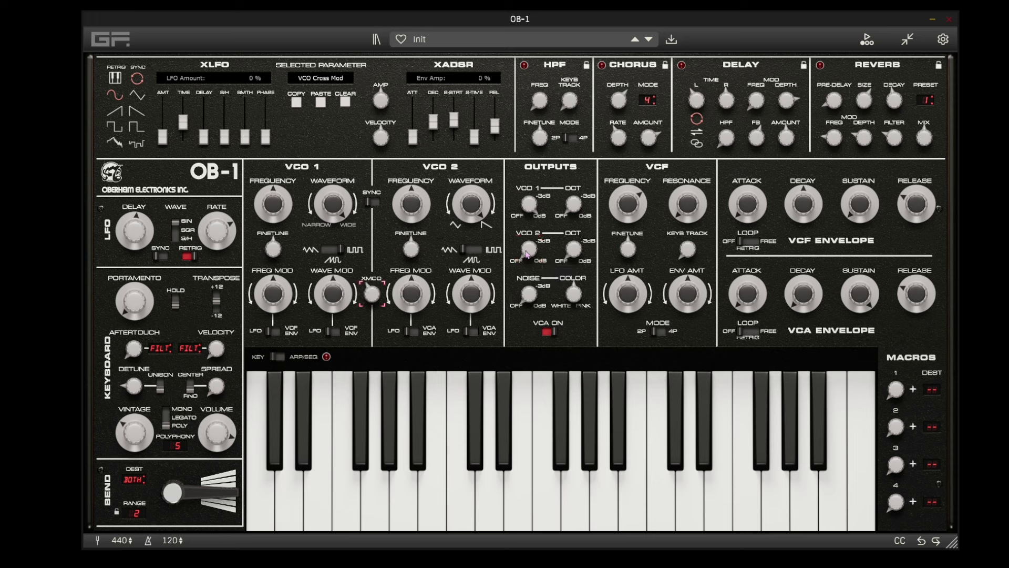
pyautogui.moveTo(528, 255); pyautogui.dragTo(538, 155)
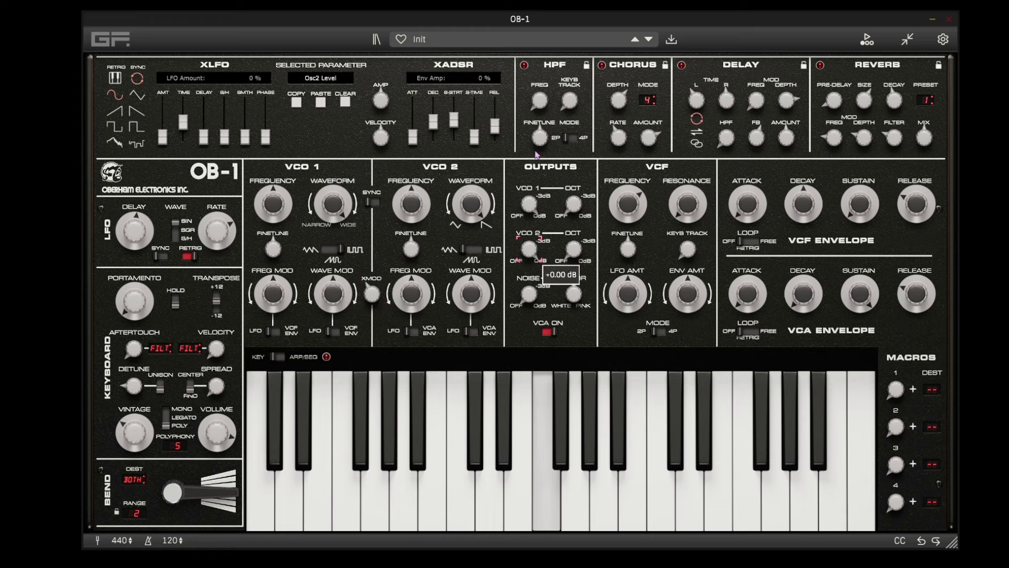
# - Set XMOD to 7.62 %, adjust the master volume, and set VCO 2's output to -INF dB
pyautogui.moveTo(377, 281); pyautogui.dragTo(371, 318)
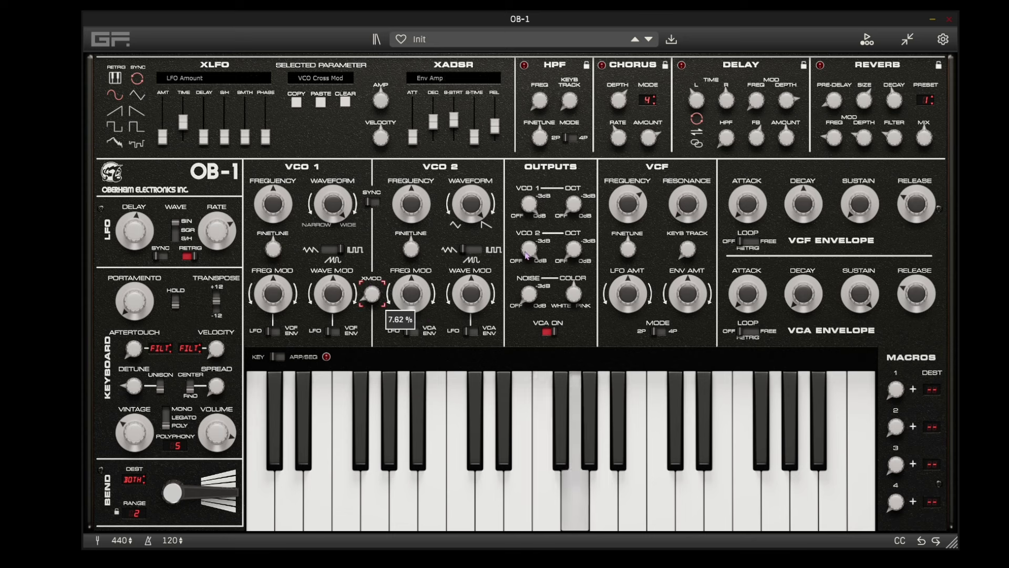
pyautogui.moveTo(528, 254); pyautogui.dragTo(575, 256)
pyautogui.click(217, 436)
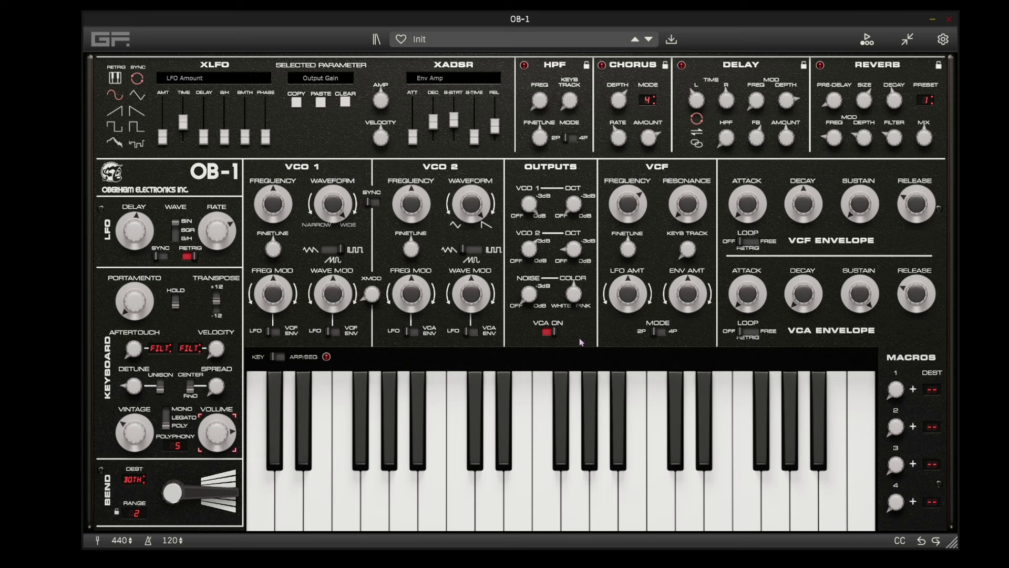
pyautogui.click(530, 249)
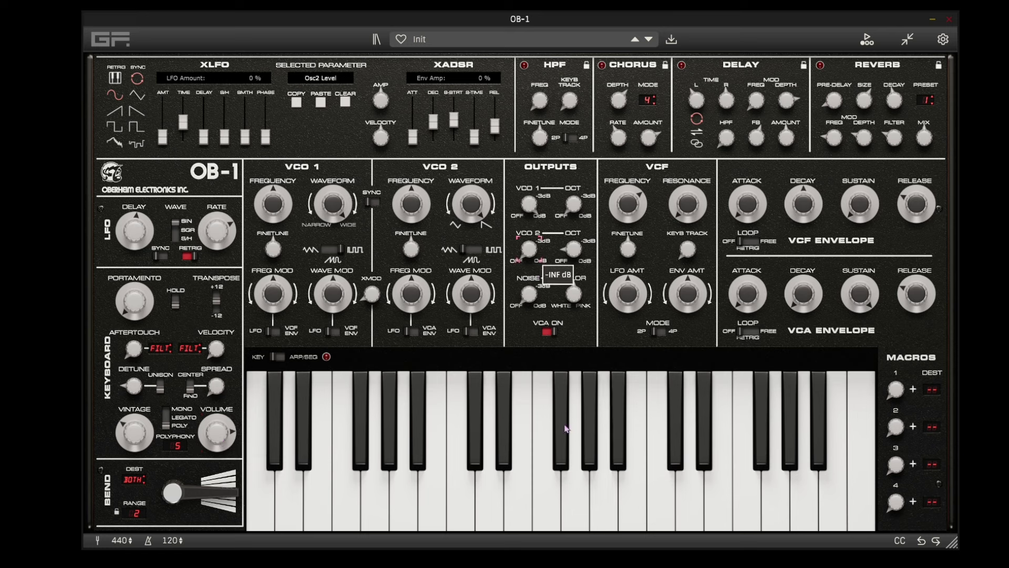
# - Set XMOD to 0 %, enable oscillator sync, and sweep VCO 2's frequency down to -13 ST
pyautogui.click(375, 297)
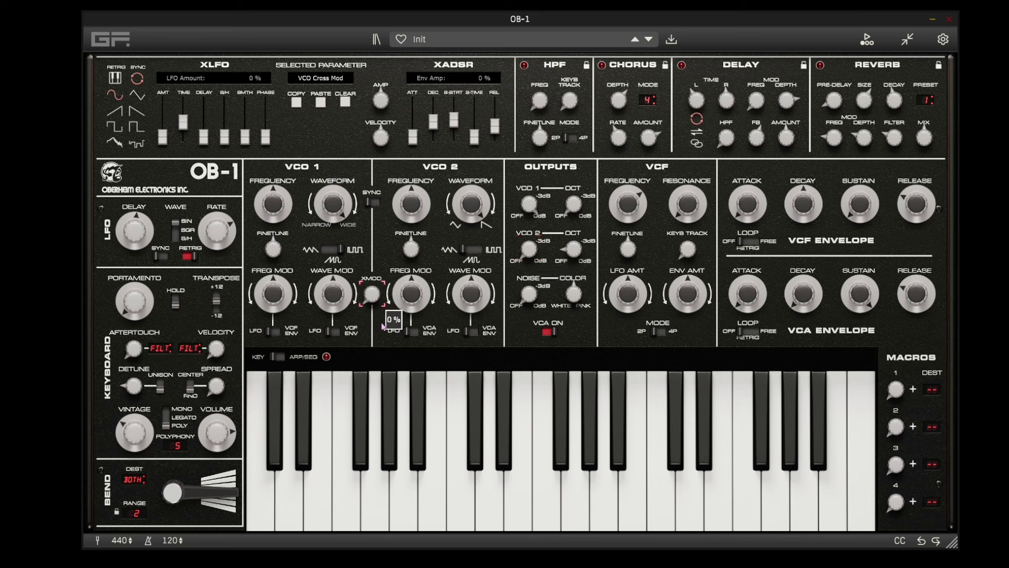
pyautogui.click(371, 202)
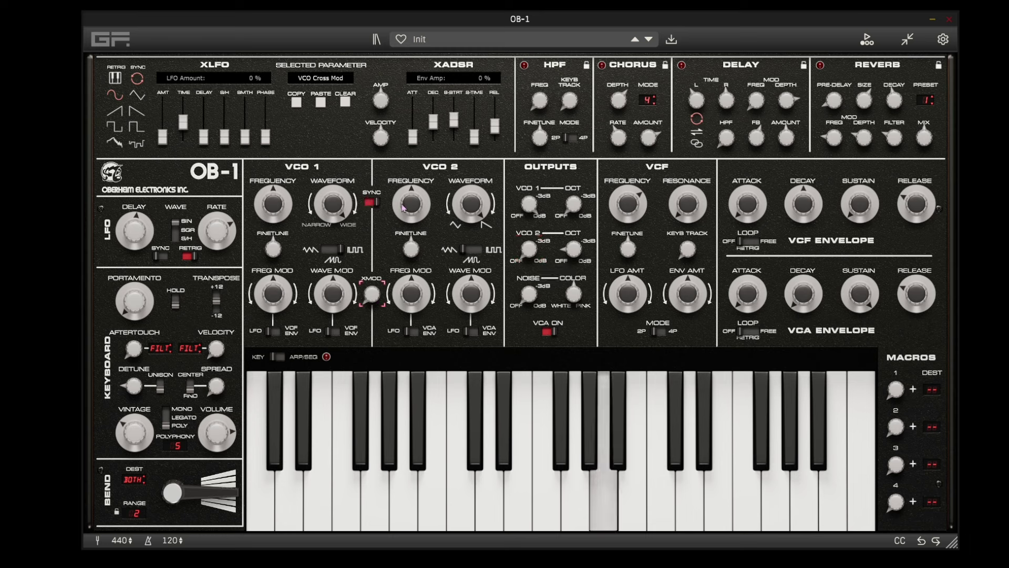
pyautogui.moveTo(402, 208); pyautogui.dragTo(412, 247)
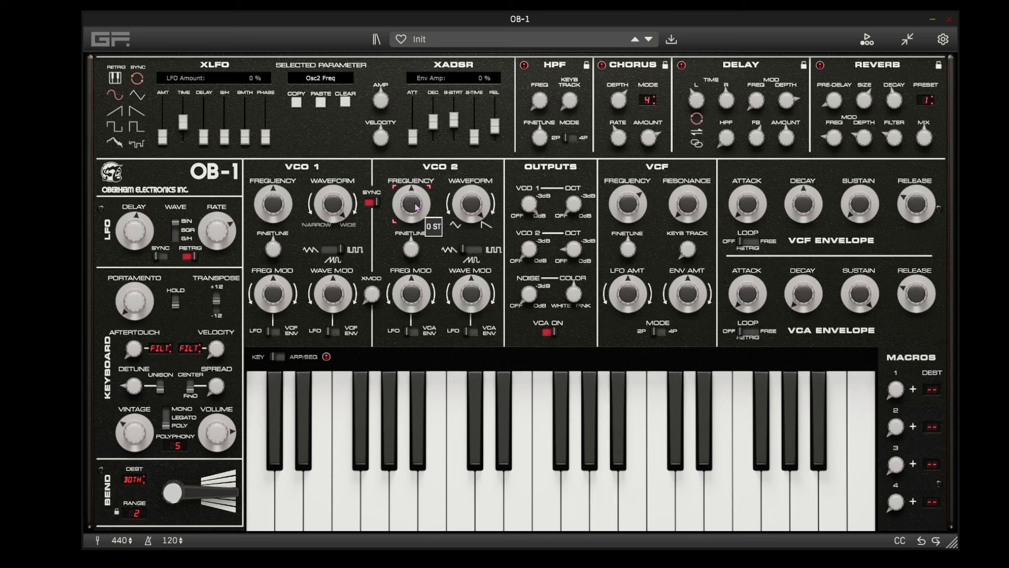
pyautogui.moveTo(411, 204); pyautogui.dragTo(494, 244)
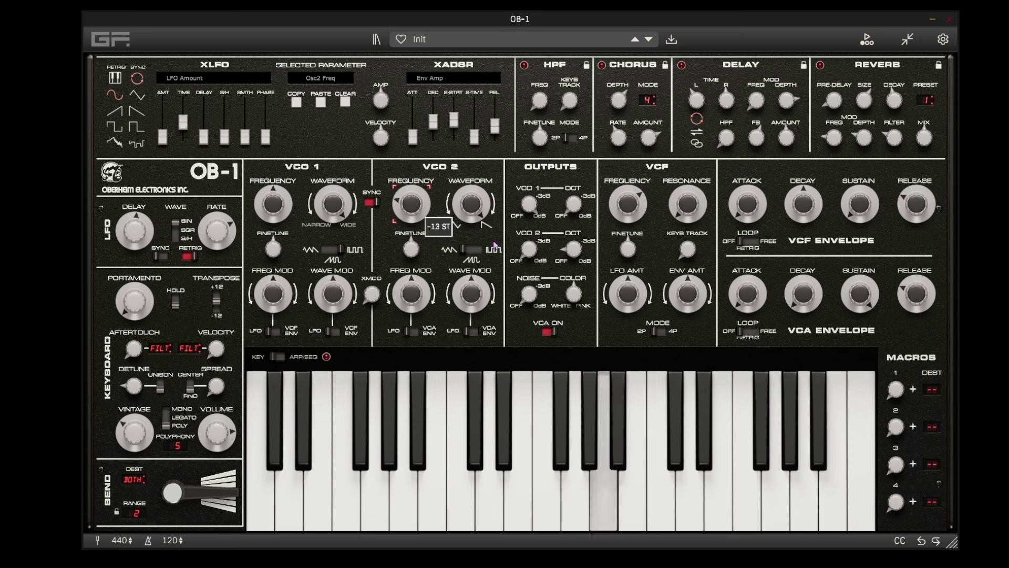
# - Set VCO 2's output to 0 dB and sweep its frequency upward through 11 ST and 14 ST with sync on
pyautogui.click(529, 249)
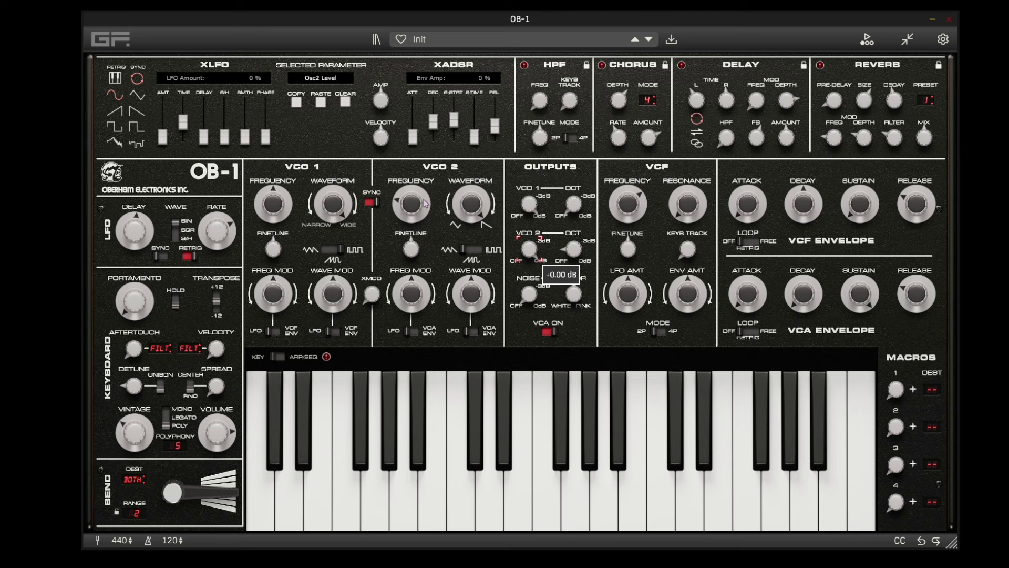
pyautogui.moveTo(426, 204); pyautogui.dragTo(427, 162)
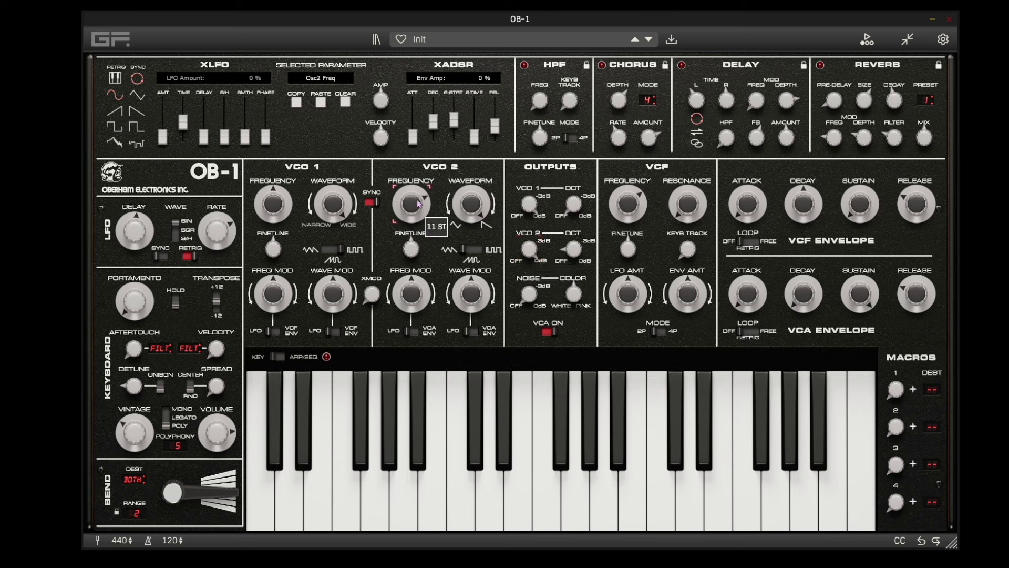
pyautogui.moveTo(421, 204); pyautogui.dragTo(414, 198)
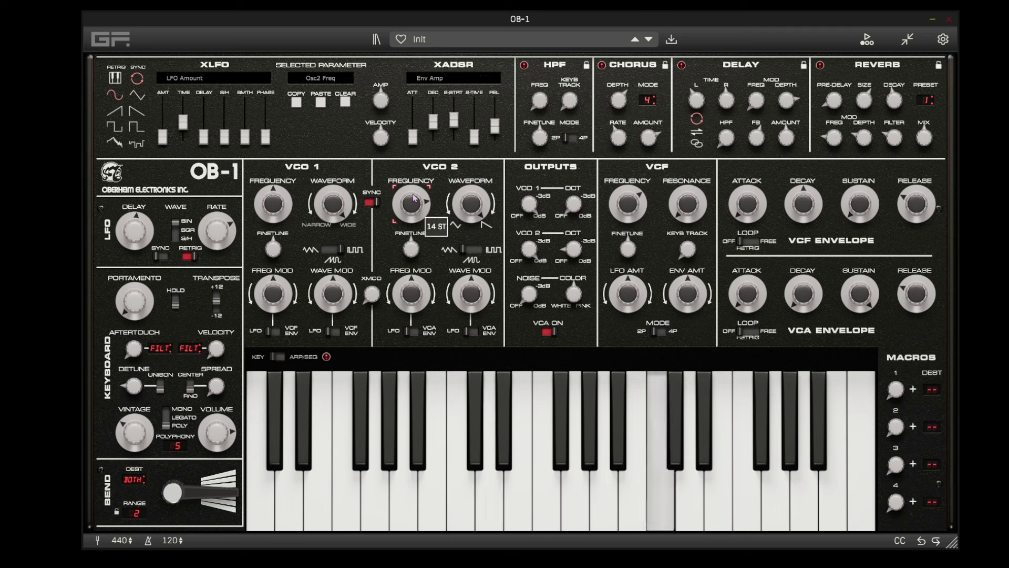
pyautogui.moveTo(417, 214); pyautogui.dragTo(410, 199)
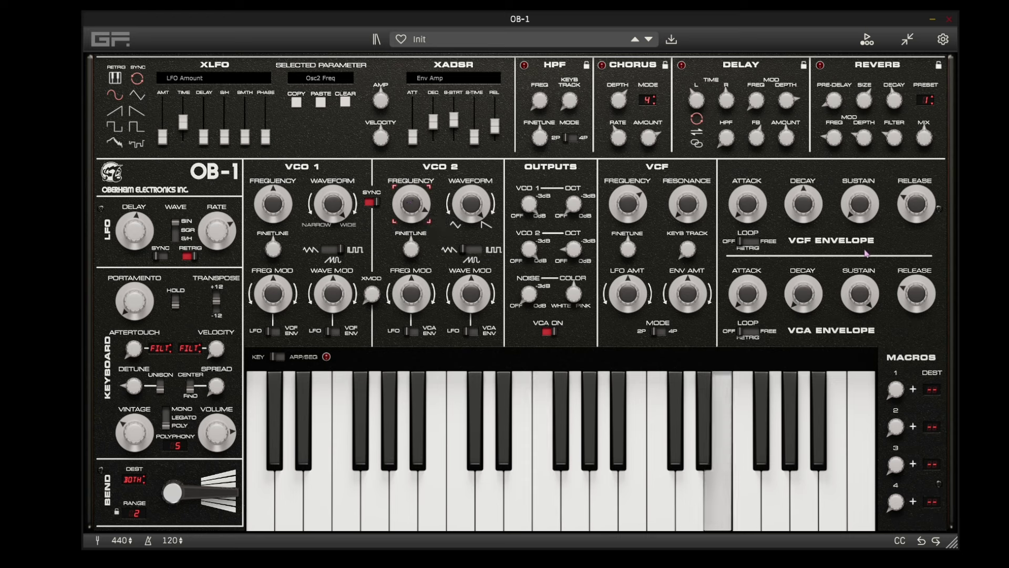
# - Lengthen the VCA envelope's release and return VCO 2's frequency to its centre position
pyautogui.moveTo(911, 298); pyautogui.dragTo(900, 290)
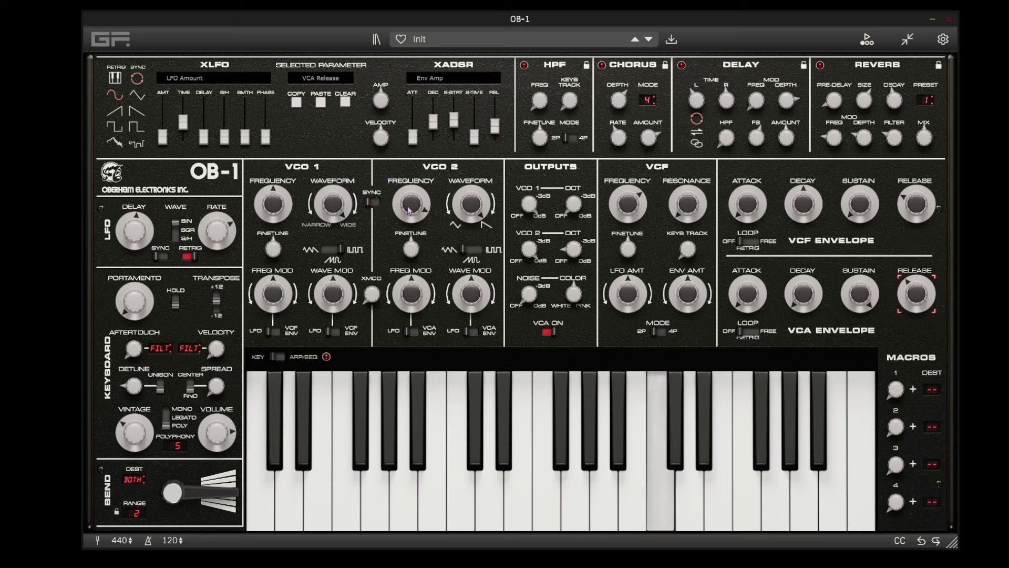
pyautogui.moveTo(410, 208); pyautogui.dragTo(415, 231)
pyautogui.moveTo(469, 277); pyautogui.dragTo(468, 291)
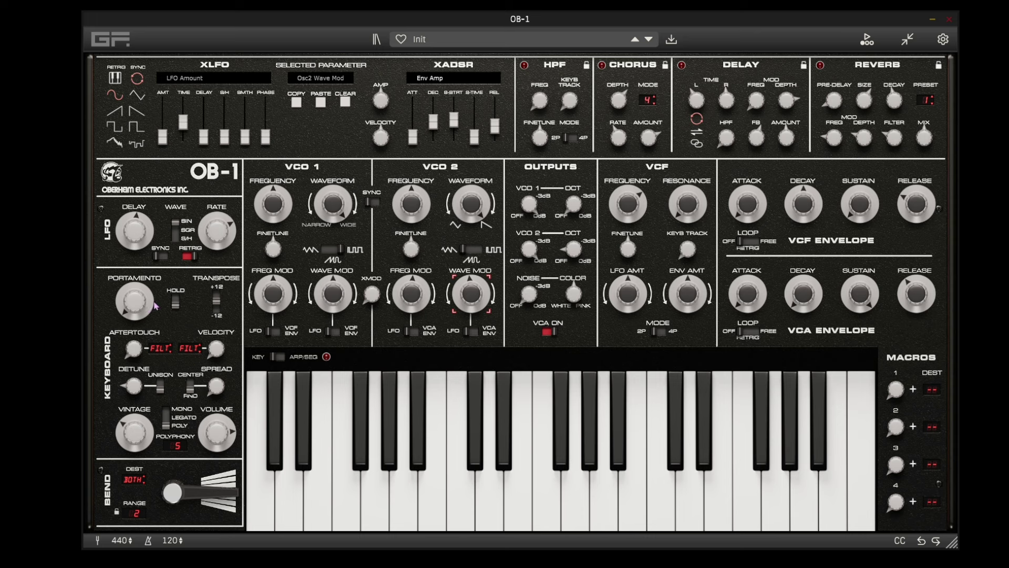
# - Audition portamento with the master volume lowered, returning portamento to its minimum
pyautogui.moveTo(138, 301); pyautogui.dragTo(132, 286)
pyautogui.moveTo(228, 447)
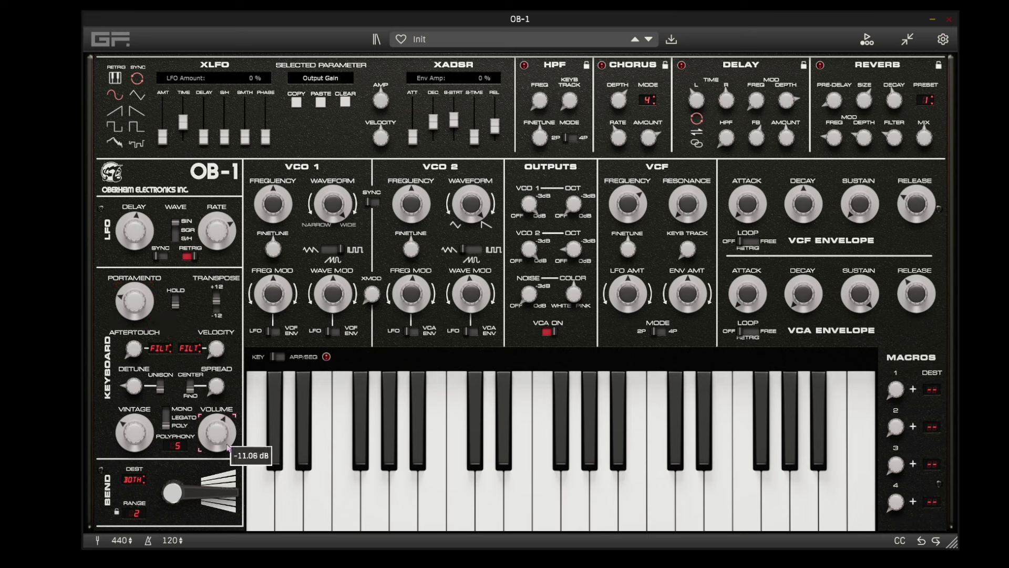
pyautogui.moveTo(228, 447); pyautogui.dragTo(229, 454)
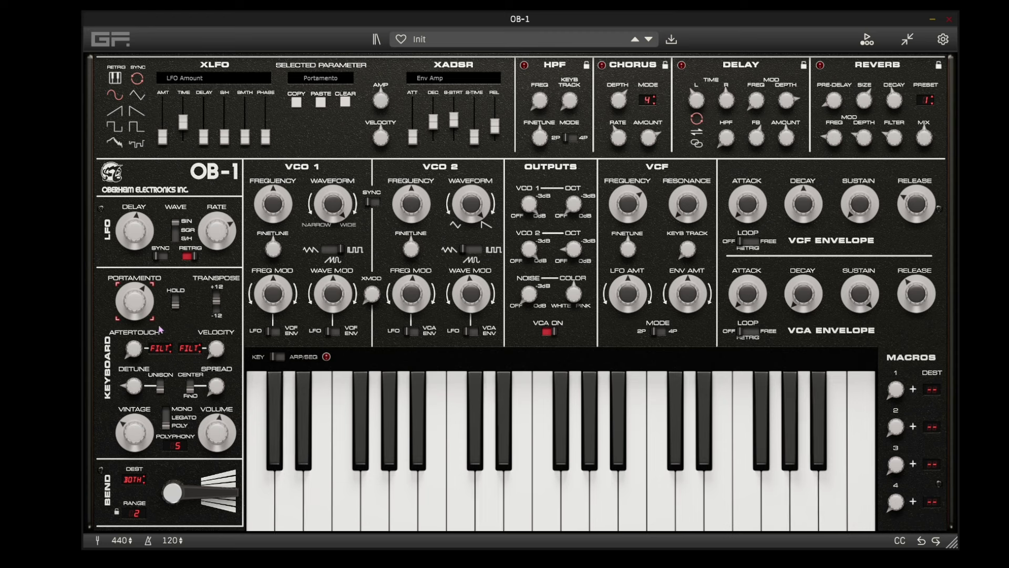
pyautogui.moveTo(127, 304); pyautogui.dragTo(161, 391)
# - Set the VCF frequency to 14160 Hz with hold switched on, then switch hold off
pyautogui.click(176, 304)
pyautogui.moveTo(623, 216); pyautogui.dragTo(643, 204)
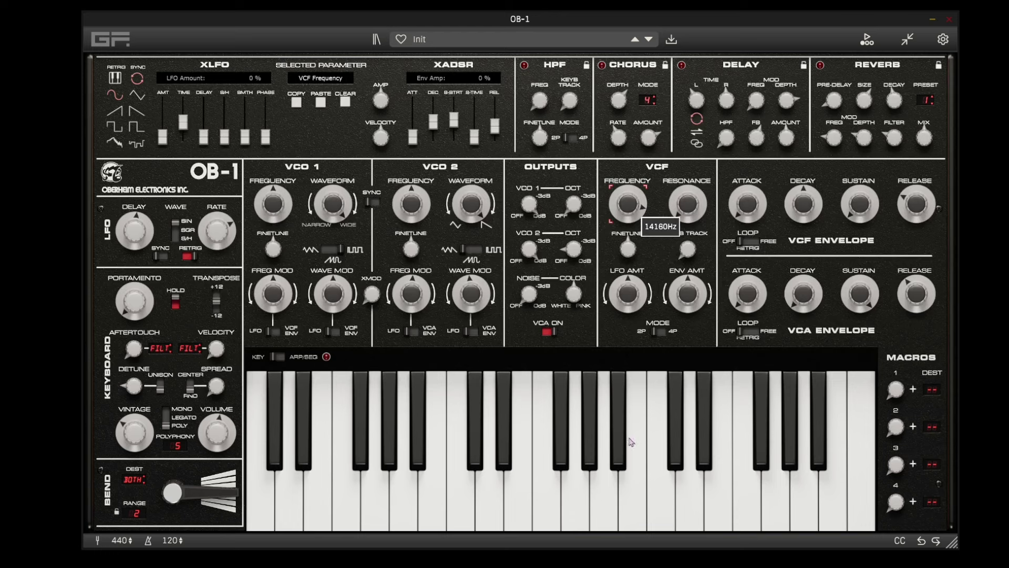
pyautogui.click(175, 304)
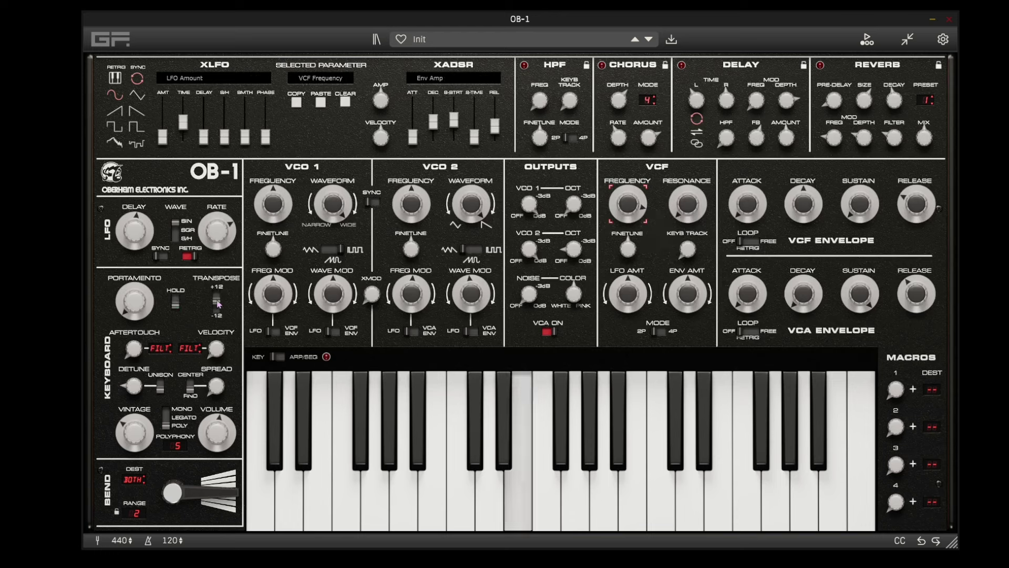
# - Try the keyboard transpose switch and lower VCO 1's frequency
pyautogui.moveTo(217, 301); pyautogui.dragTo(217, 281)
pyautogui.click(279, 211)
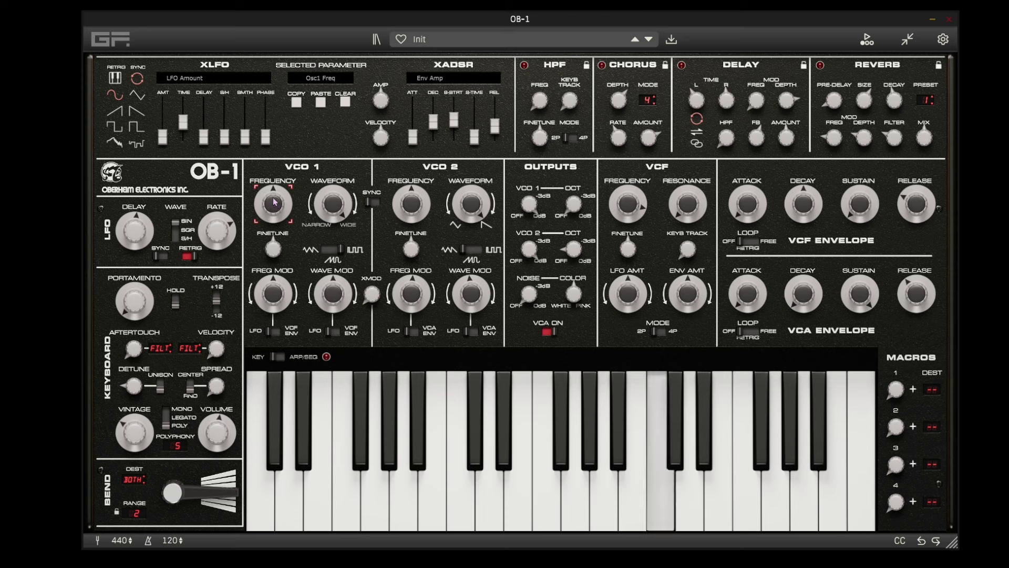
pyautogui.moveTo(274, 201); pyautogui.dragTo(273, 212)
# - Set VCO 2's output to -INF dB and VCO 1's sub-octave to 0 dB, then raise VCO 1's frequency from 0 ST
pyautogui.click(528, 249)
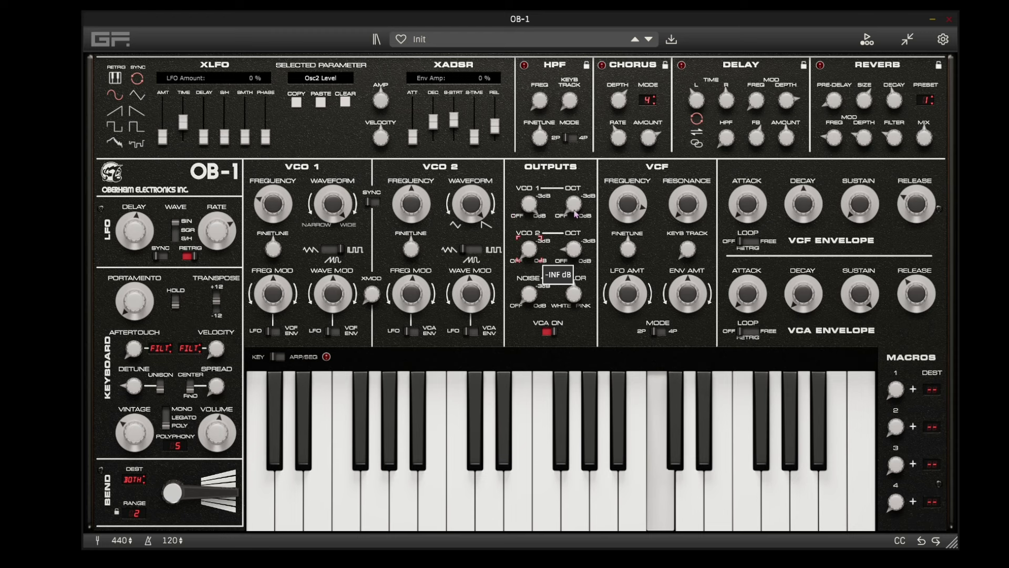
pyautogui.moveTo(576, 208); pyautogui.dragTo(583, 122)
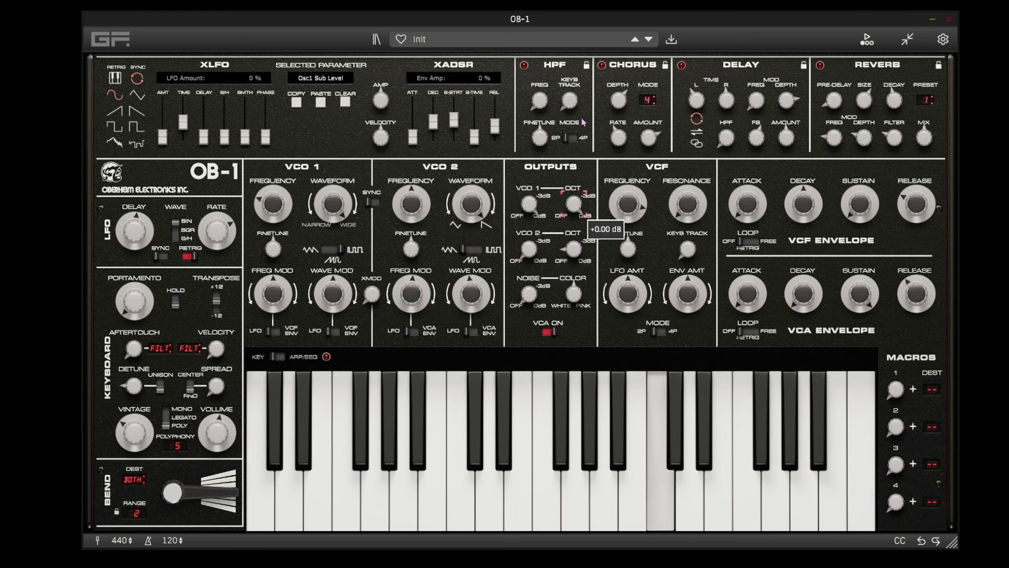
pyautogui.click(274, 207)
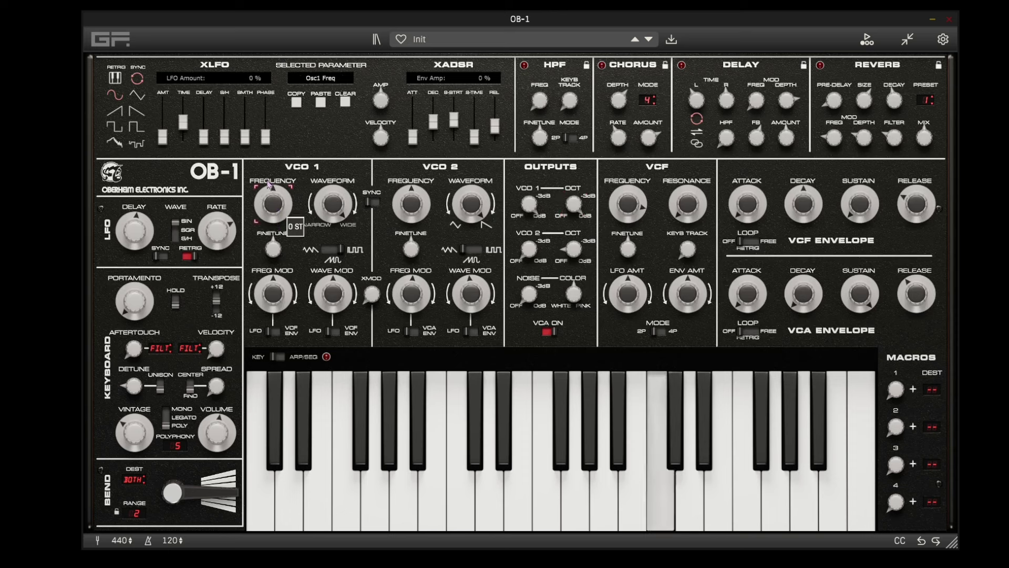
pyautogui.moveTo(268, 184); pyautogui.dragTo(271, 169)
# - Morph VCO 1's triangle-to-saw waveform and adjust the VCO 1 sub-octave and VCO 2 output levels
pyautogui.moveTo(333, 204); pyautogui.dragTo(334, 269)
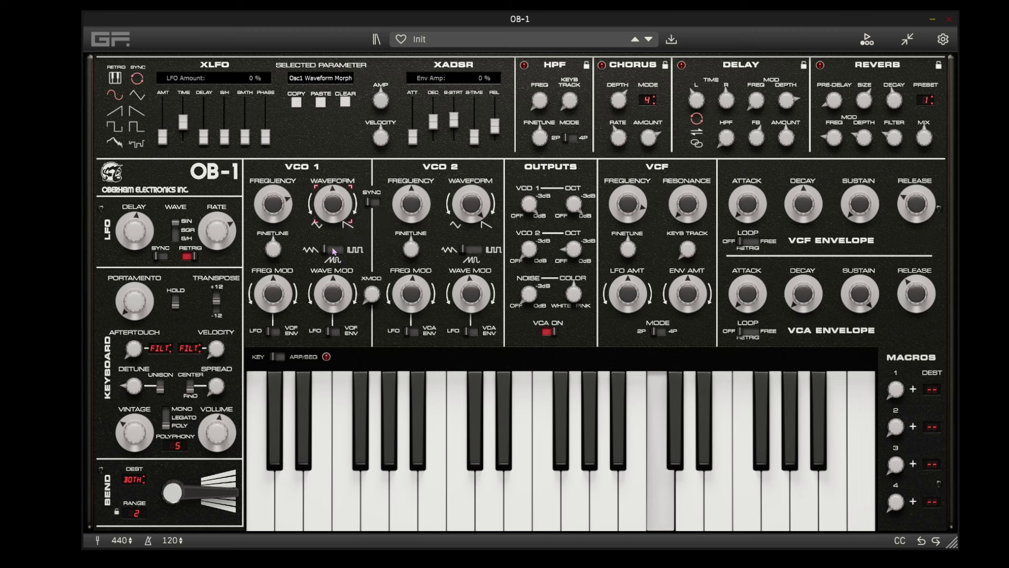
pyautogui.moveTo(335, 218); pyautogui.dragTo(333, 179)
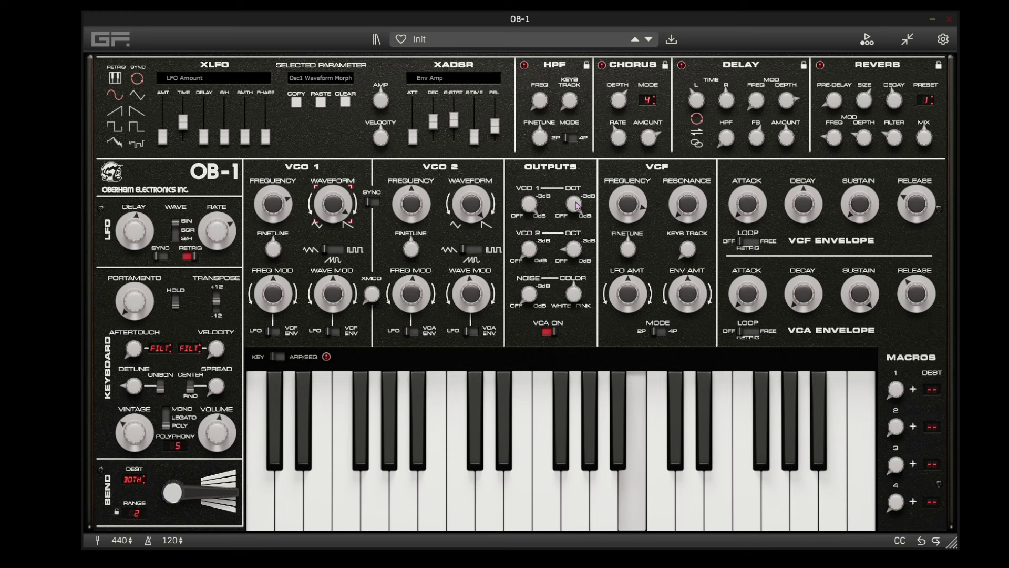
pyautogui.moveTo(578, 205); pyautogui.dragTo(520, 224)
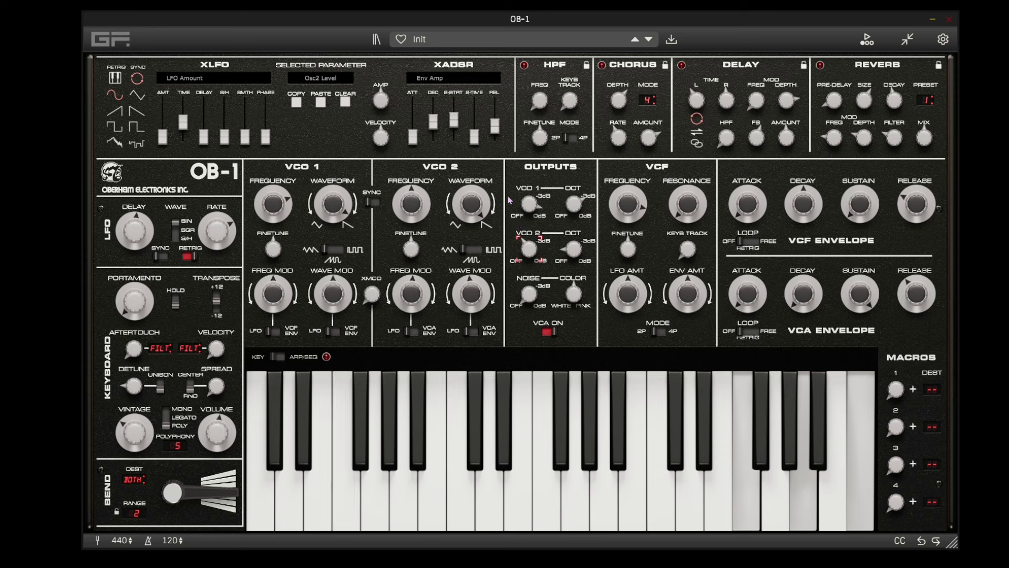
# - Sweep the VCF frequency from 21000 Hz down to a low cutoff and set keys track to 100 %
pyautogui.click(639, 207)
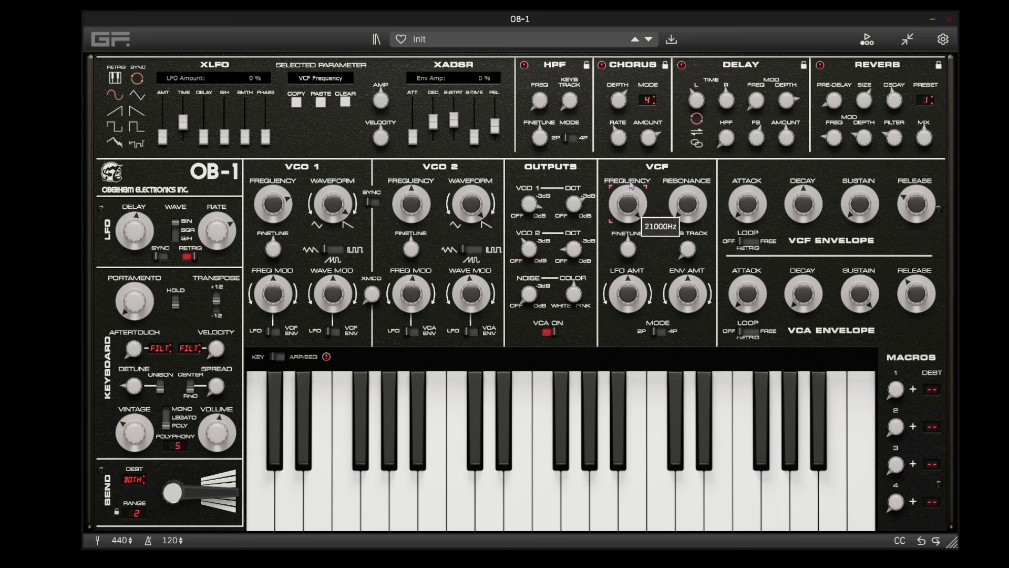
pyautogui.moveTo(639, 207)
pyautogui.mouseDown()
pyautogui.moveTo(650, 286)
pyautogui.moveTo(644, 211)
pyautogui.mouseUp()
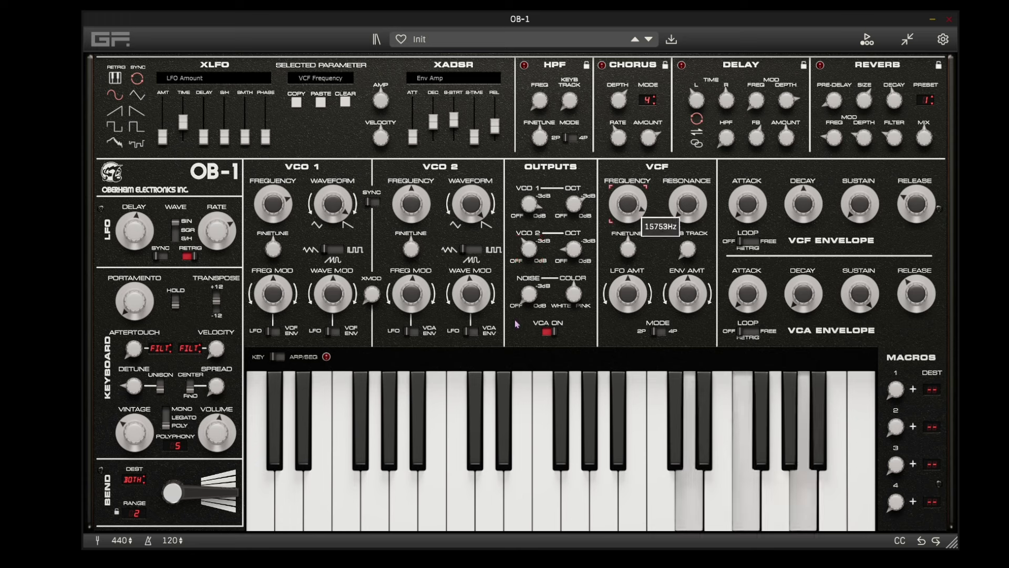
pyautogui.doubleClick(626, 207)
pyautogui.moveTo(626, 207); pyautogui.dragTo(647, 263)
pyautogui.doubleClick(641, 193)
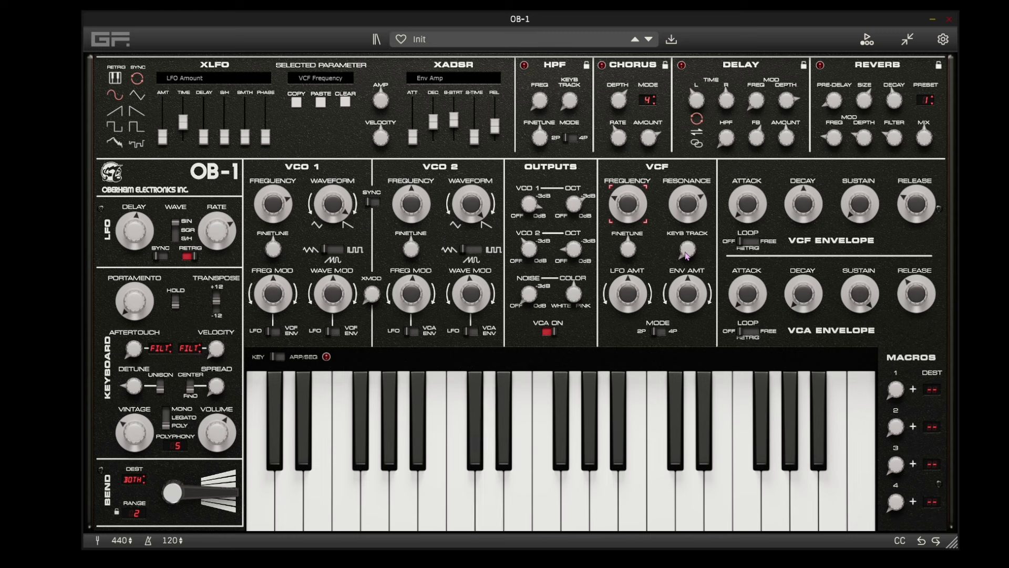
pyautogui.moveTo(687, 256); pyautogui.dragTo(680, 190)
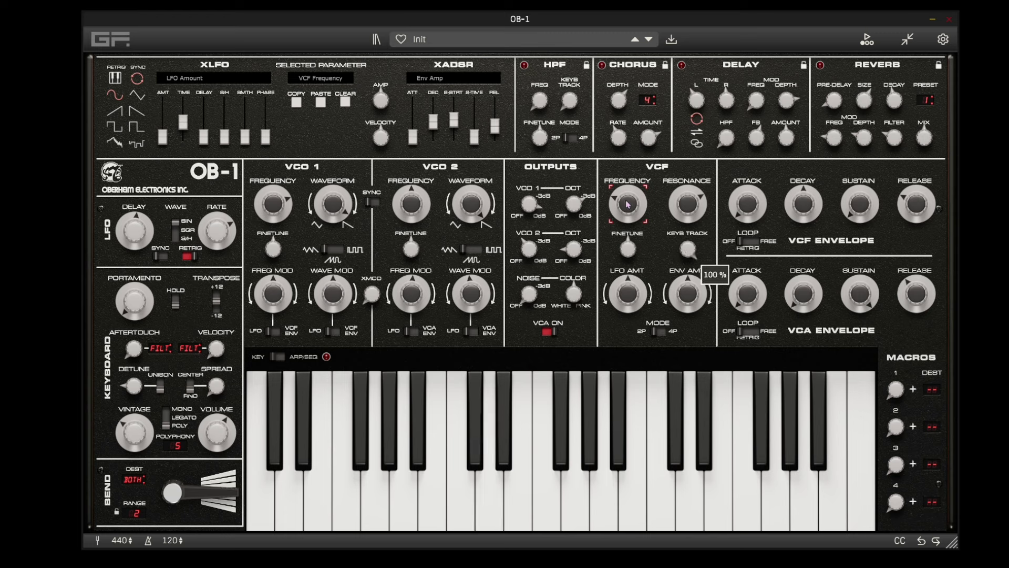
pyautogui.moveTo(631, 206)
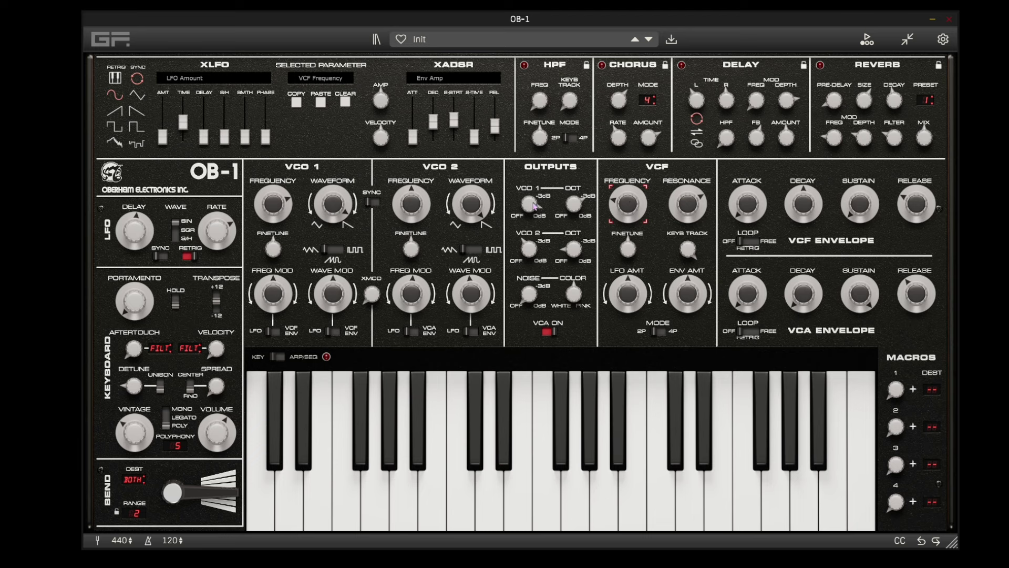
# - Turn down VCO 1's output and both sub-octave levels, and set VCO 2's output and noise to -INF dB
pyautogui.moveTo(529, 205); pyautogui.dragTo(547, 308)
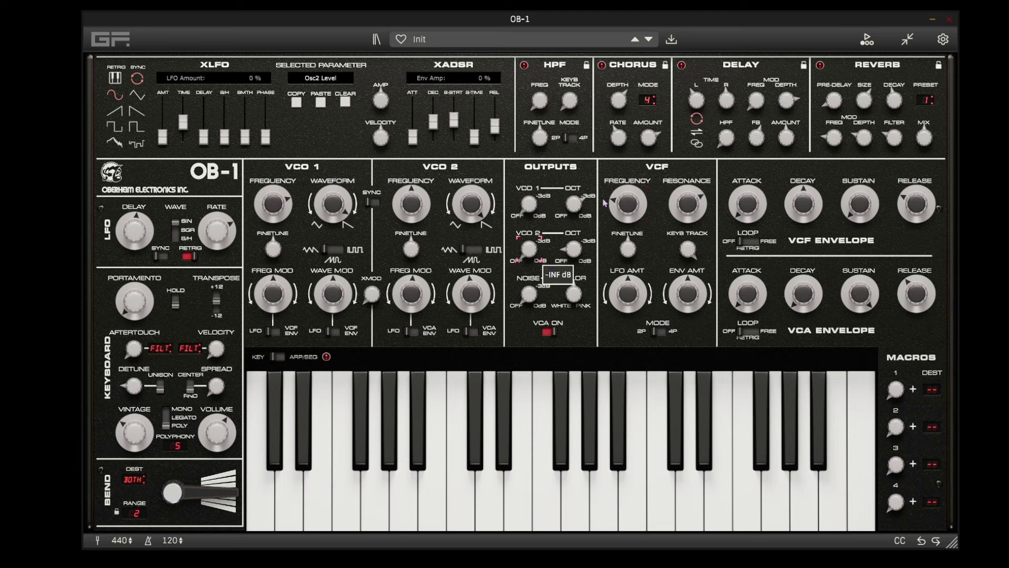
pyautogui.moveTo(573, 207); pyautogui.dragTo(571, 236)
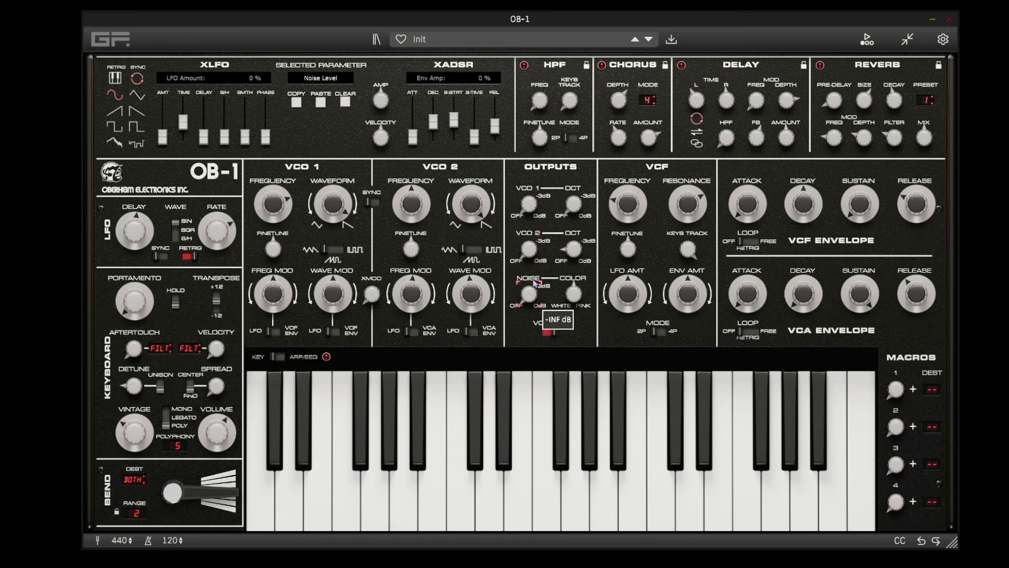
pyautogui.click(531, 252)
pyautogui.moveTo(580, 251); pyautogui.dragTo(585, 304)
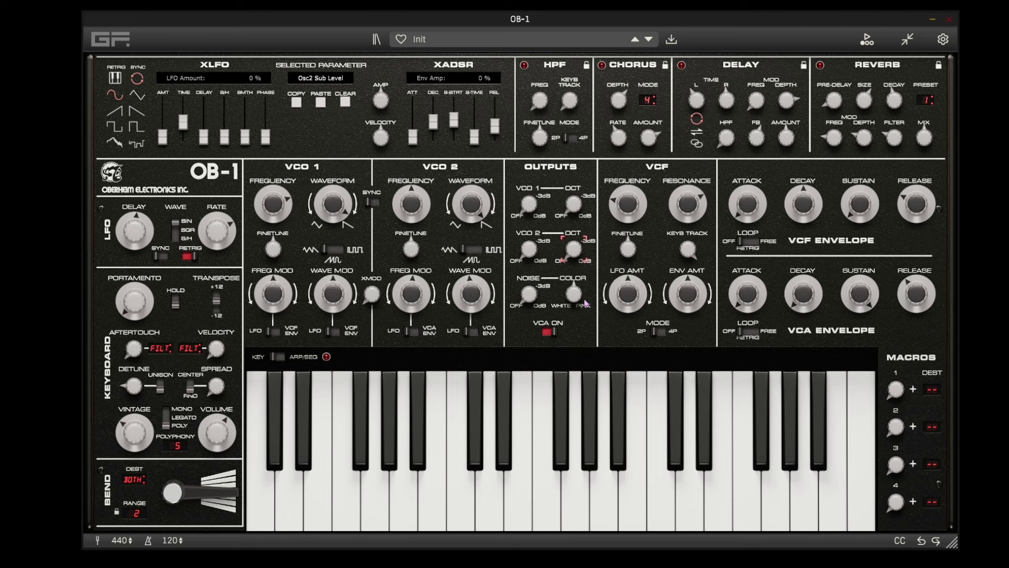
# - Switch on the reverb and fine-tune the VCF frequency
pyautogui.click(921, 143)
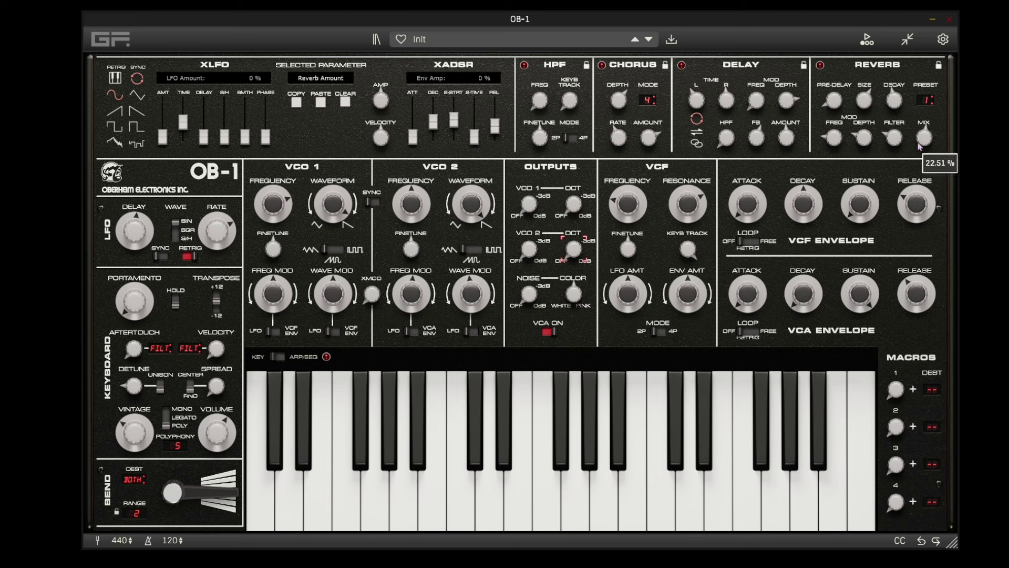
pyautogui.moveTo(637, 208); pyautogui.dragTo(641, 203)
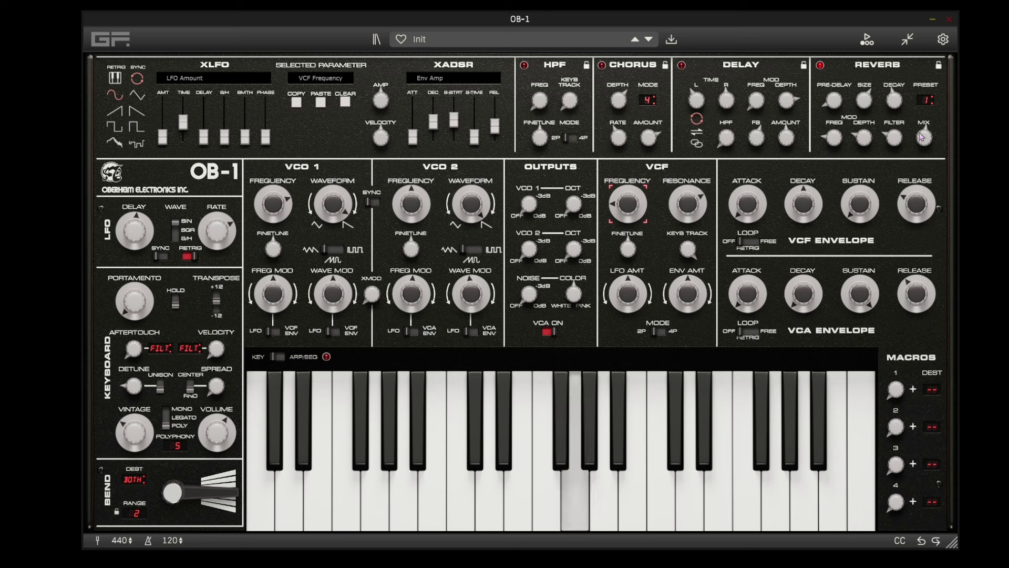
# - Adjust the reverb mix and set its mod depth to 72.62 %, mod frequency to 1.6671 Hz and decay to 68.49 %
pyautogui.moveTo(921, 138); pyautogui.dragTo(868, 105)
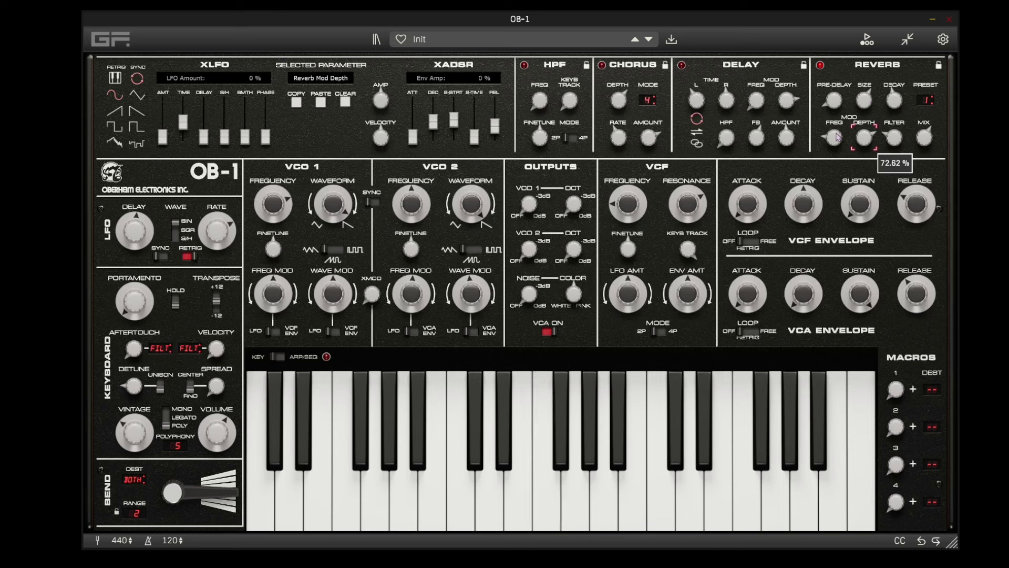
pyautogui.moveTo(836, 138); pyautogui.dragTo(835, 133)
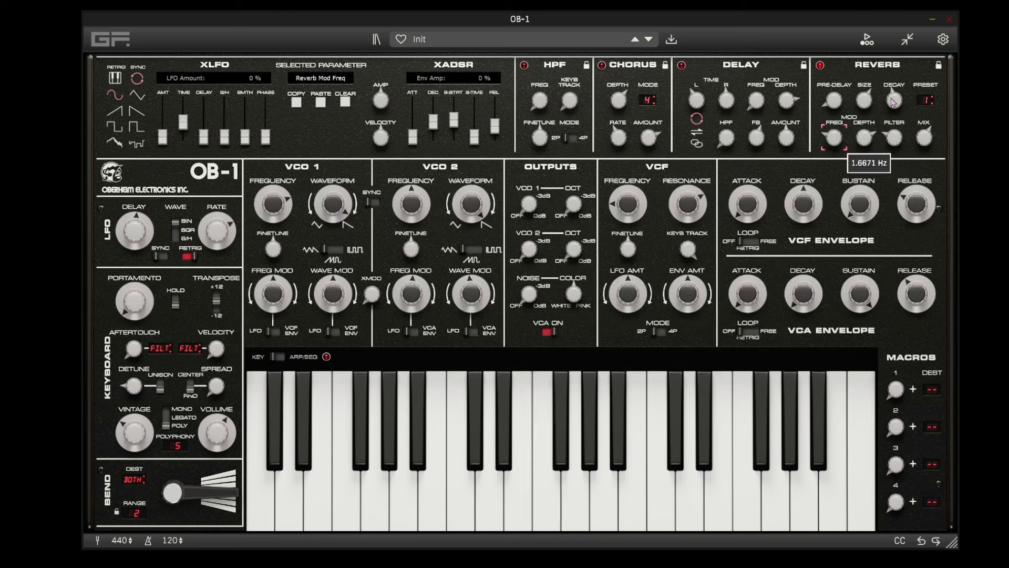
pyautogui.moveTo(893, 100); pyautogui.dragTo(891, 84)
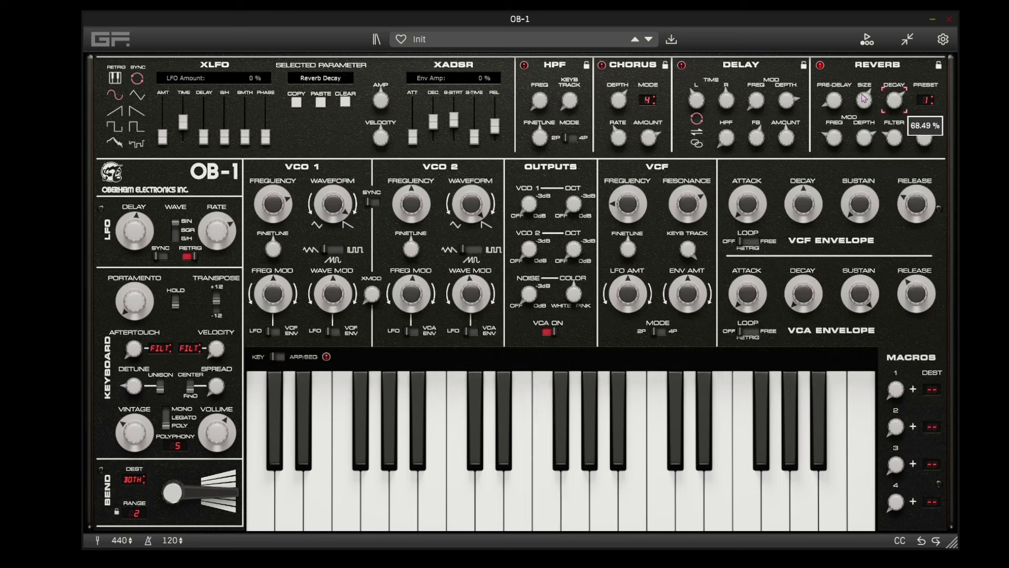
pyautogui.moveTo(863, 98)
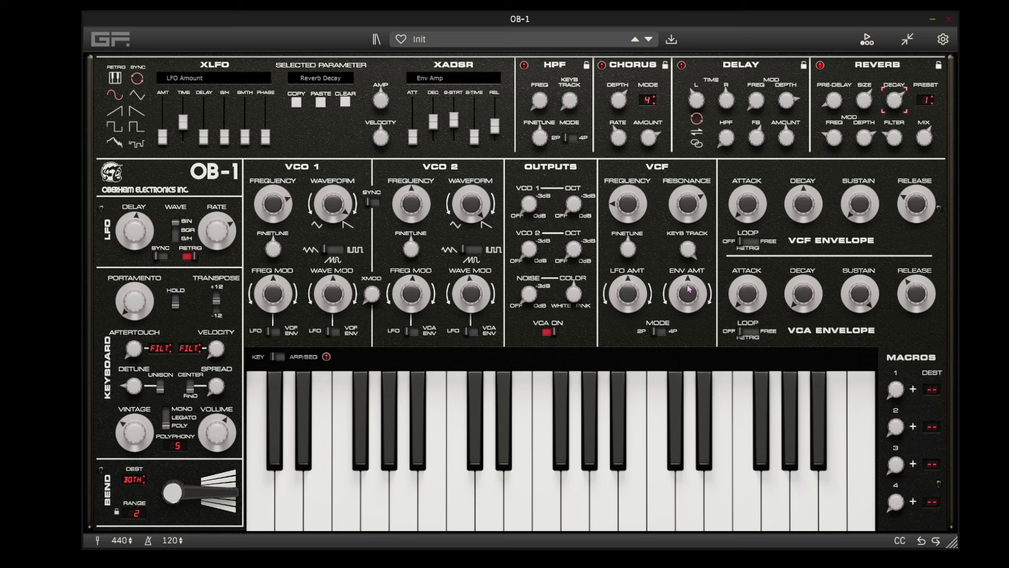
# - Shape the filter modulation by adjusting the VCF LFO amount and the LFO rate, and set resonance to 0 %
pyautogui.moveTo(625, 296); pyautogui.dragTo(629, 311)
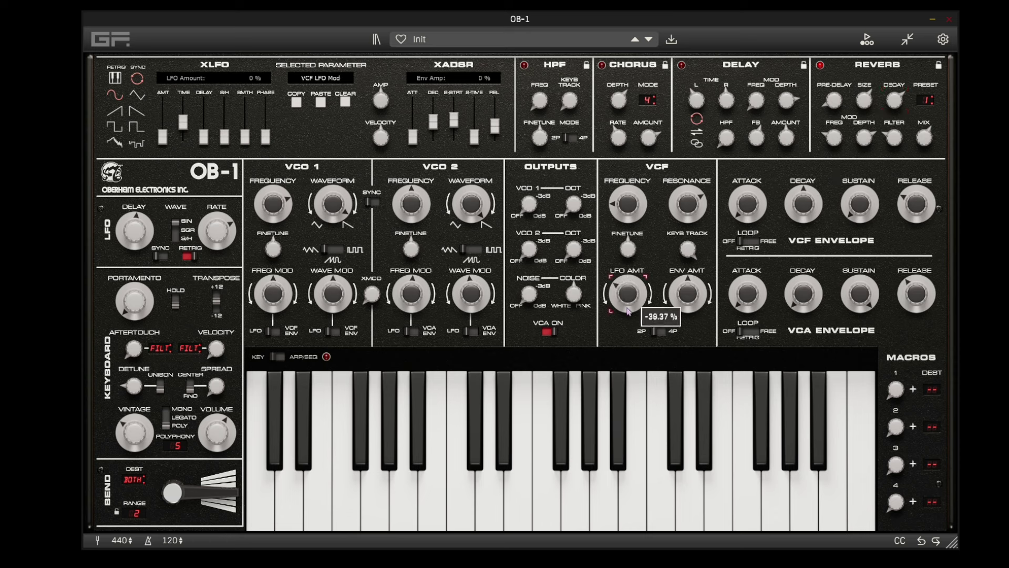
pyautogui.moveTo(216, 230); pyautogui.dragTo(217, 248)
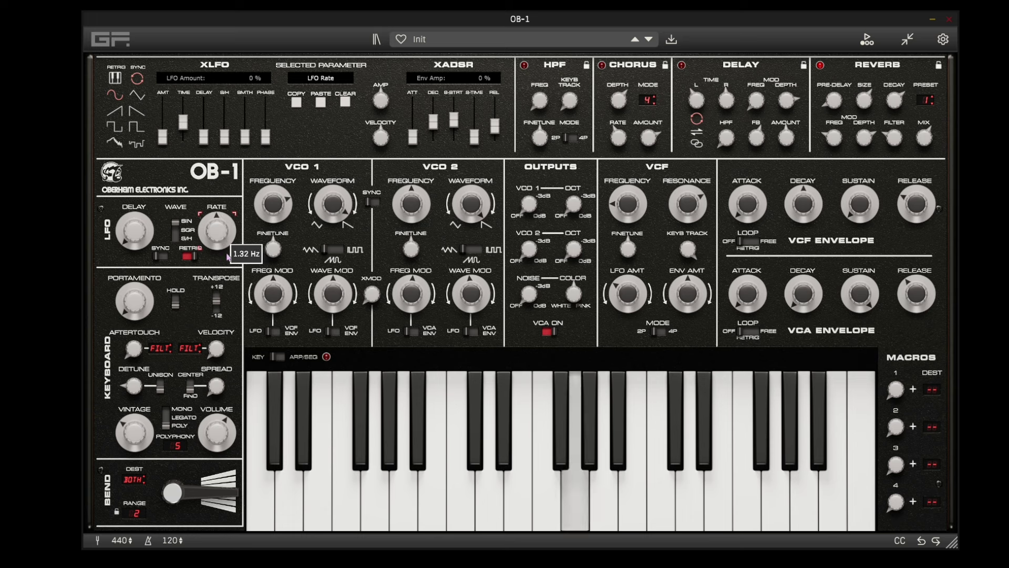
pyautogui.click(683, 218)
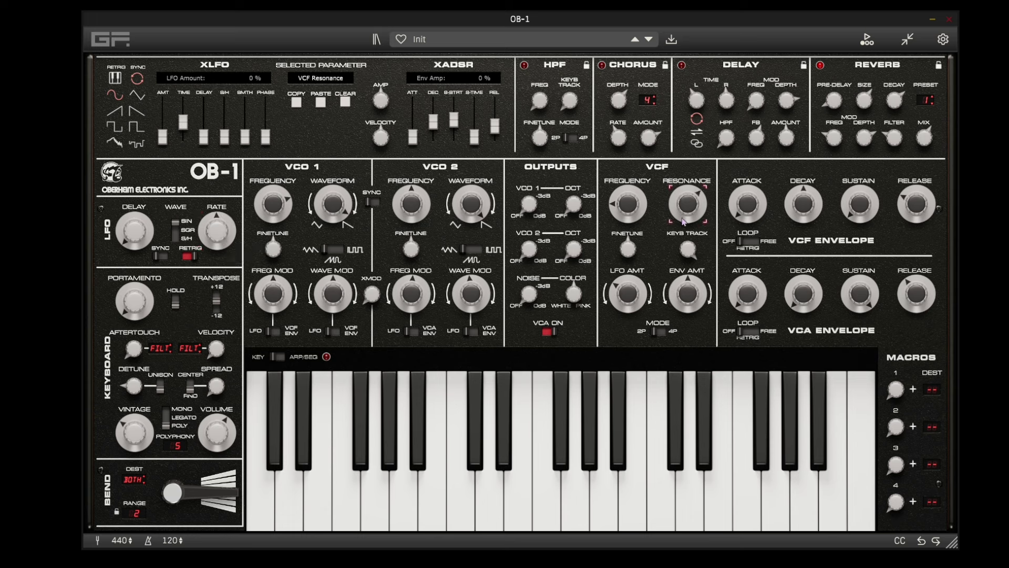
pyautogui.click(628, 288)
pyautogui.moveTo(217, 226)
pyautogui.mouseDown()
pyautogui.moveTo(221, 190)
pyautogui.moveTo(223, 230)
pyautogui.mouseUp()
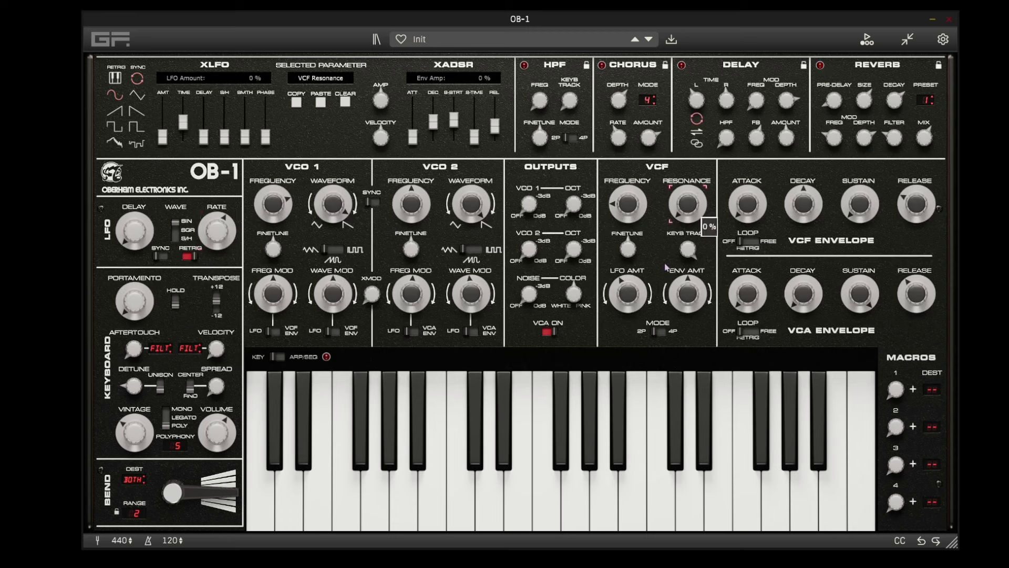
# - Open the VCF frequency to 17250 Hz and adjust VCO 1's output level
pyautogui.moveTo(627, 219); pyautogui.dragTo(630, 216)
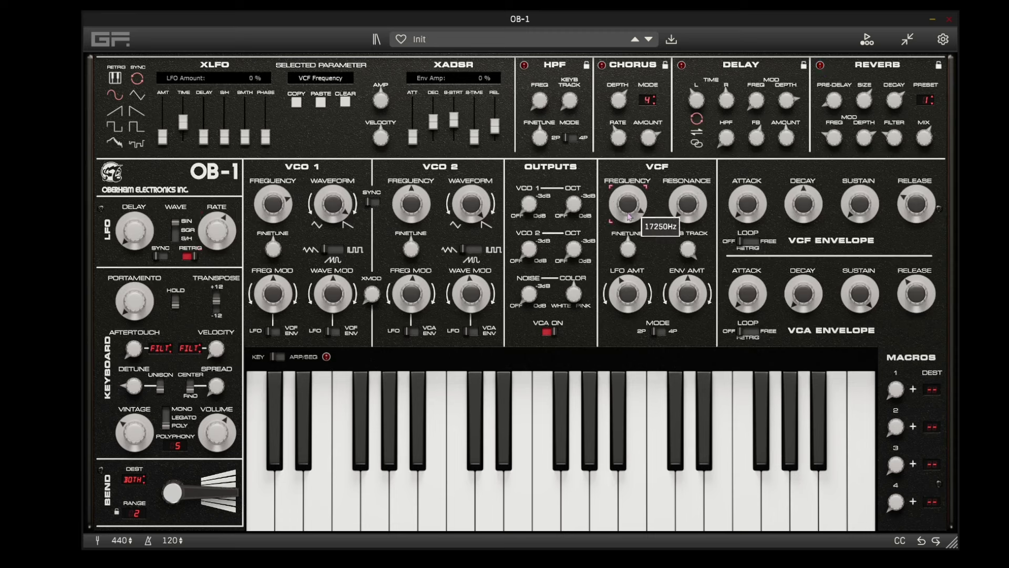
pyautogui.moveTo(528, 205)
pyautogui.mouseDown()
pyautogui.moveTo(532, 260)
pyautogui.moveTo(522, 210)
pyautogui.mouseUp()
pyautogui.click(528, 204)
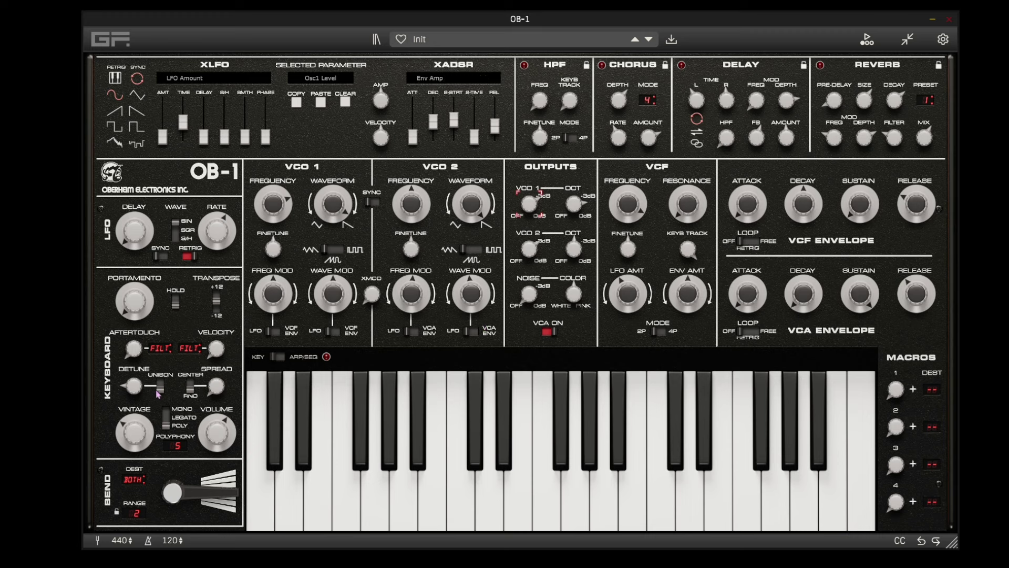
# - Enable unison, adjust the detune amount and set polyphony to 6
pyautogui.click(132, 389)
pyautogui.click(159, 390)
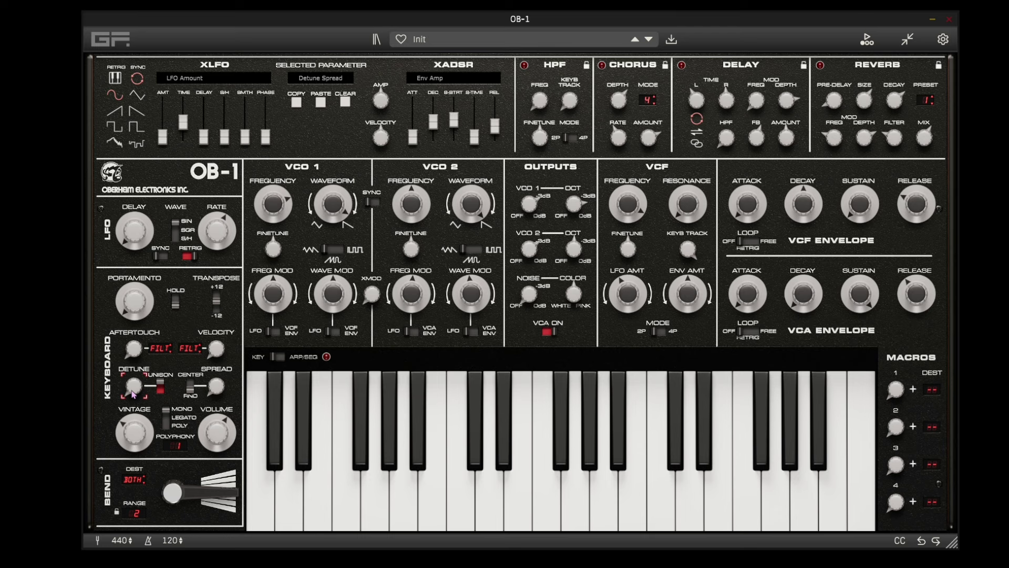
pyautogui.moveTo(134, 394); pyautogui.dragTo(134, 359)
pyautogui.moveTo(136, 390)
pyautogui.moveTo(136, 390)
pyautogui.mouseDown()
pyautogui.moveTo(136, 311)
pyautogui.moveTo(147, 380)
pyautogui.mouseUp()
pyautogui.moveTo(178, 447); pyautogui.dragTo(178, 439)
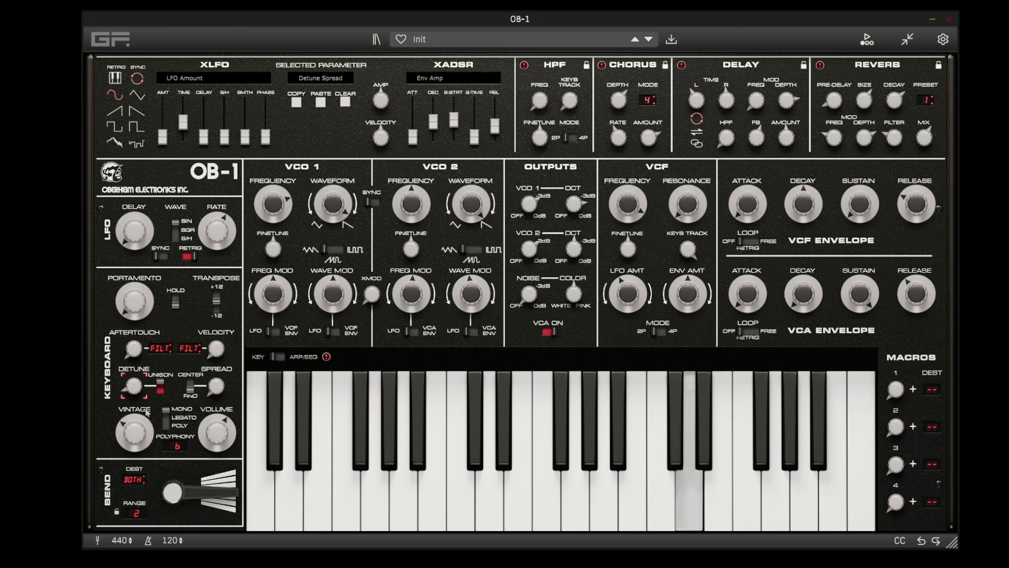
# - Lower the output volume to -16.77 dB, readjust the detune and switch unison off
pyautogui.moveTo(215, 435); pyautogui.dragTo(224, 449)
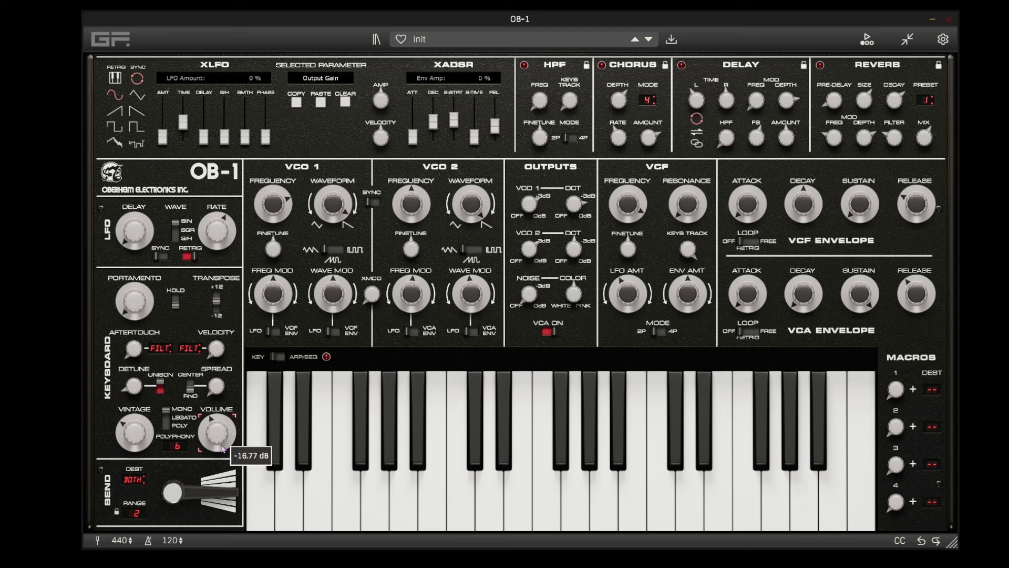
pyautogui.click(143, 398)
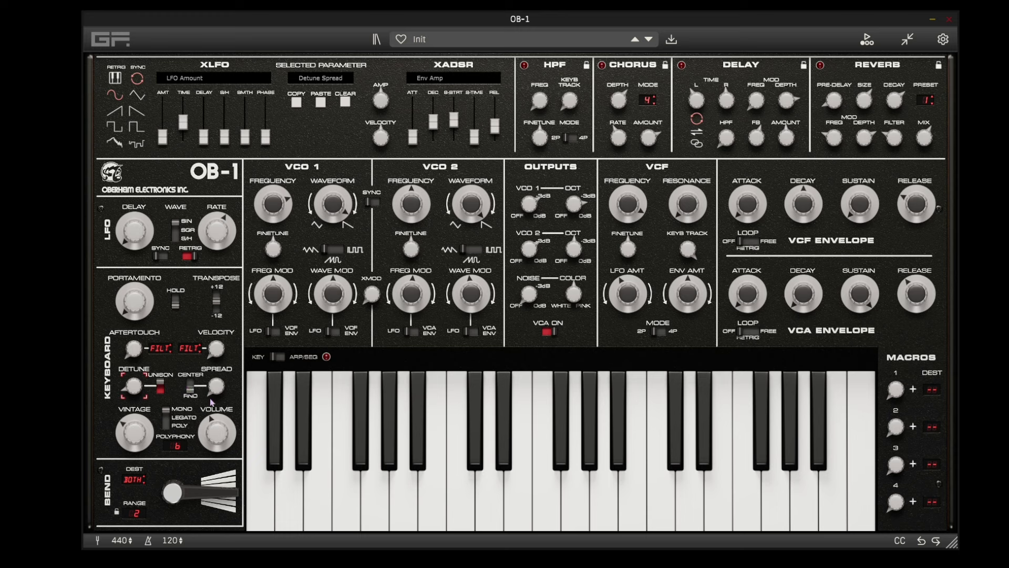
pyautogui.click(163, 390)
pyautogui.click(167, 412)
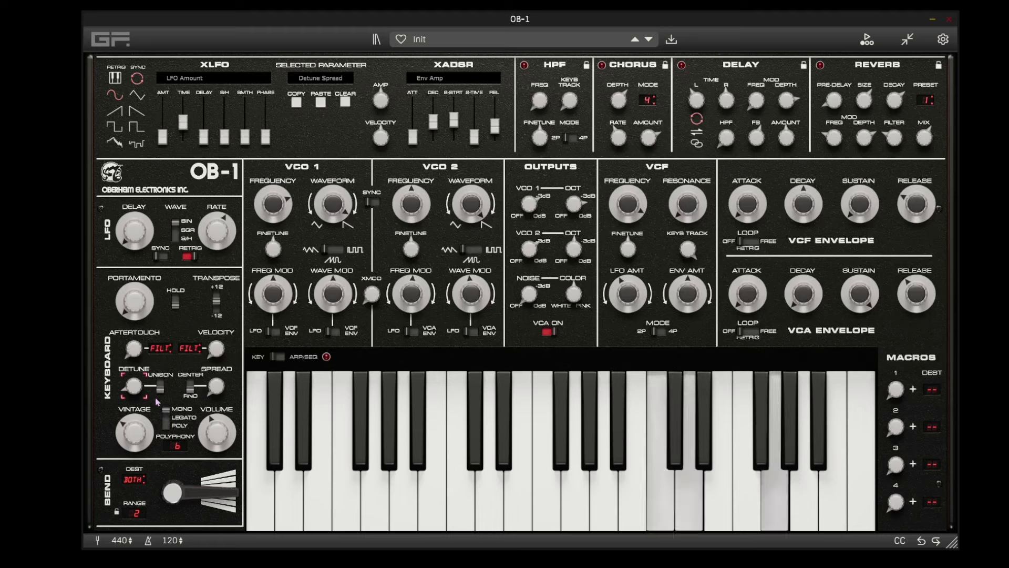
# - Try unison with detune again, return to Poly mode without unison, and raise the output volume
pyautogui.click(160, 387)
pyautogui.moveTo(141, 382)
pyautogui.moveTo(141, 383); pyautogui.dragTo(168, 392)
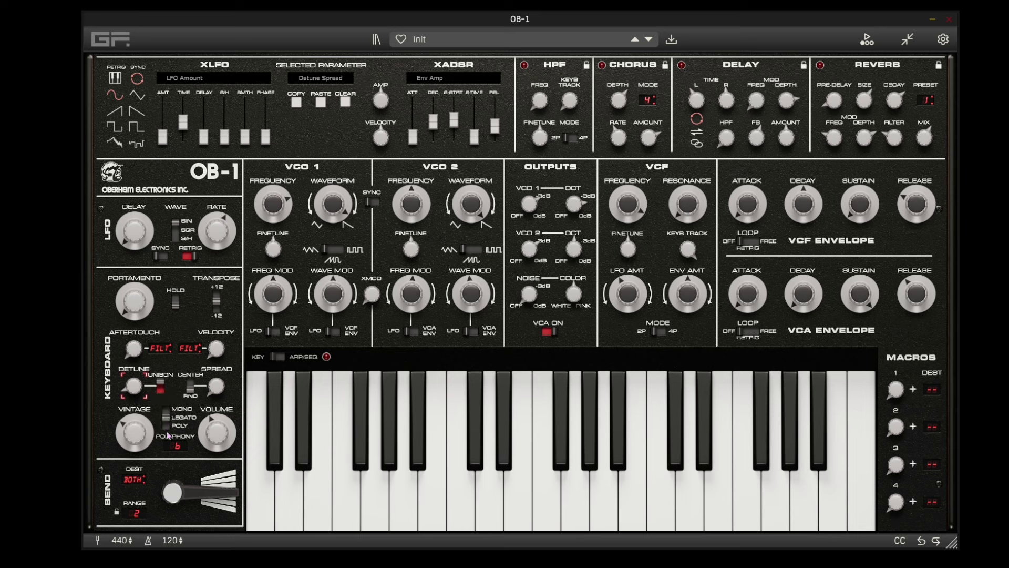
pyautogui.click(207, 433)
pyautogui.moveTo(206, 433); pyautogui.dragTo(205, 424)
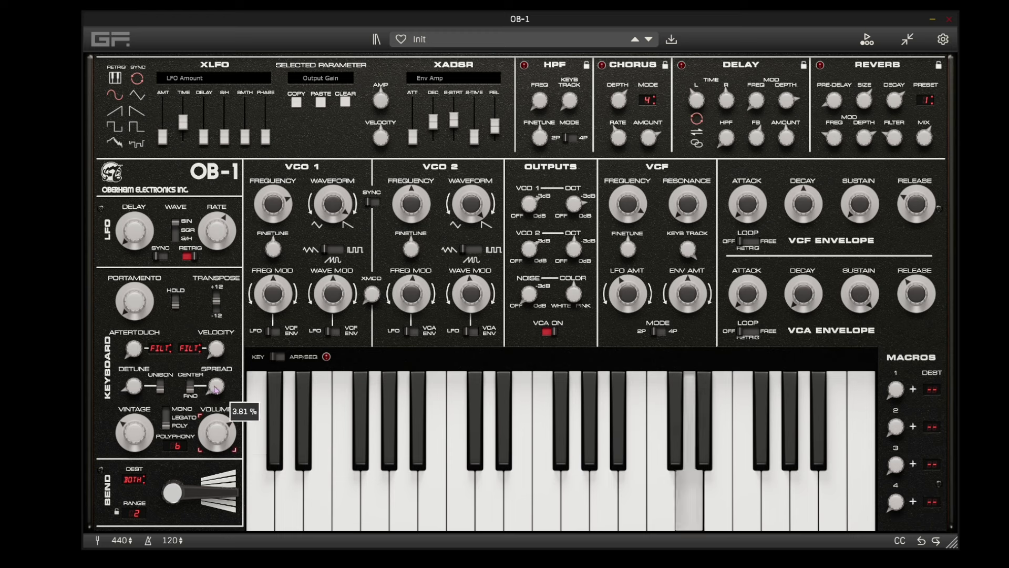
# - Sweep the voice spread up through 72.38 %, toggle its Center/Rnd mode and play a test note
pyautogui.moveTo(213, 376)
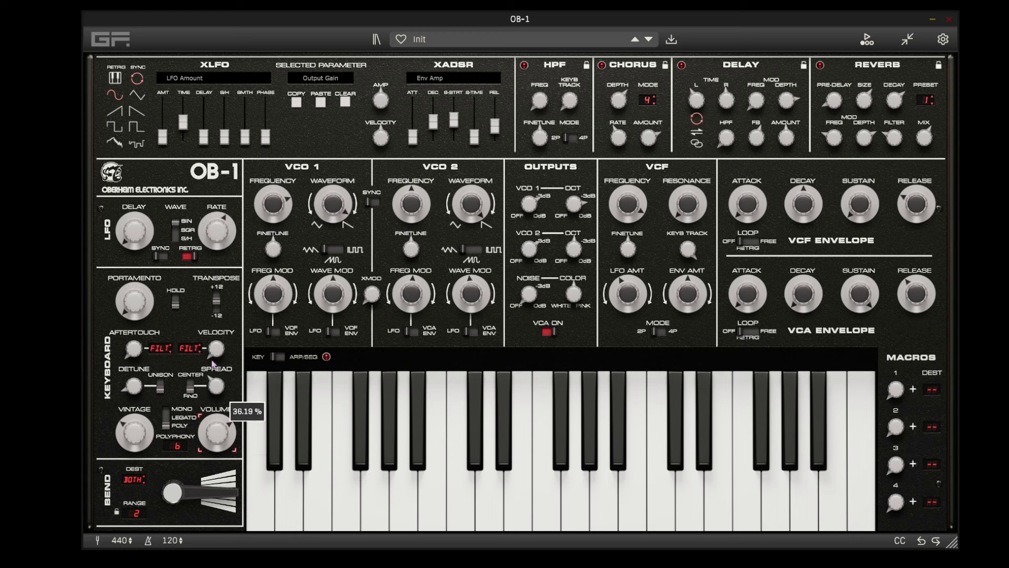
pyautogui.moveTo(212, 347)
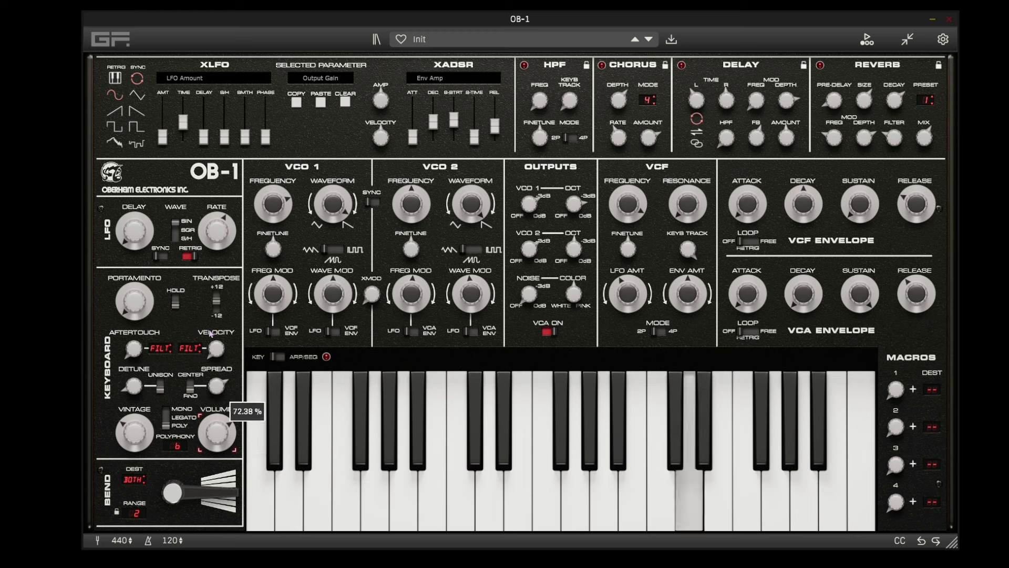
pyautogui.moveTo(210, 318)
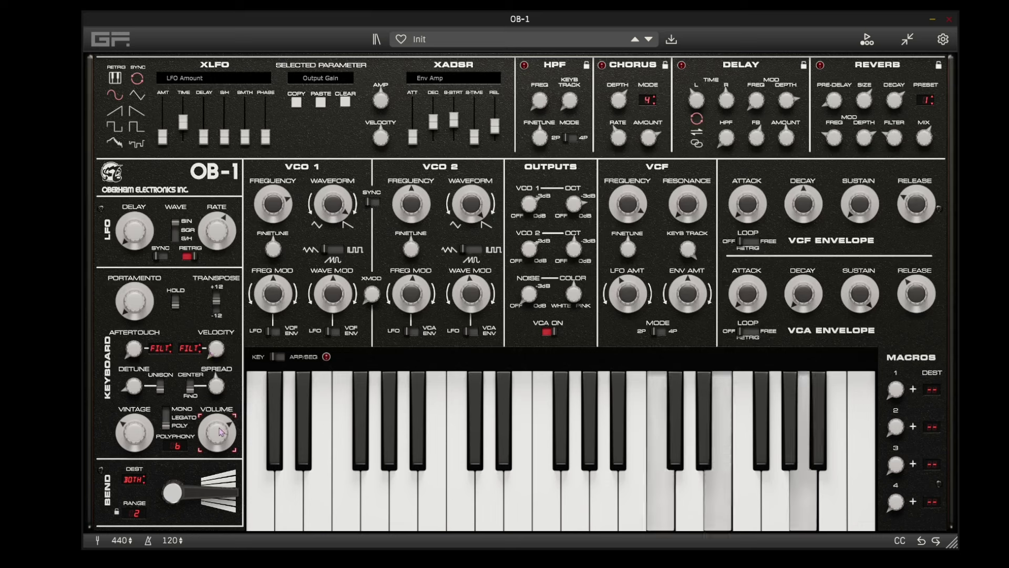
pyautogui.moveTo(219, 445)
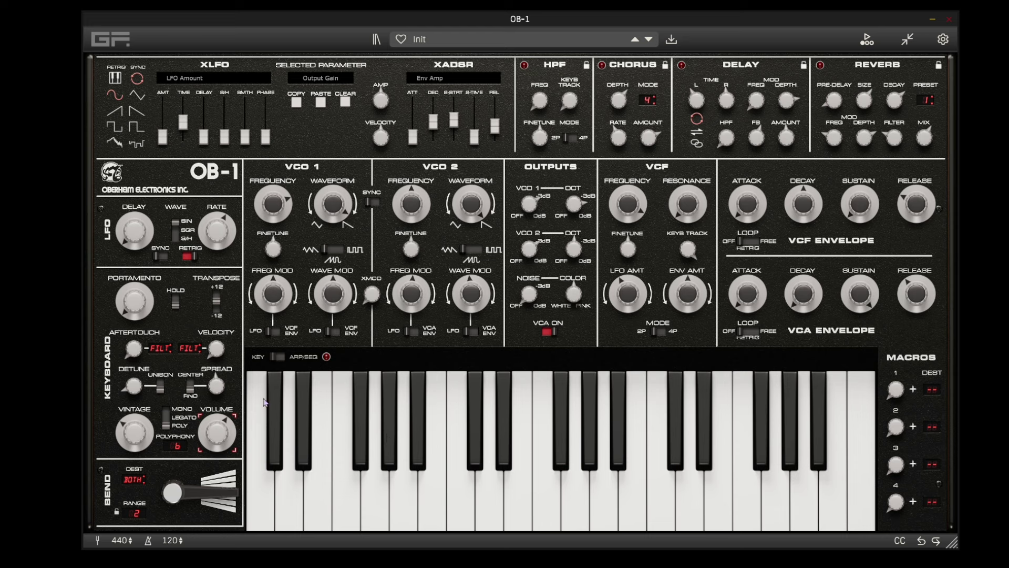
pyautogui.click(191, 384)
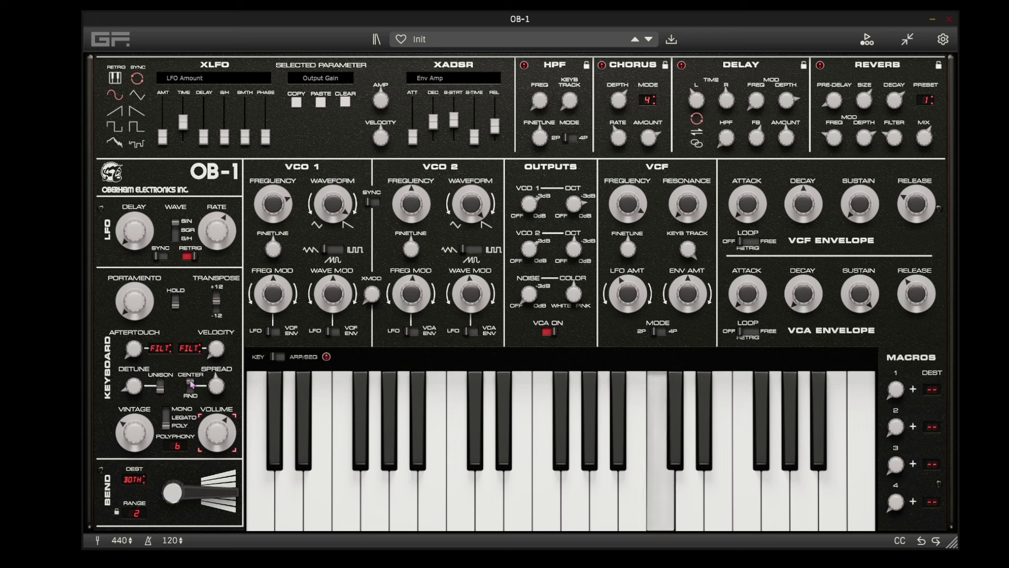
pyautogui.click(656, 492)
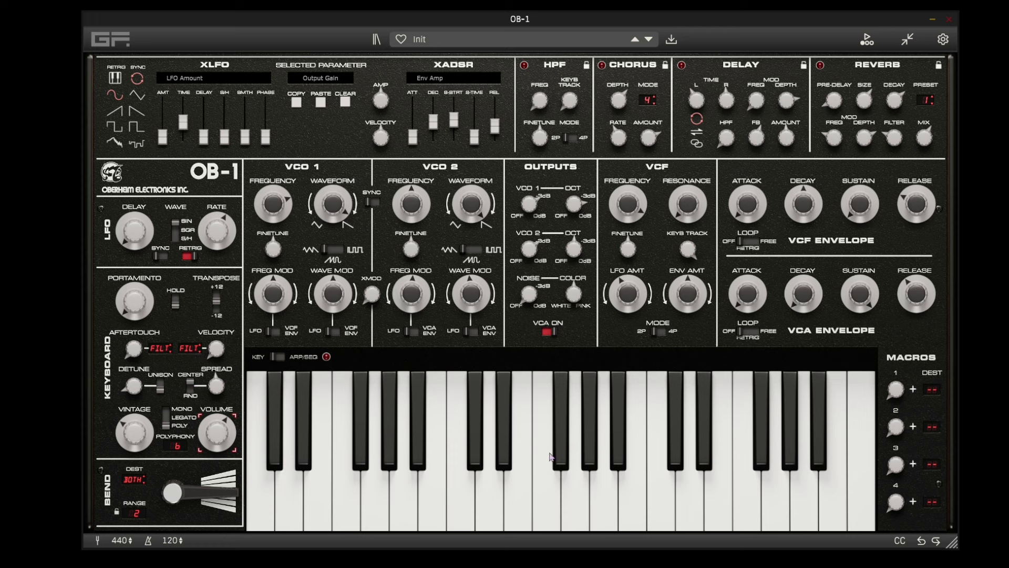
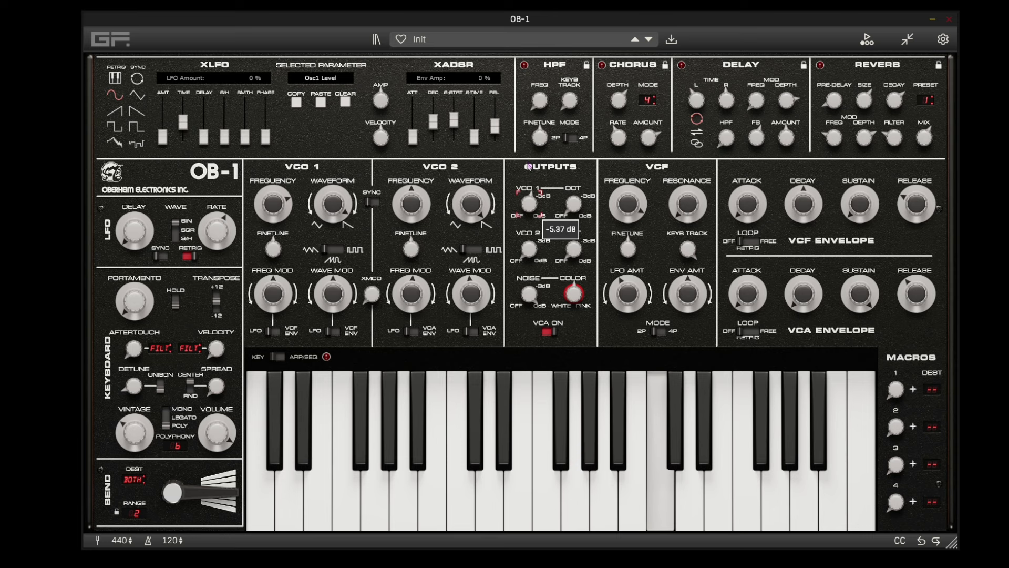
# - Set VCO 1's output to -5.58 dB and modulate it with an XLFO amount of 42.54 % and rate of 0.05115 s
pyautogui.moveTo(529, 166); pyautogui.dragTo(531, 206)
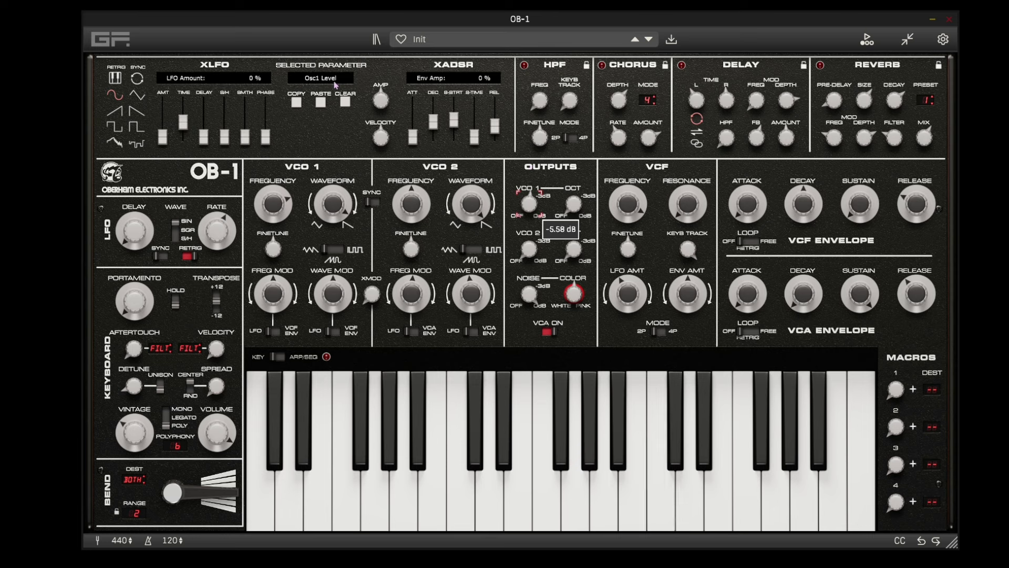
pyautogui.click(530, 207)
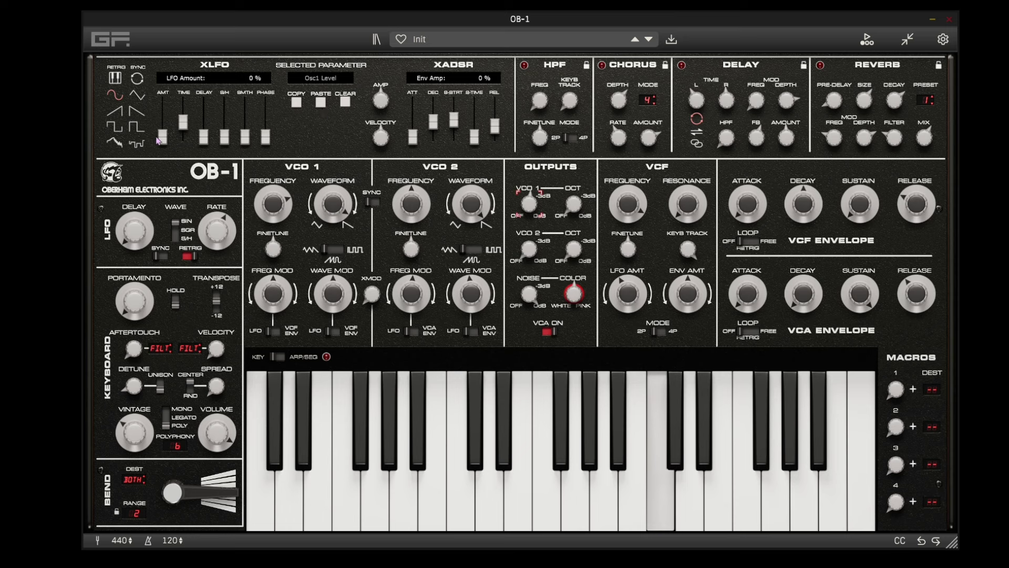
pyautogui.moveTo(158, 140); pyautogui.dragTo(166, 104)
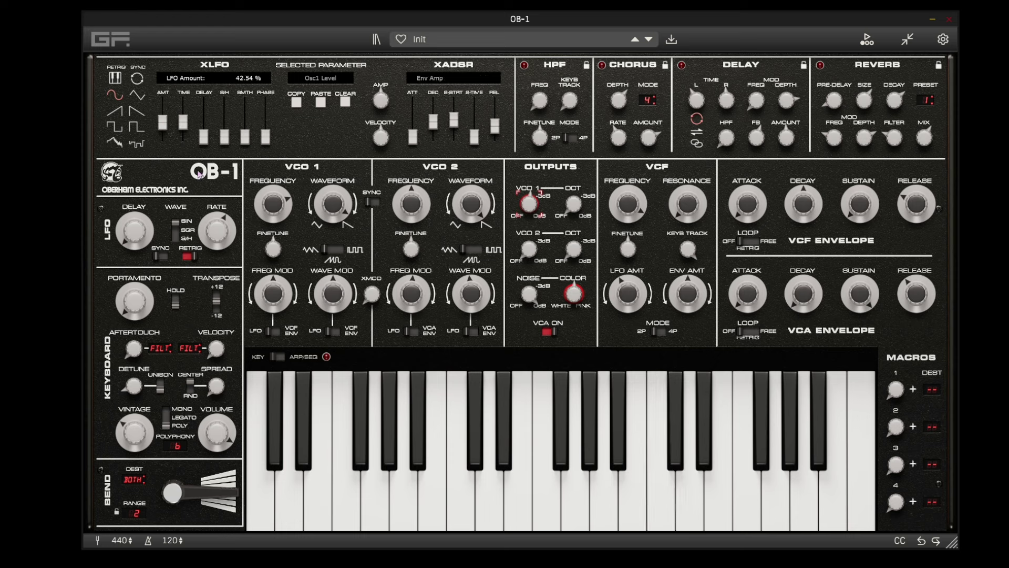
pyautogui.moveTo(183, 122); pyautogui.dragTo(194, 141)
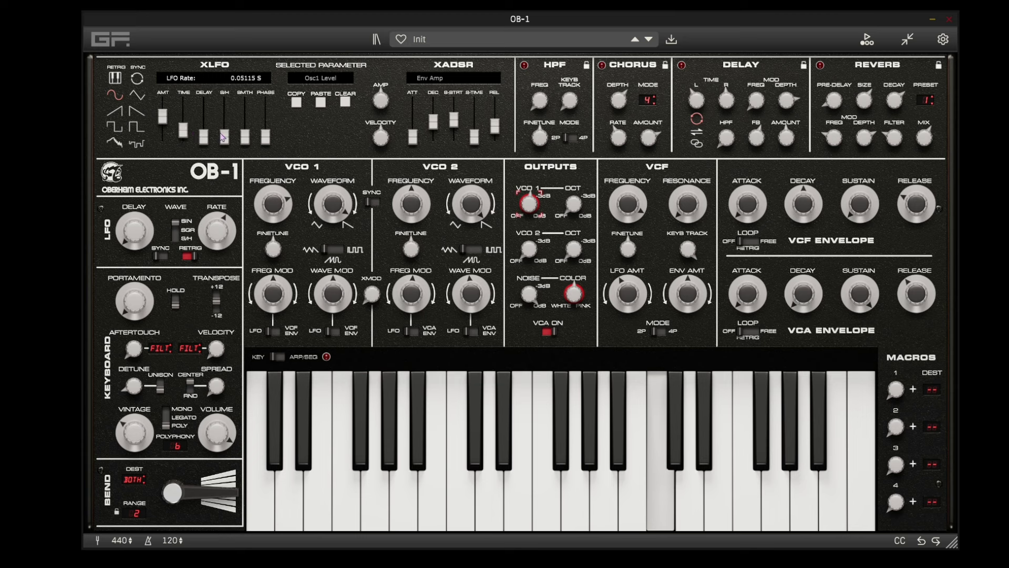
# - Set the VCF frequency to 231 Hz and try XLFO modulation on it with a different LFO shape
pyautogui.click(640, 225)
pyautogui.moveTo(640, 225); pyautogui.dragTo(644, 262)
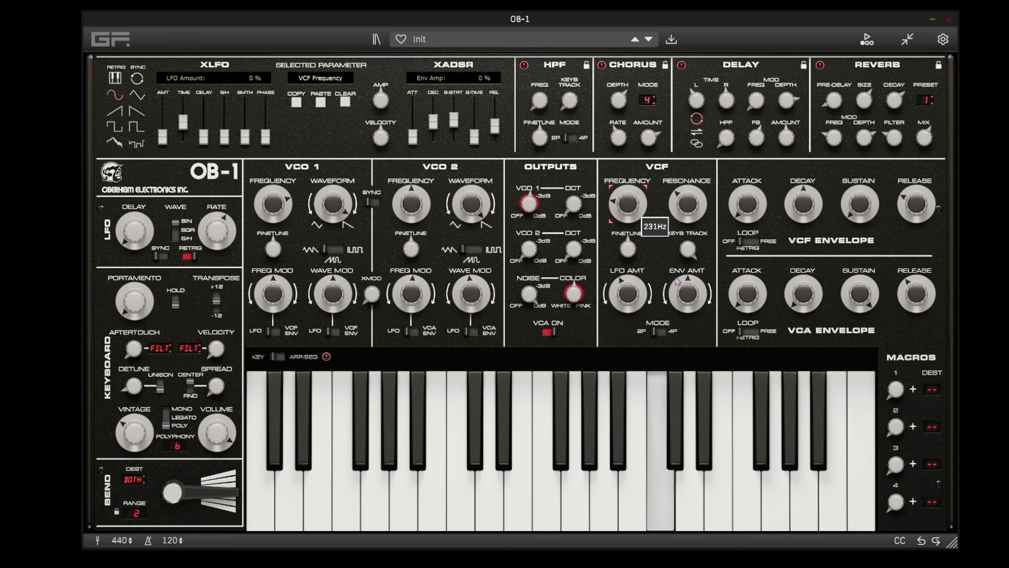
pyautogui.moveTo(167, 141); pyautogui.dragTo(171, 112)
pyautogui.click(146, 143)
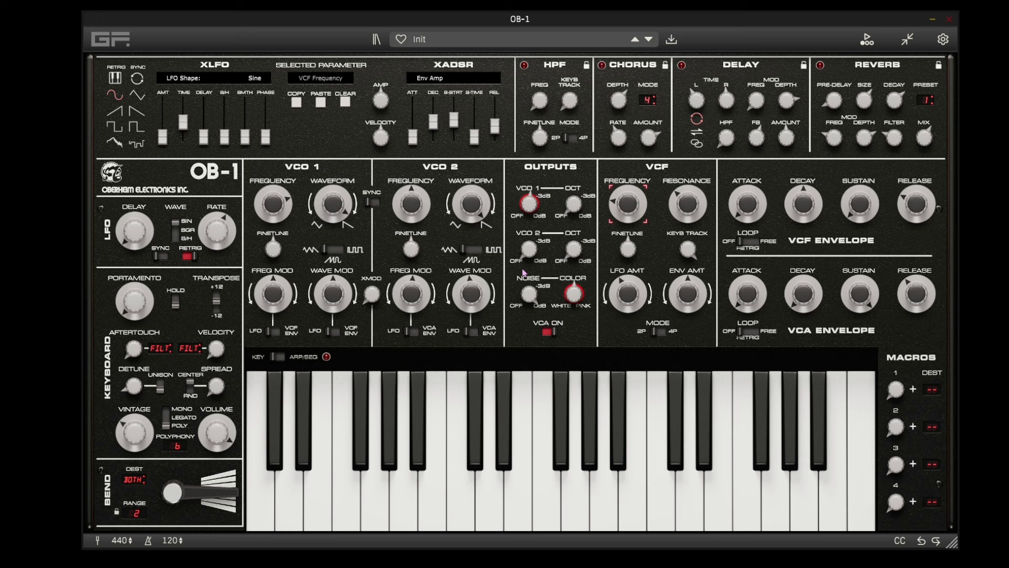
# - Clear the noise color's modulation, set VCO 1's output to -0.48 dB, and clear its modulation after trying an XLFO amount of 62.22 %
pyautogui.click(574, 293)
pyautogui.click(346, 102)
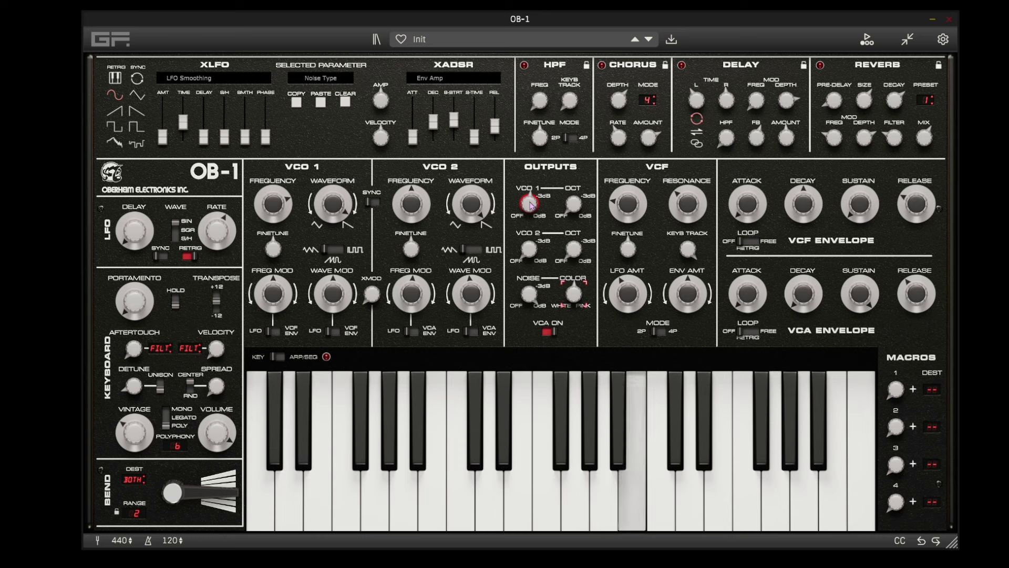
pyautogui.moveTo(531, 205); pyautogui.dragTo(533, 171)
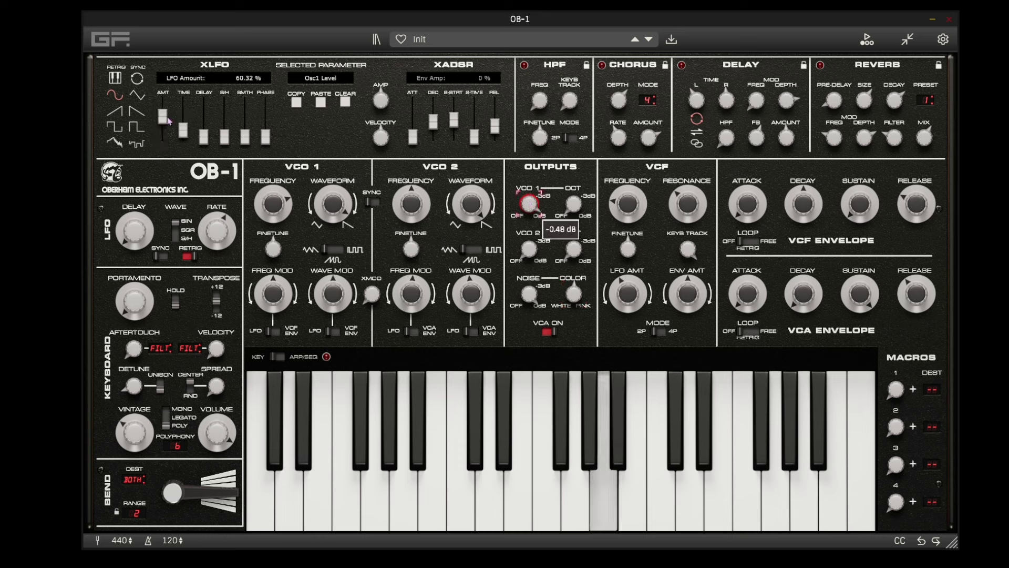
pyautogui.moveTo(163, 117); pyautogui.dragTo(200, 106)
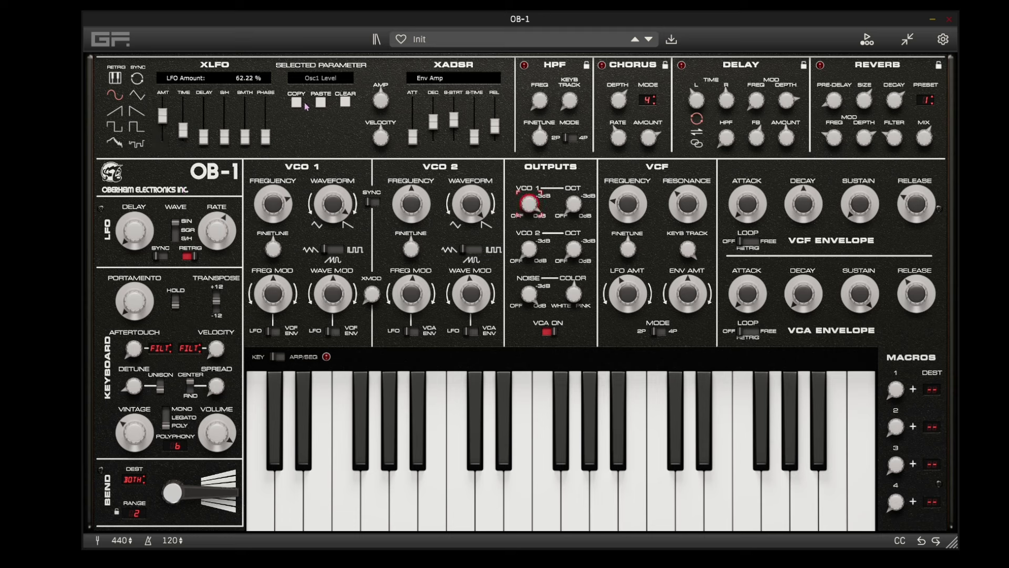
pyautogui.click(345, 102)
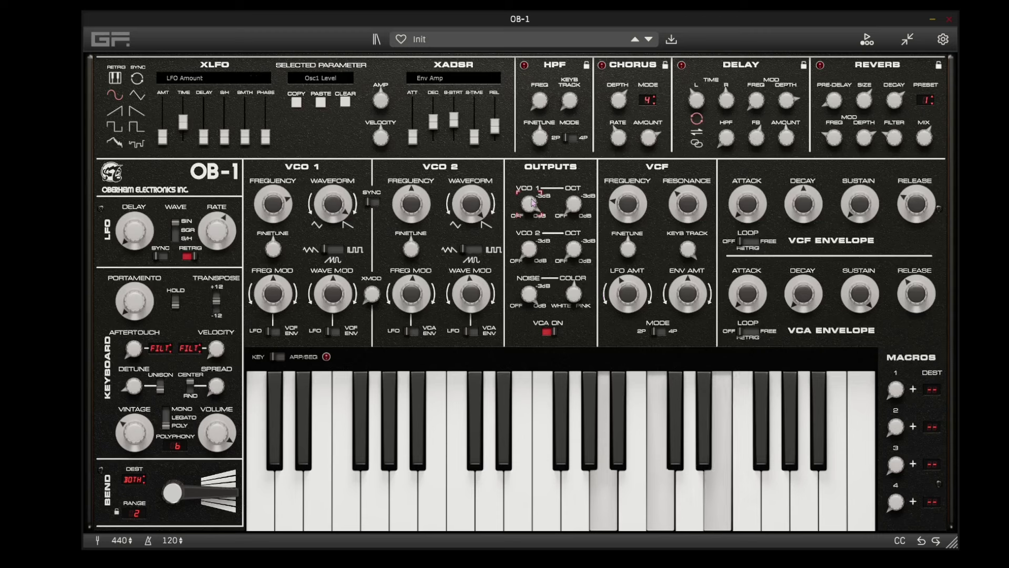
# - Set the VCF frequency to 271 Hz, resonance to 33.65 % and LFO amount to -20.32 %
pyautogui.moveTo(621, 210)
pyautogui.mouseDown()
pyautogui.moveTo(631, 223)
pyautogui.moveTo(633, 208)
pyautogui.mouseUp()
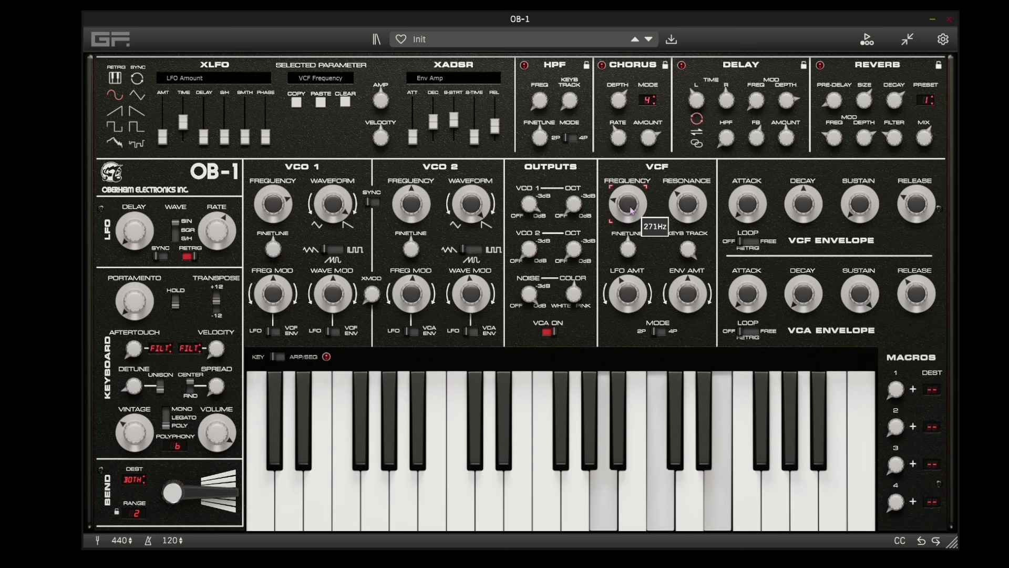
pyautogui.moveTo(685, 206); pyautogui.dragTo(694, 250)
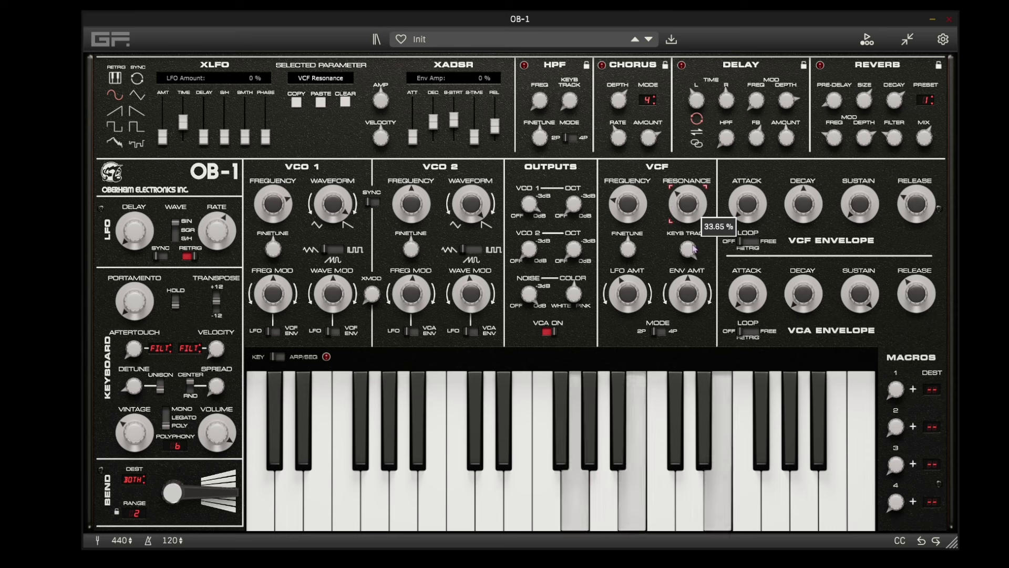
pyautogui.click(634, 300)
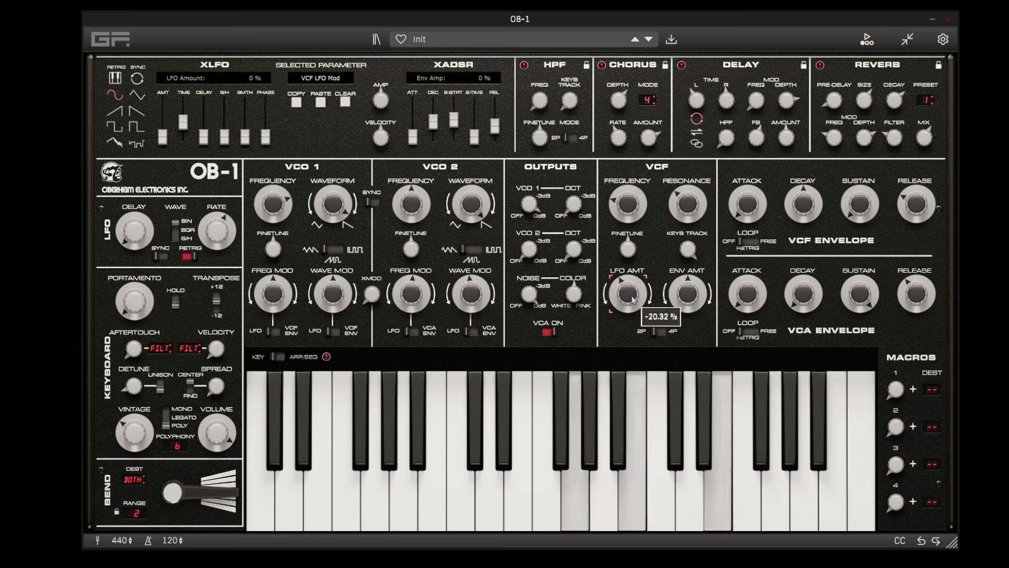
# - Adjust VCO 2's frequency modulation, then raise the oscillator cross modulation to 13.97 % and turn it back down
pyautogui.click(412, 302)
pyautogui.click(368, 295)
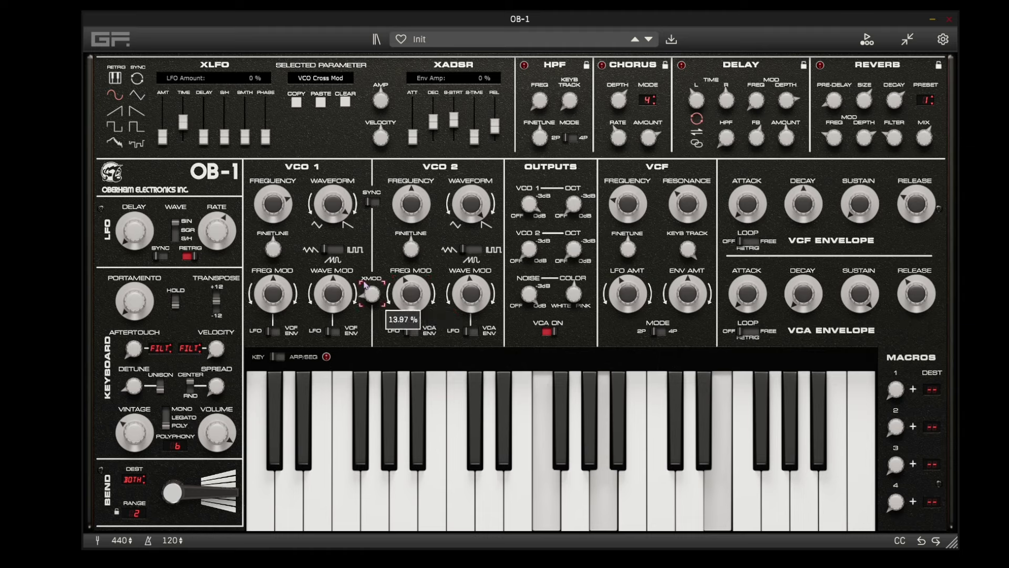
pyautogui.moveTo(364, 282); pyautogui.dragTo(379, 335)
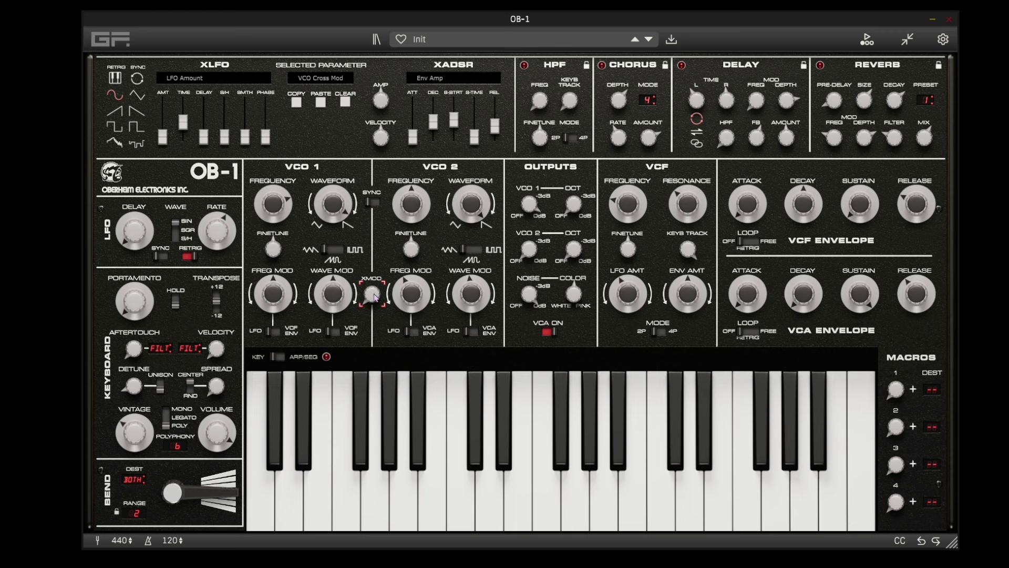
# - Set VCO 2's waveform to 0/100 %, the oscillator and VCF LFO modulation amounts to 0 %, and the noise level to -INF dB
pyautogui.click(417, 299)
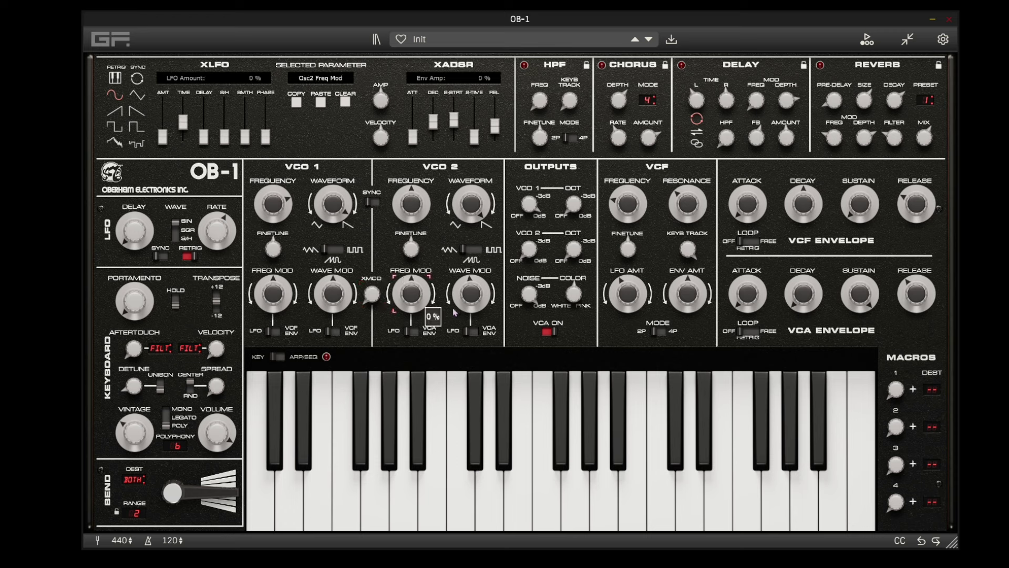
pyautogui.click(477, 211)
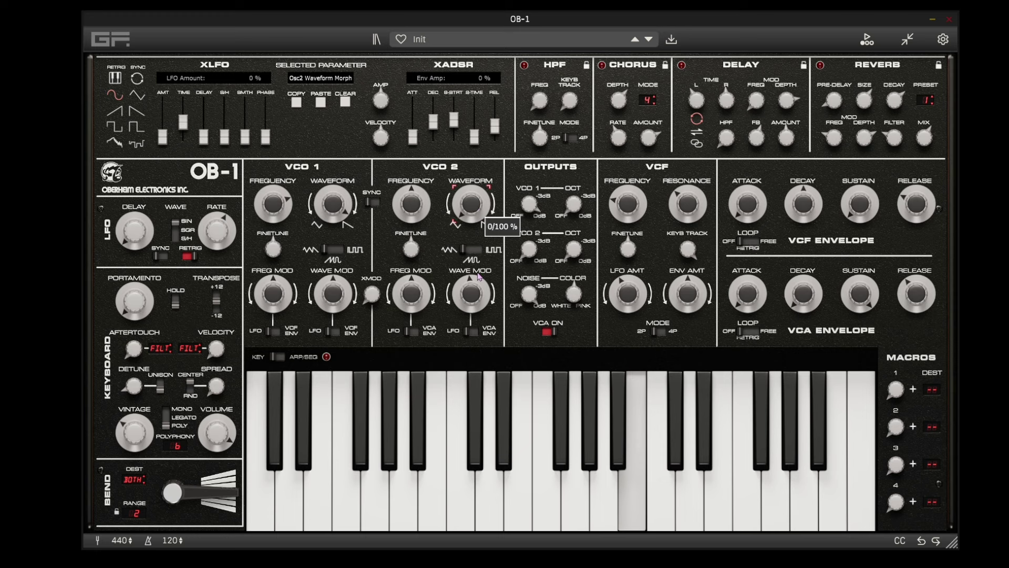
pyautogui.moveTo(419, 296); pyautogui.dragTo(292, 299)
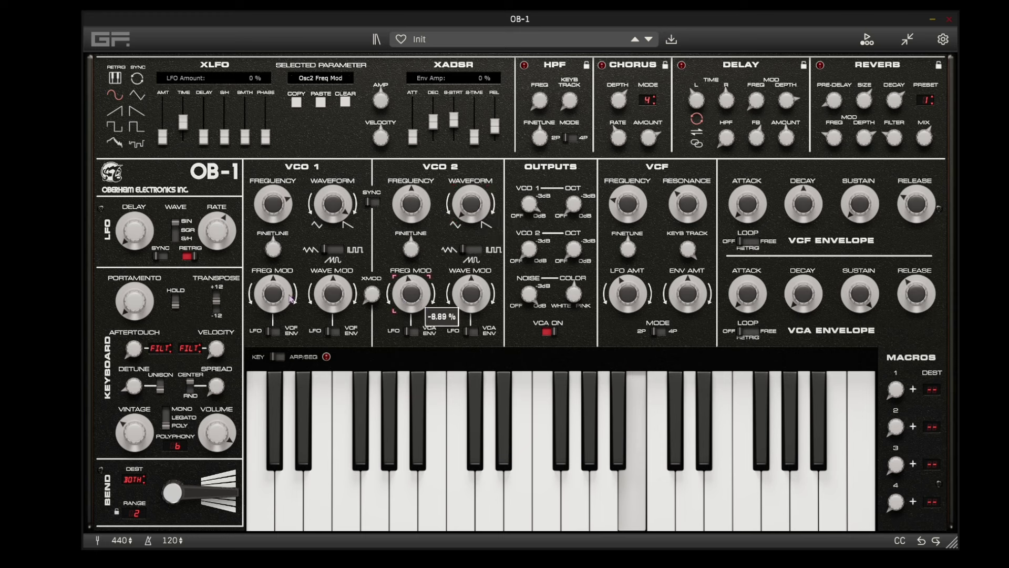
pyautogui.click(331, 299)
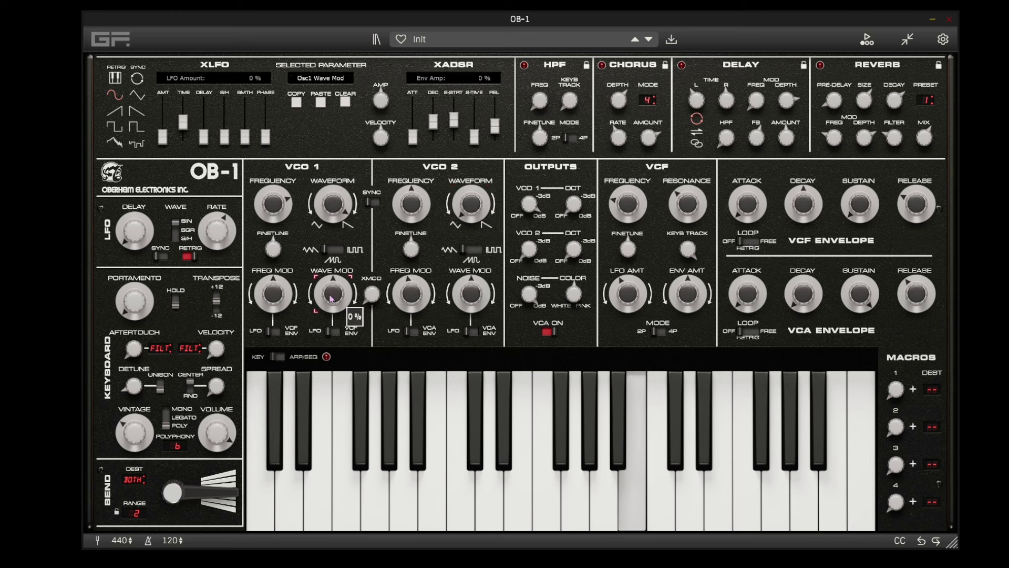
pyautogui.click(620, 298)
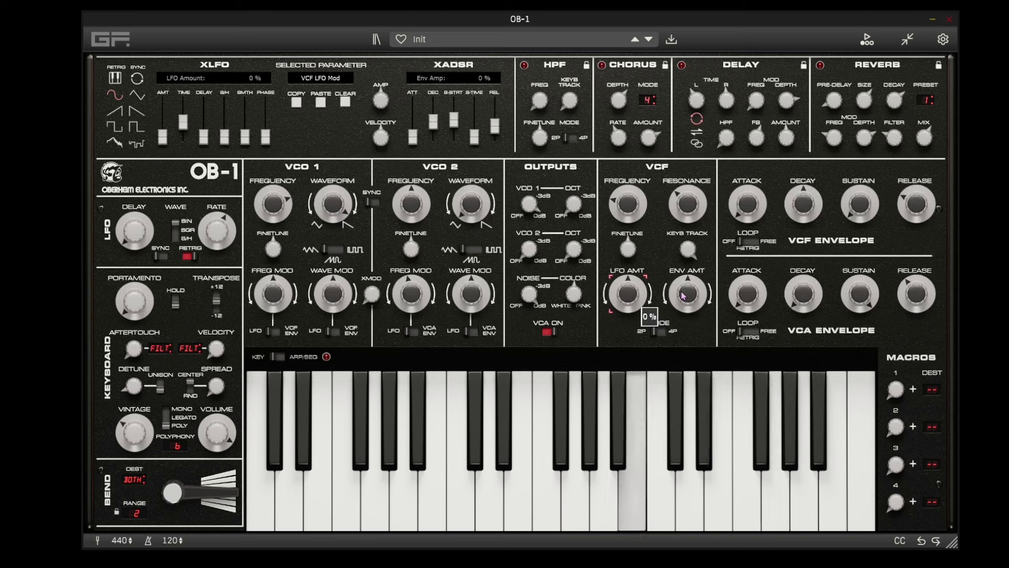
pyautogui.click(530, 293)
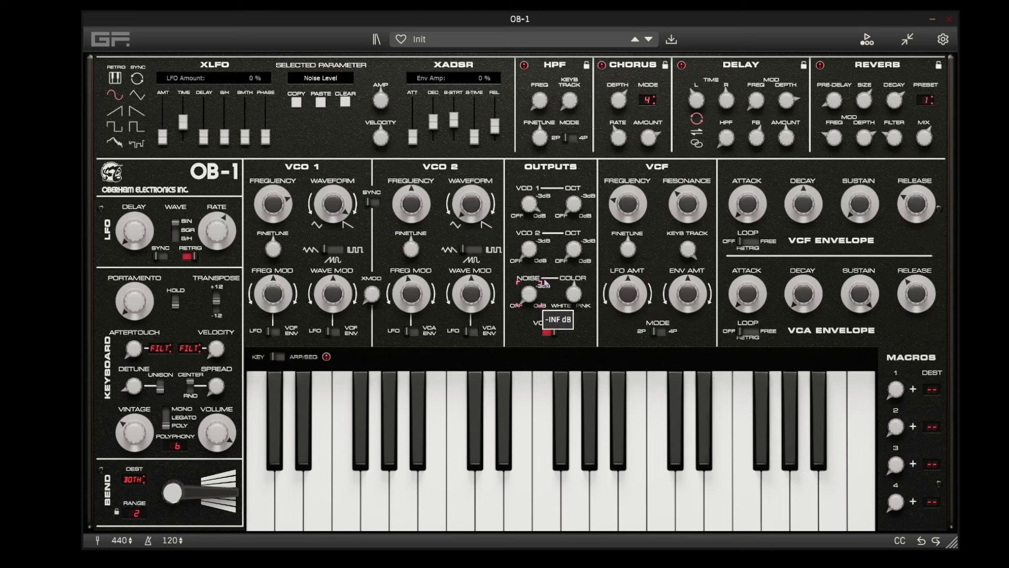
pyautogui.click(530, 247)
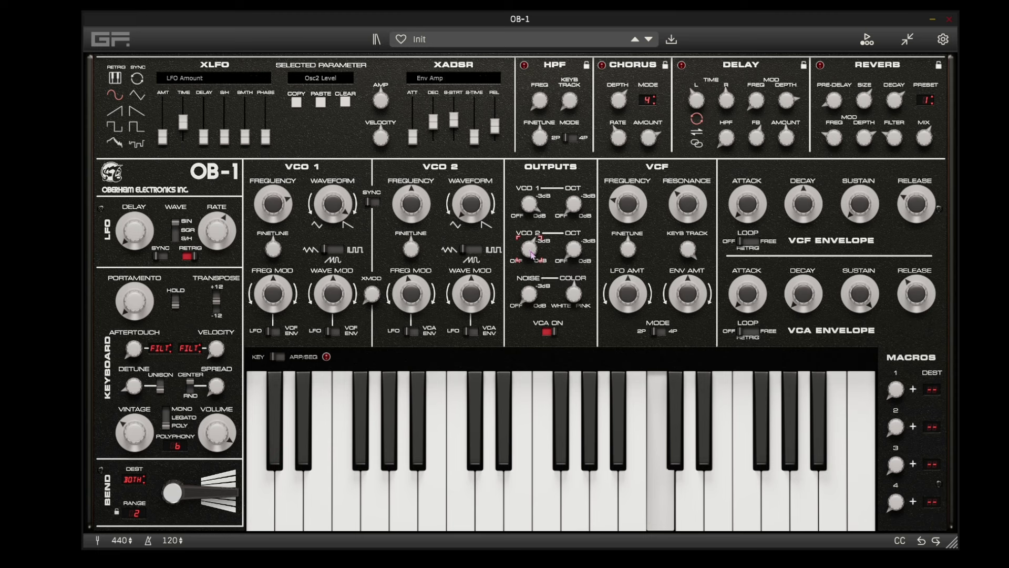
pyautogui.click(412, 296)
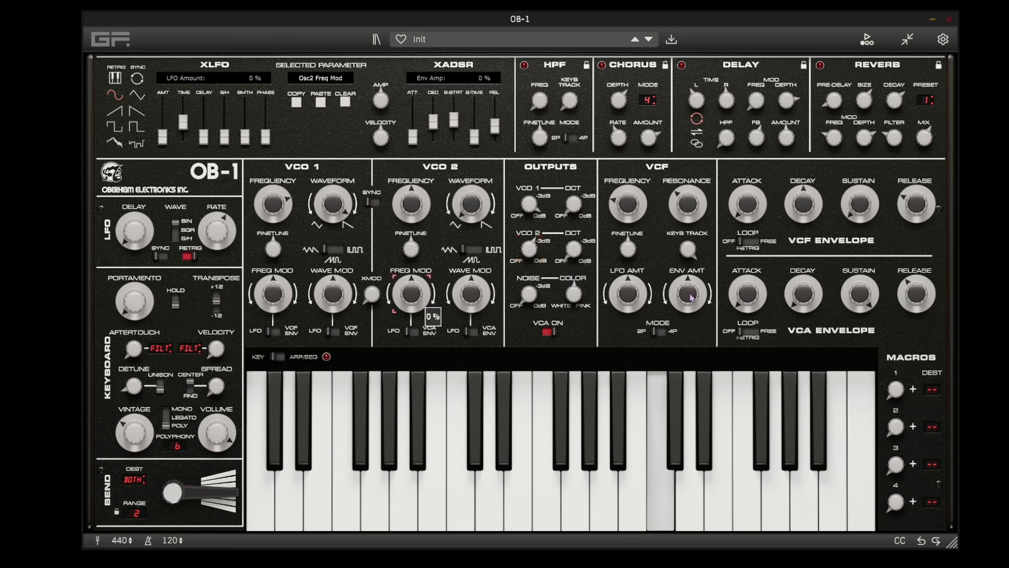
# - Adjust the VCF resonance and lower the VCF frequency to 63 Hz
pyautogui.click(696, 201)
pyautogui.click(640, 205)
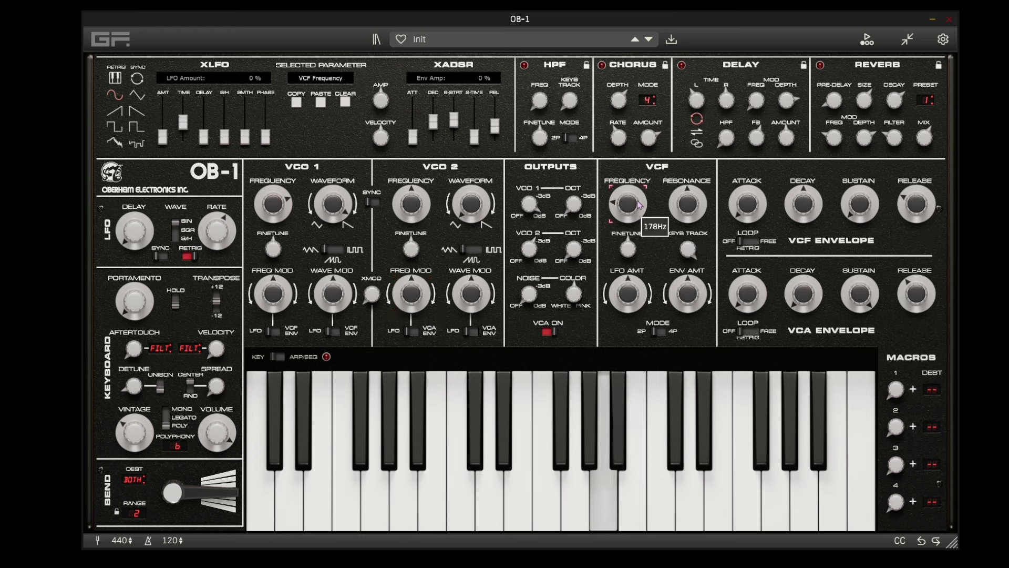
pyautogui.scroll(-5, 640, 205)
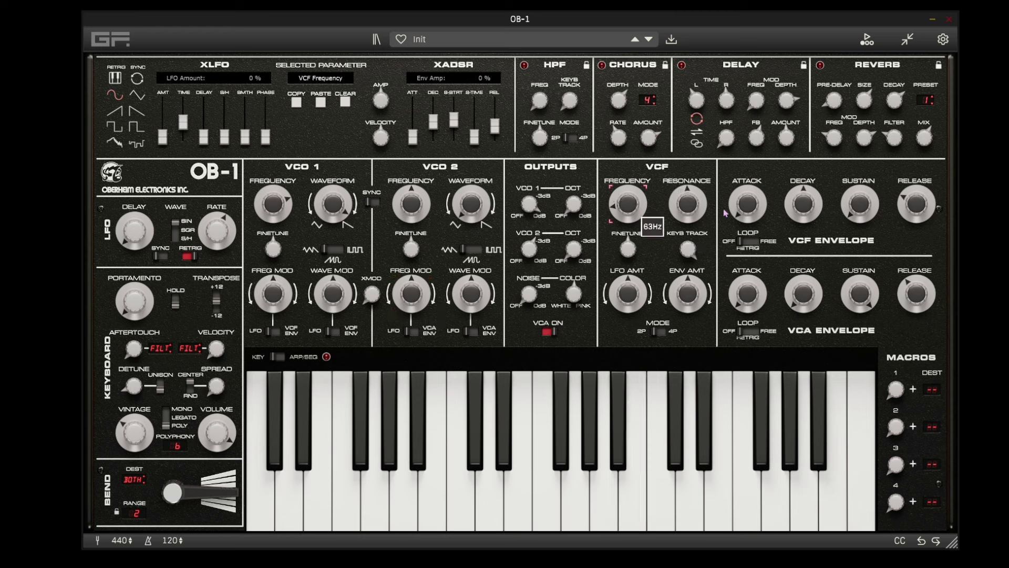
# - Set the VCF envelope's attack to 10 ms and adjust its decay
pyautogui.scroll(-5, 628, 205)
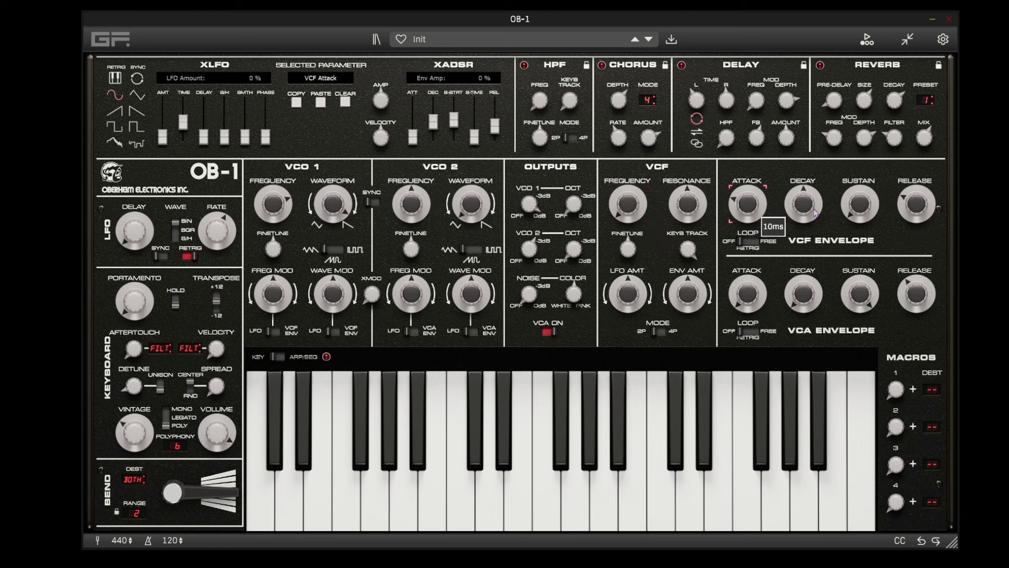
pyautogui.moveTo(804, 209)
pyautogui.moveTo(803, 209); pyautogui.dragTo(799, 179)
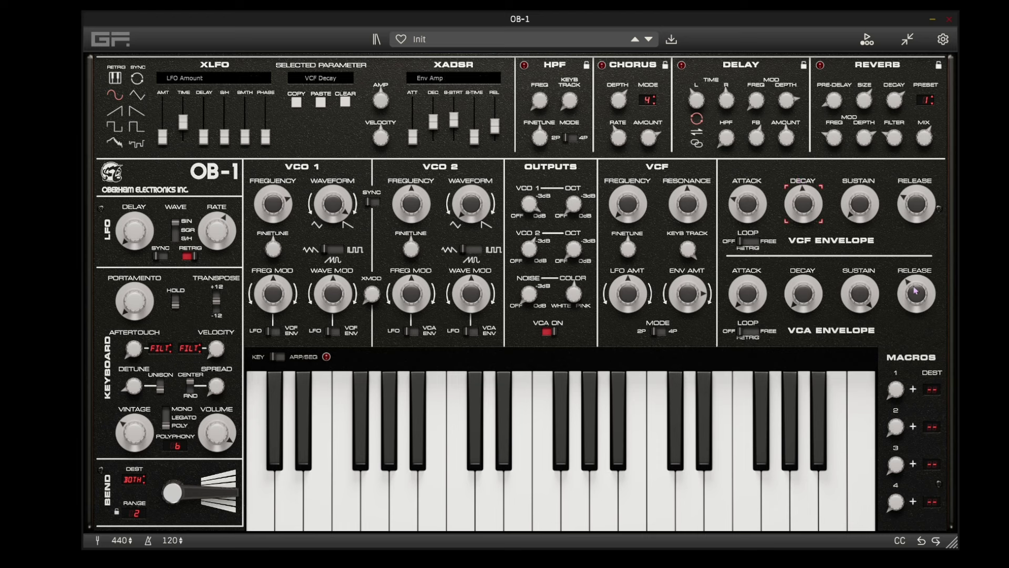
# - Shape the VCA envelope with a 1.5 s release, -INF dB sustain and 3.8 s decay
pyautogui.moveTo(911, 294); pyautogui.dragTo(915, 281)
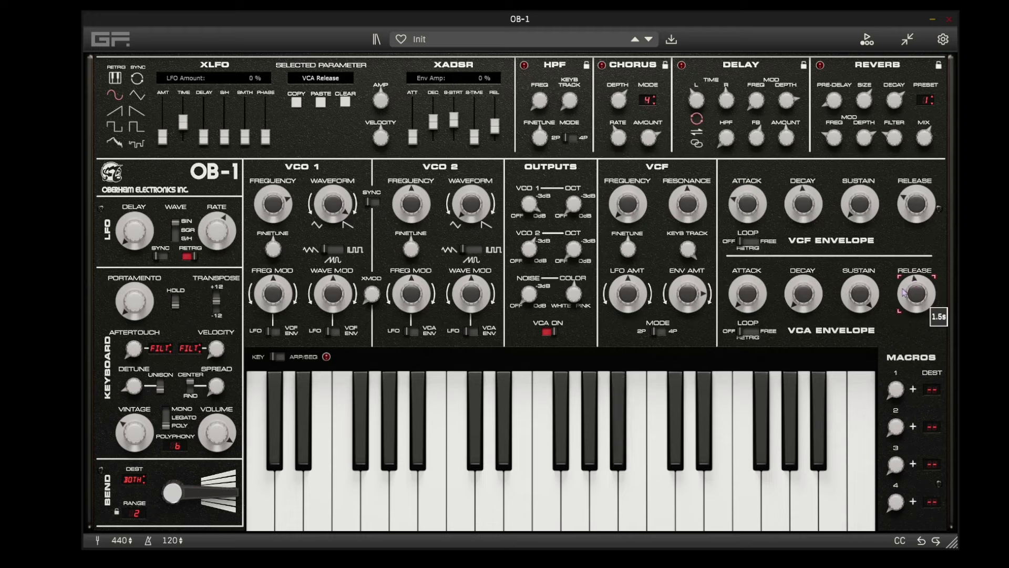
pyautogui.click(862, 289)
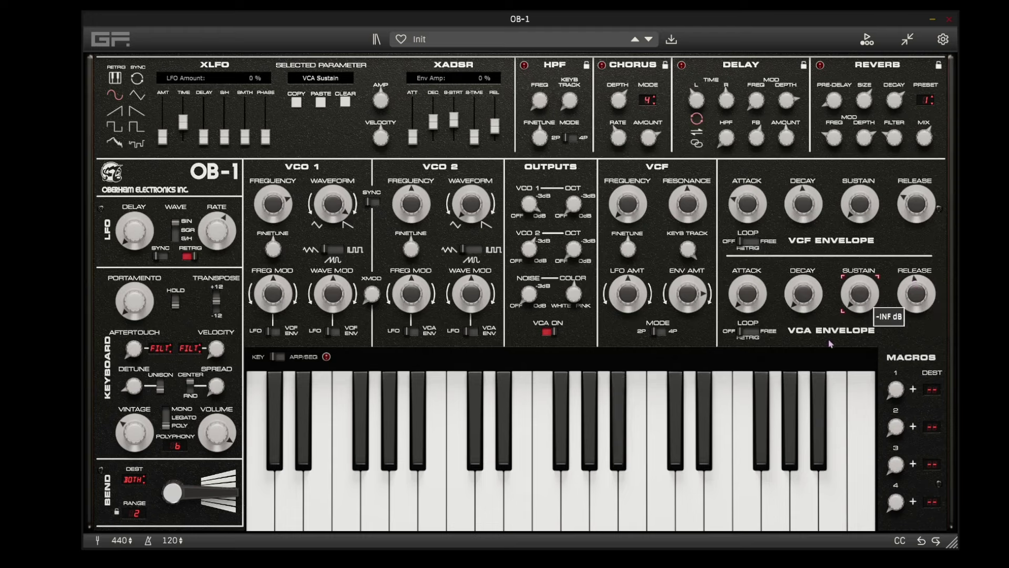
pyautogui.moveTo(803, 292); pyautogui.dragTo(812, 244)
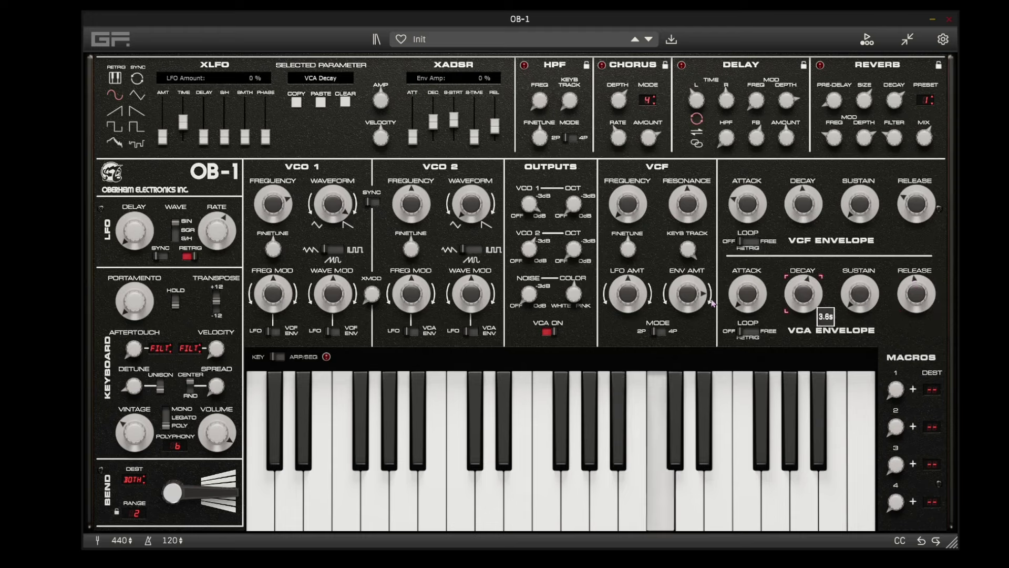
# - Set the VCF resonance to 79.05 % and its LFO amount to 45.71 %, and adjust the LFO rate
pyautogui.click(687, 204)
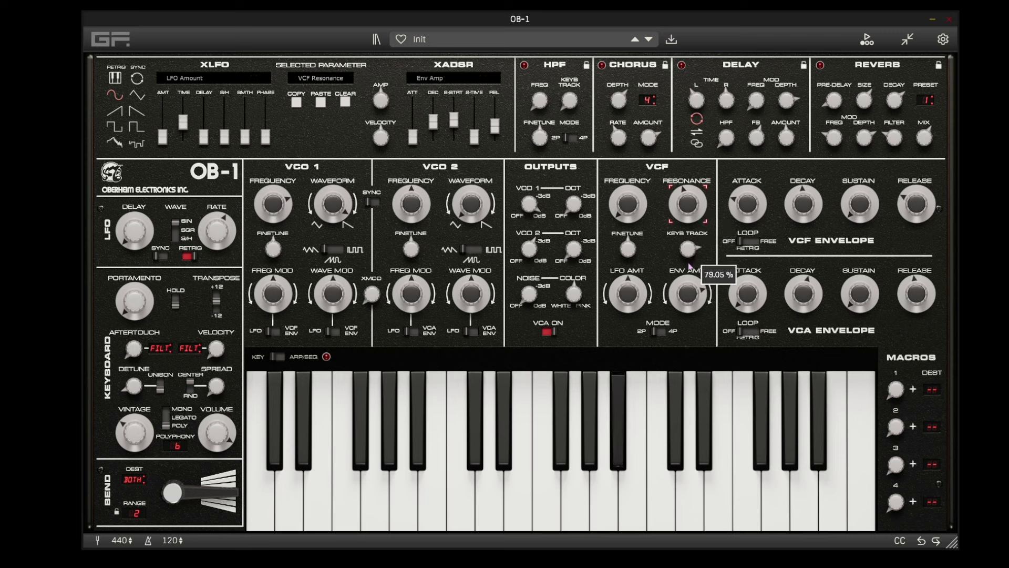
pyautogui.click(635, 295)
pyautogui.moveTo(635, 295); pyautogui.dragTo(634, 306)
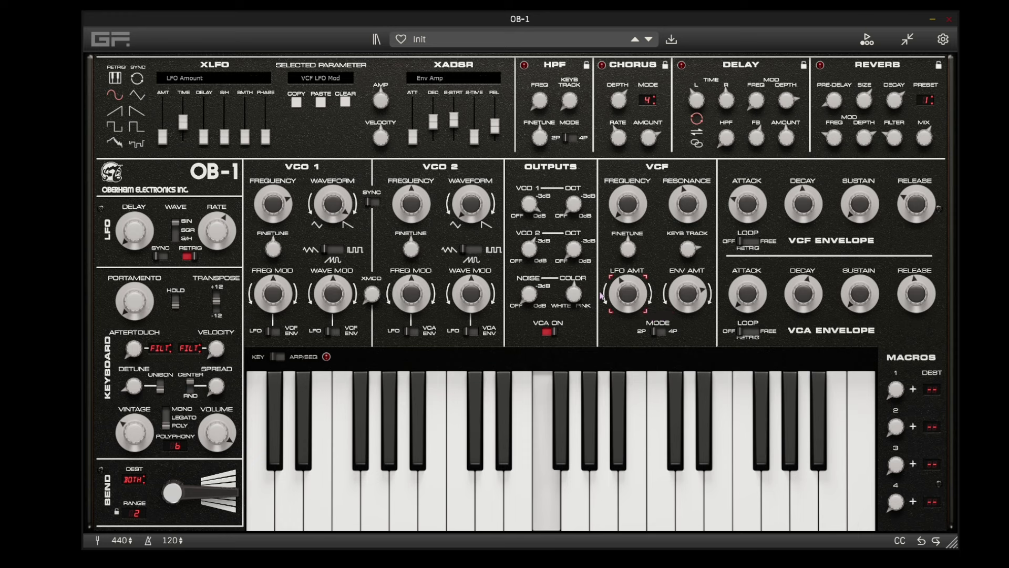
pyautogui.moveTo(627, 294)
pyautogui.moveTo(627, 293); pyautogui.dragTo(631, 252)
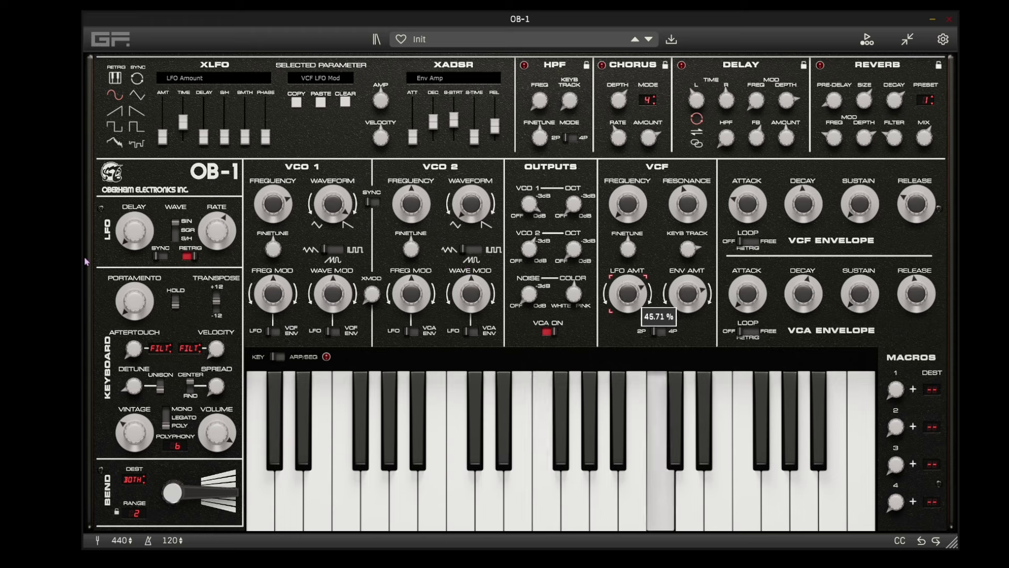
pyautogui.moveTo(211, 242); pyautogui.dragTo(197, 271)
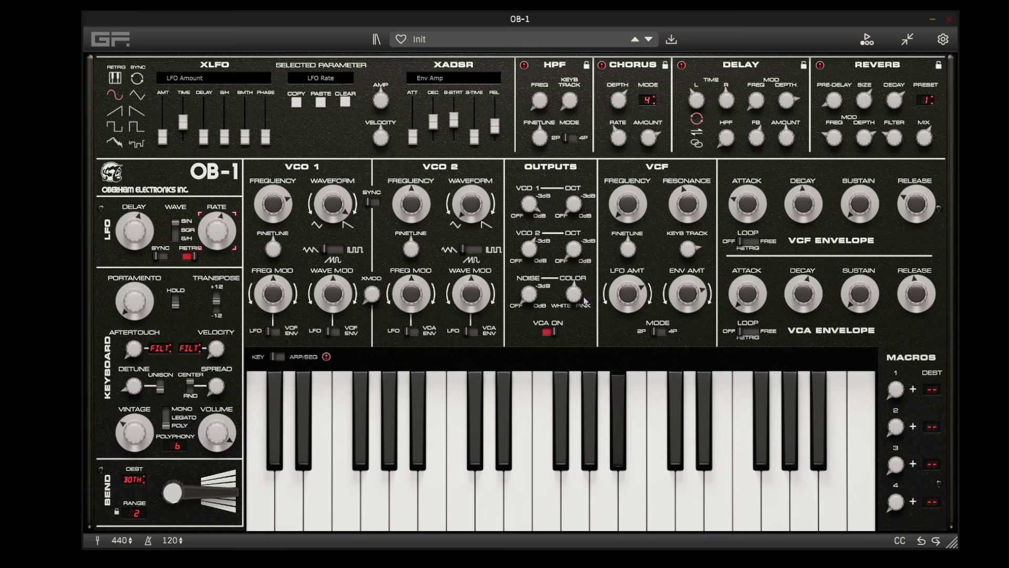
# - Raise the VCA sustain, set VCO 2's sub-octave level to -16.37 dB and adjust VCO 1's sub-octave level
pyautogui.click(864, 271)
pyautogui.moveTo(864, 271); pyautogui.dragTo(870, 251)
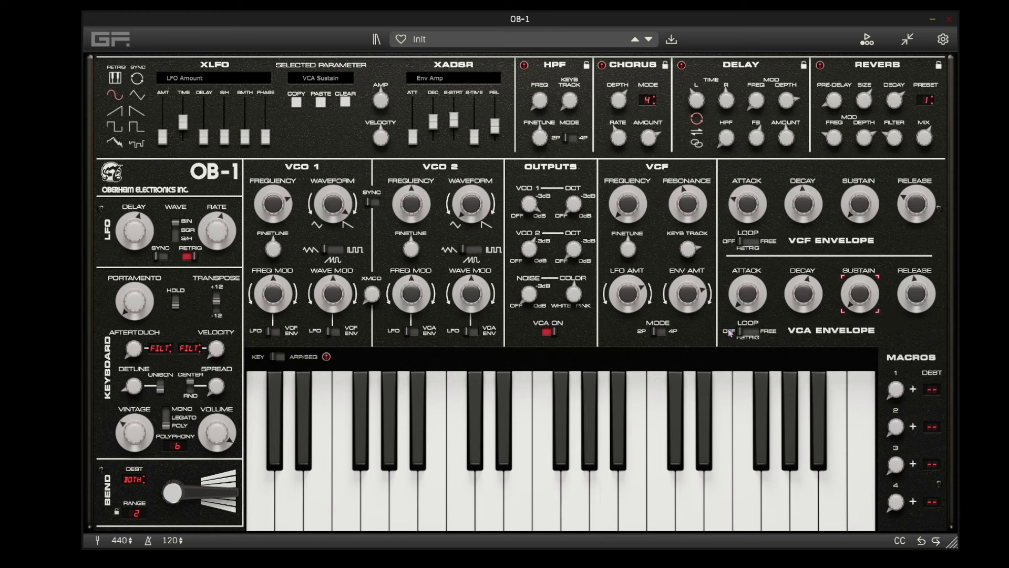
pyautogui.click(573, 248)
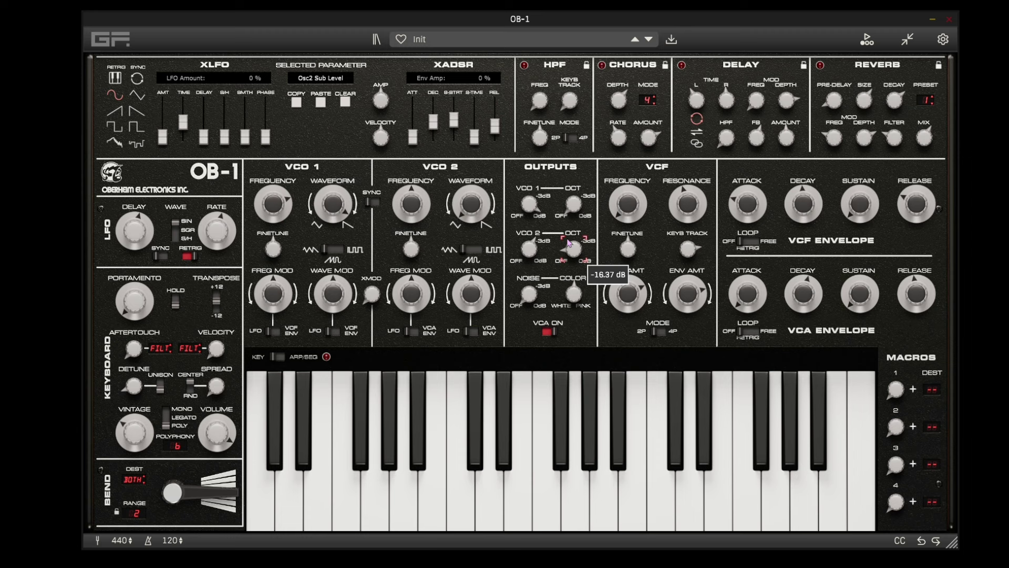
pyautogui.click(572, 204)
pyautogui.scroll(-1, 574, 184)
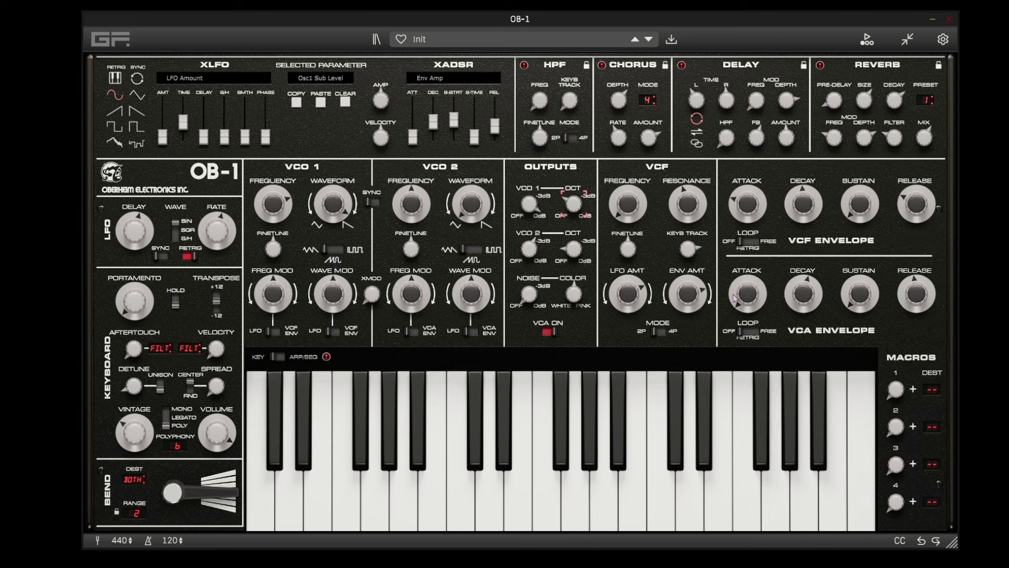
# - Set the VCF envelope amount to 67.3 % and readjust the VCA release and VCF LFO amount
pyautogui.click(695, 307)
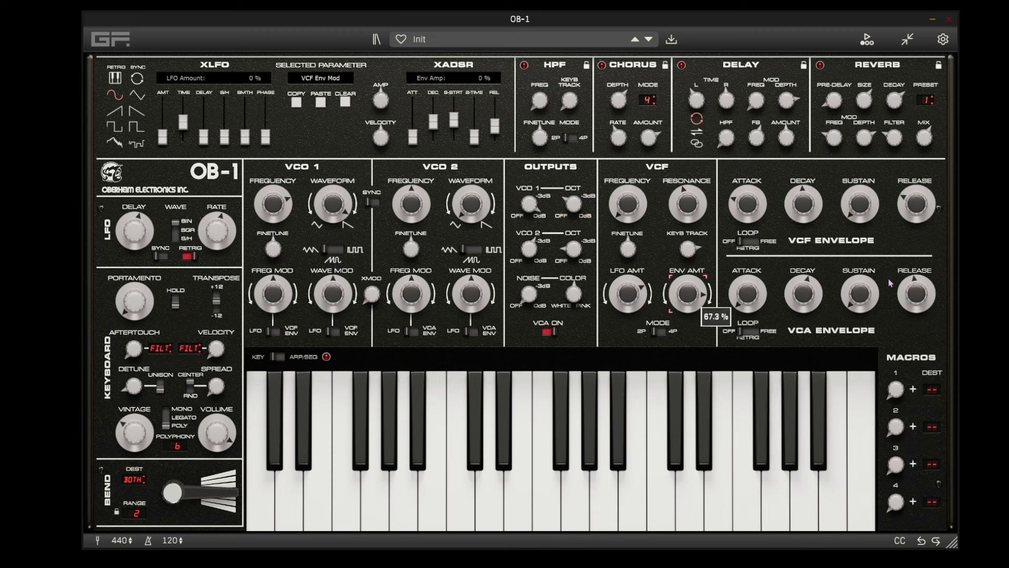
pyautogui.click(915, 292)
pyautogui.moveTo(915, 293); pyautogui.dragTo(916, 296)
pyautogui.click(627, 292)
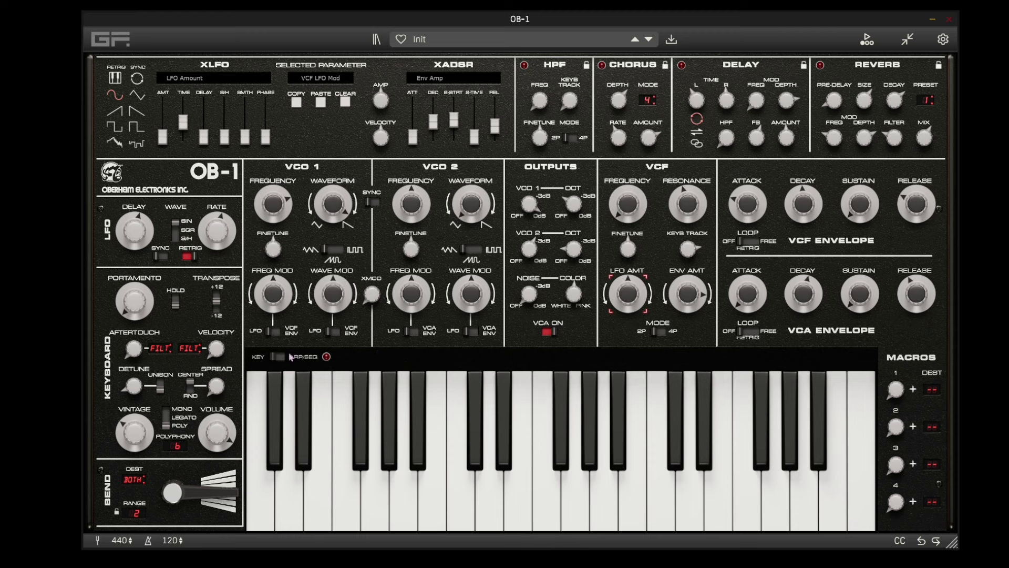
# - Show the arpeggiator/sequencer in place of the keyboard, enable it in ARP mode and set its rate to 1/8t
pyautogui.click(867, 42)
pyautogui.click(867, 42)
pyautogui.click(284, 358)
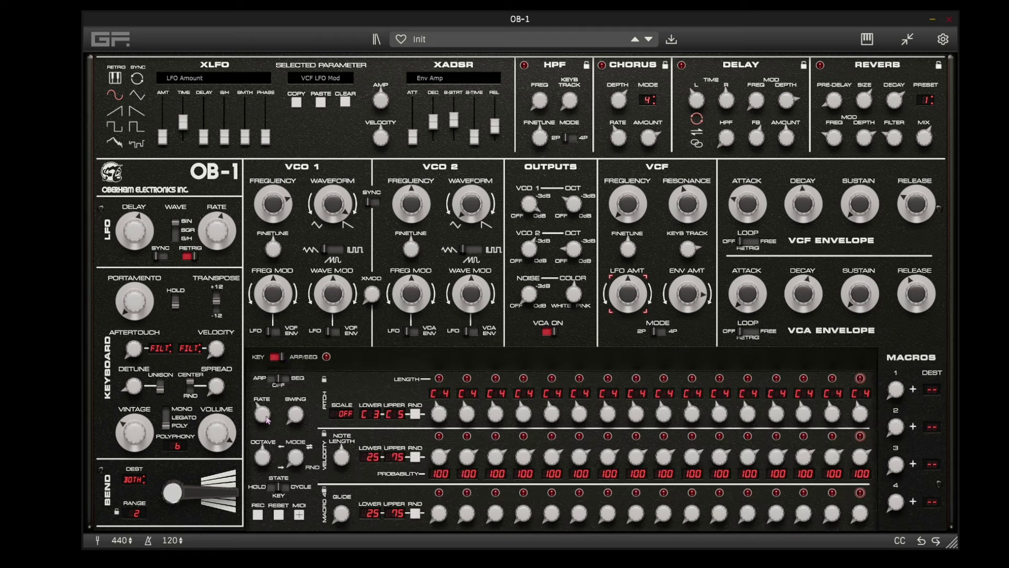
pyautogui.click(277, 380)
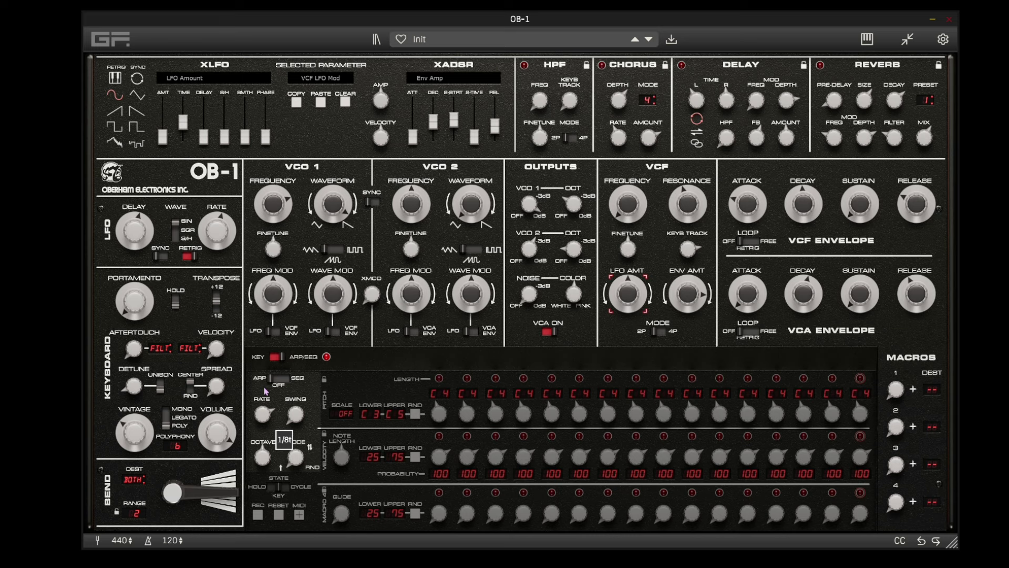
pyautogui.moveTo(266, 388); pyautogui.dragTo(266, 387)
# - Set the arpeggiator's mode to Up and its octave to 0 after trying +1, and raise the output volume
pyautogui.moveTo(262, 457)
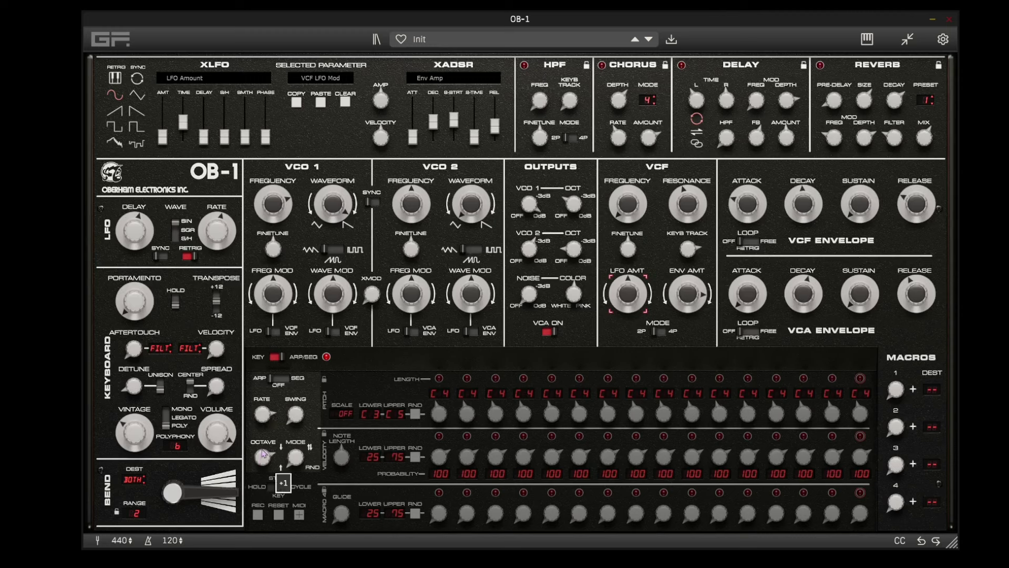
pyautogui.moveTo(262, 461); pyautogui.dragTo(266, 449)
pyautogui.click(211, 441)
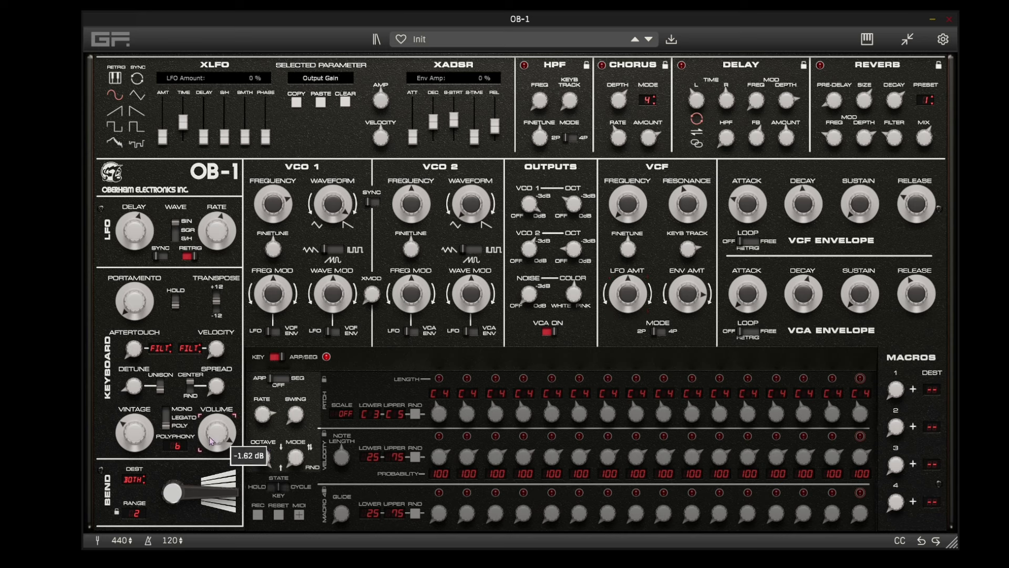
pyautogui.moveTo(211, 441); pyautogui.dragTo(212, 426)
pyautogui.moveTo(266, 458); pyautogui.dragTo(316, 542)
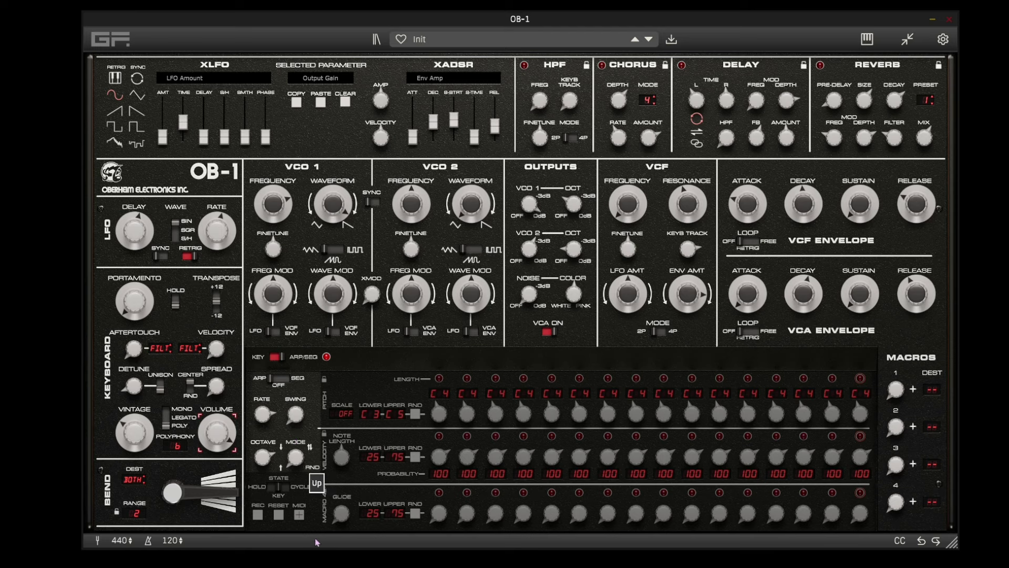
pyautogui.moveTo(261, 461)
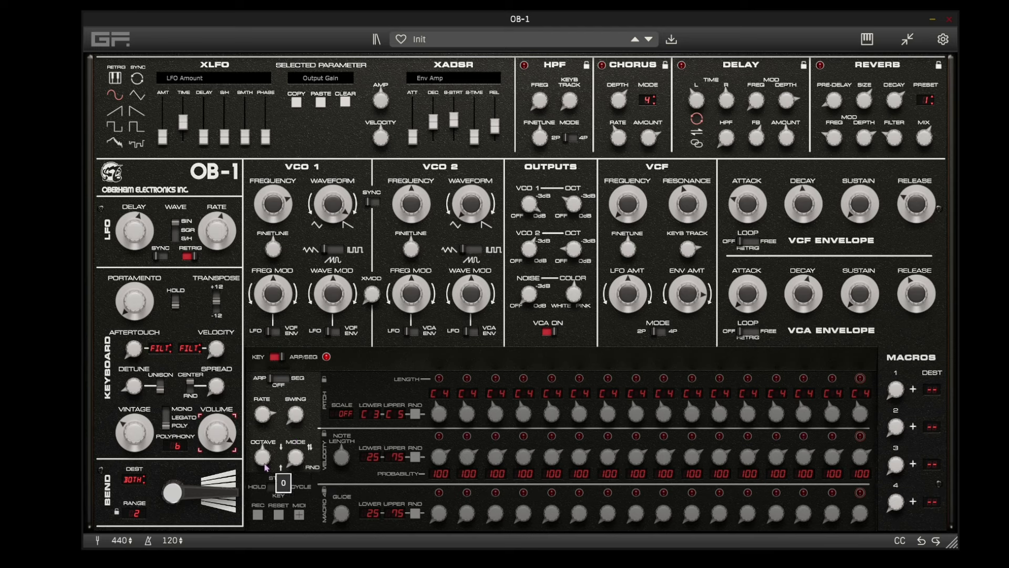
# - Switch to the sequencer, vary its step pitches with G4, D5, G2, G5 and C2 on steps 2 to 6, and limit the pitch row to five steps
pyautogui.click(287, 379)
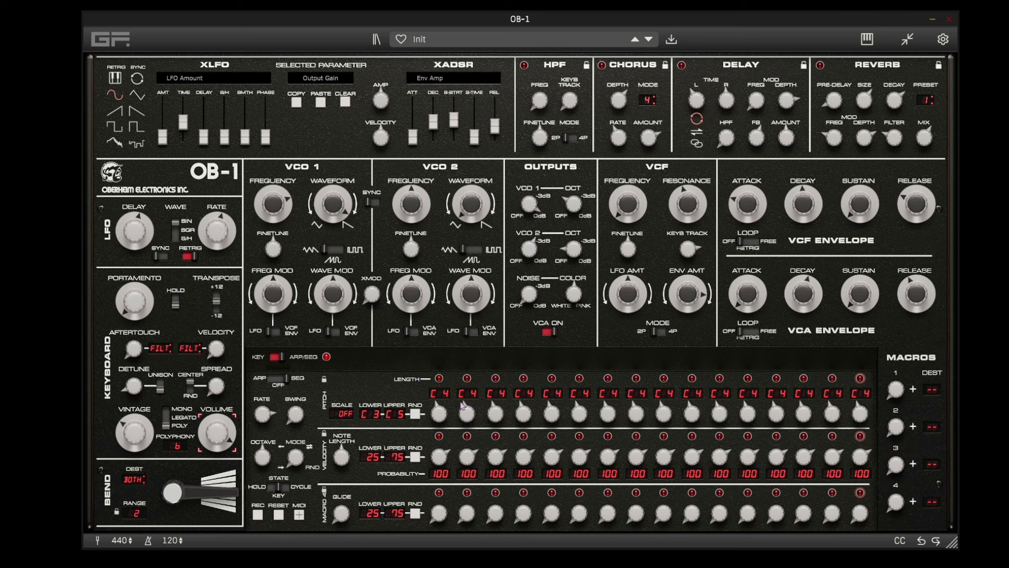
pyautogui.moveTo(465, 416); pyautogui.dragTo(581, 418)
pyautogui.moveTo(686, 417); pyautogui.dragTo(842, 399)
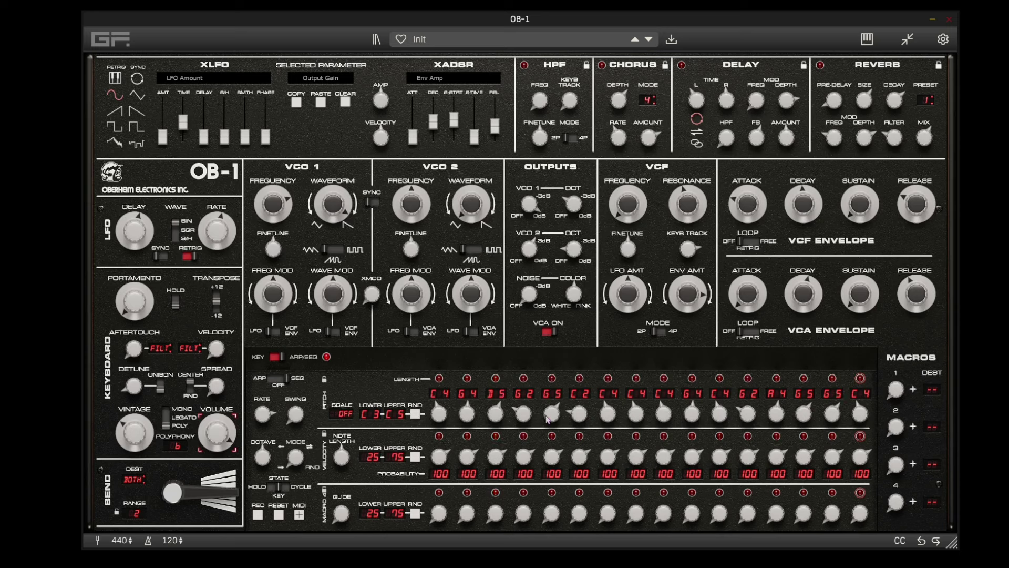
pyautogui.click(553, 379)
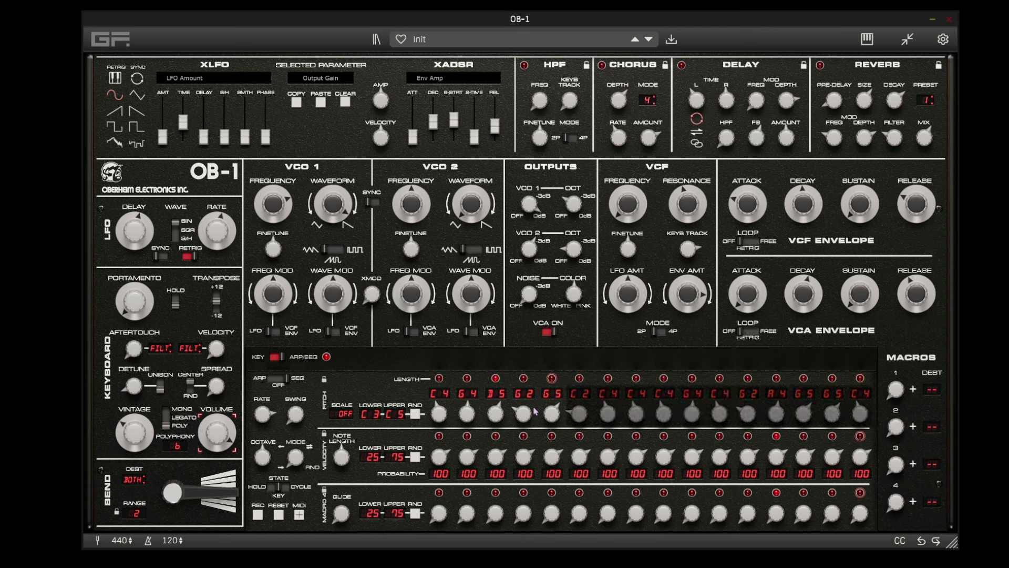
# - Vary the sequencer's step velocities and adjust the note length, trying 77.3 %
pyautogui.moveTo(495, 456); pyautogui.dragTo(511, 478)
pyautogui.moveTo(340, 454)
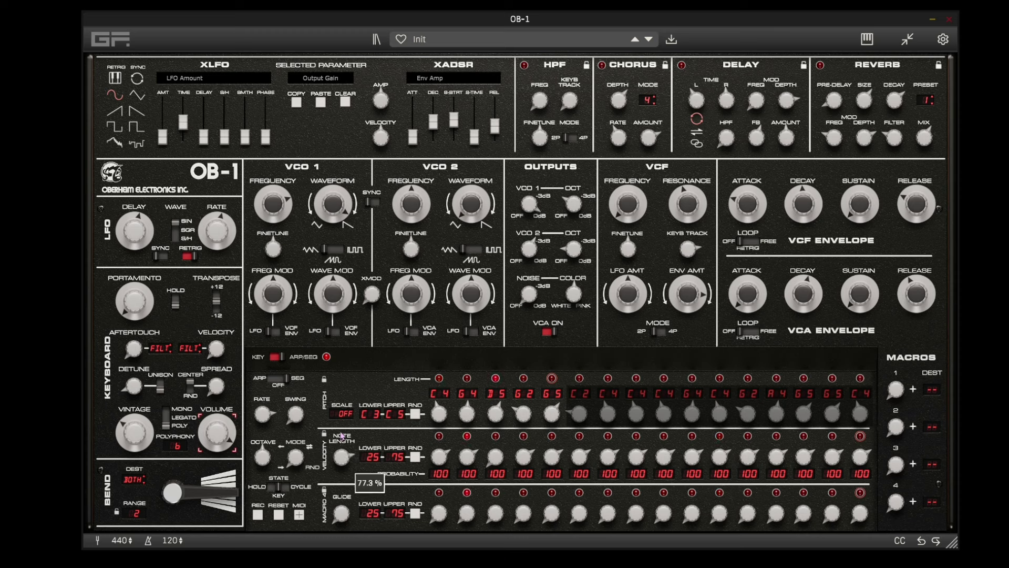
pyautogui.moveTo(341, 455); pyautogui.dragTo(350, 505)
# - Set the sequencer's pitch row length to 11 steps and the velocity row length to six steps
pyautogui.click(636, 378)
pyautogui.click(719, 378)
pyautogui.click(579, 436)
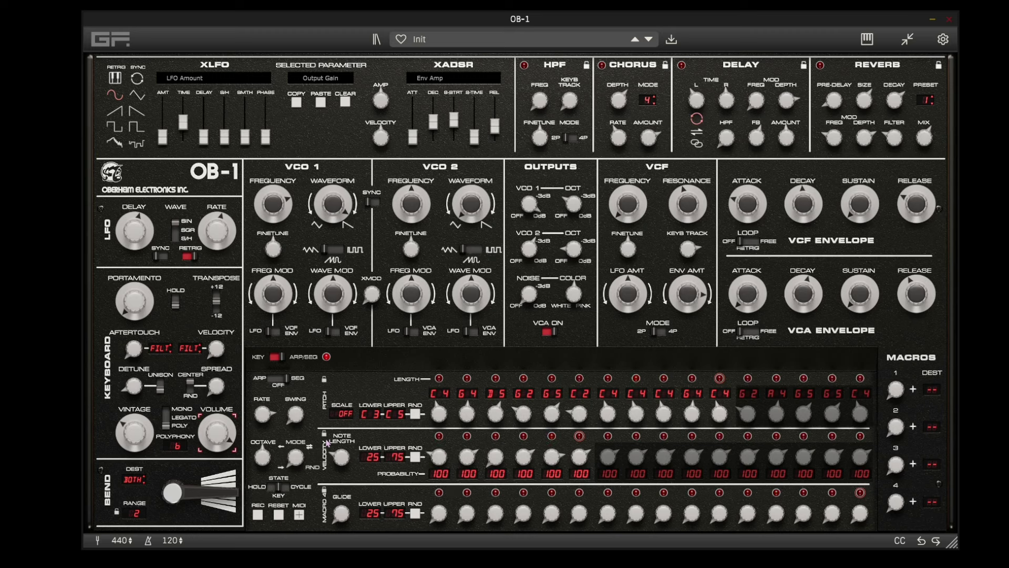
# - Set the sequencer's step 2 pitch to C9, adjust the note length and step velocities, and extend the velocity row to 16 steps
pyautogui.moveTo(339, 452)
pyautogui.moveTo(340, 452); pyautogui.dragTo(377, 455)
pyautogui.moveTo(467, 414); pyautogui.dragTo(468, 399)
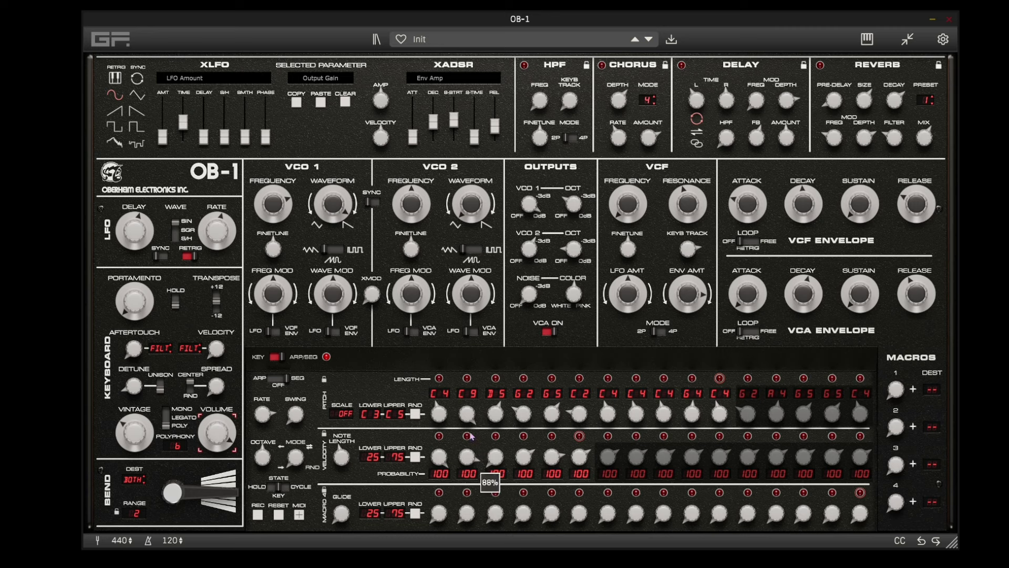
pyautogui.moveTo(527, 450)
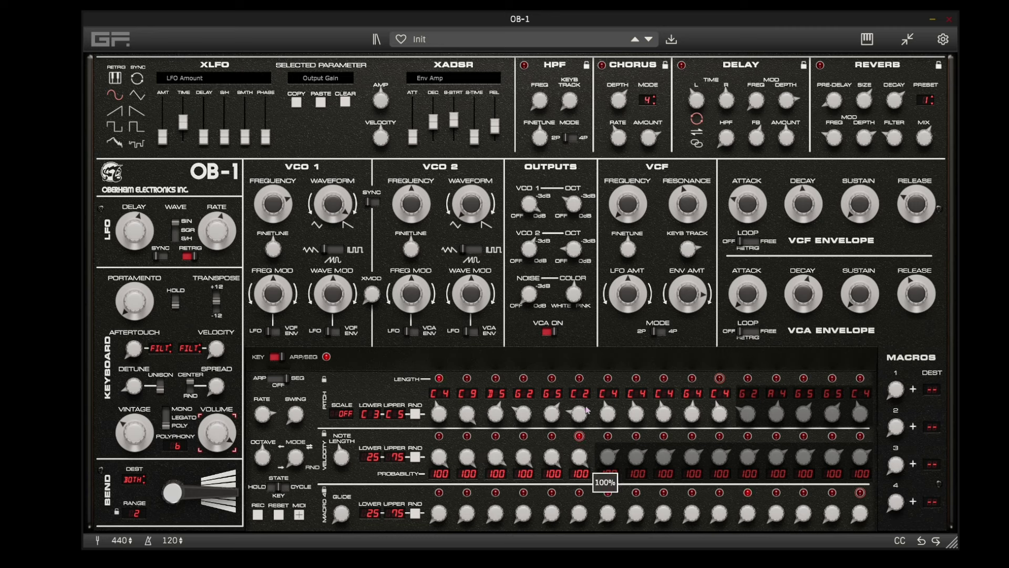
pyautogui.click(860, 437)
pyautogui.moveTo(612, 448)
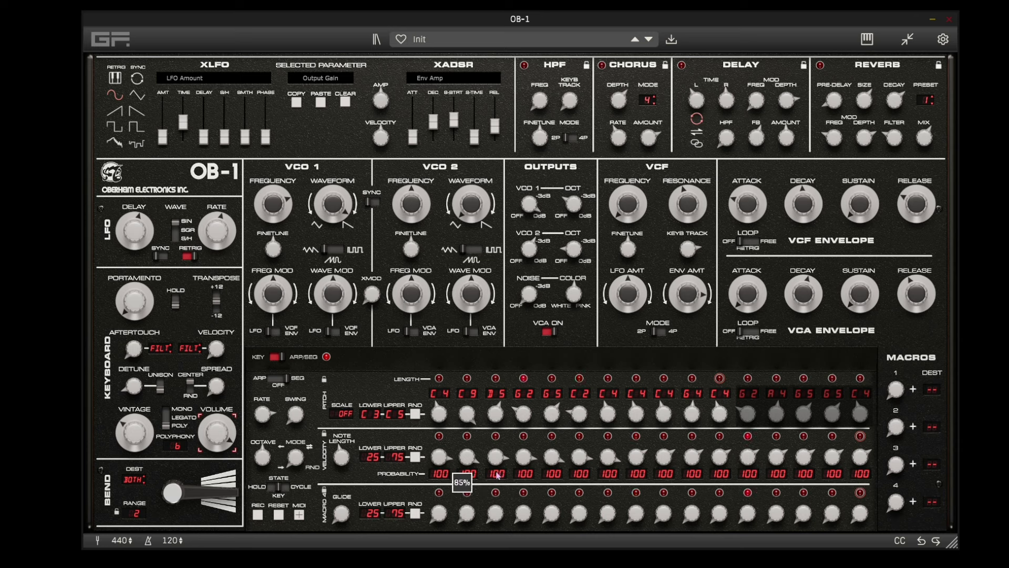
# - Lower the probability of several sequencer steps, with 73 on step 1, 26 on step 3, 42 on step 5 and 65 on step 7
pyautogui.moveTo(497, 475); pyautogui.dragTo(506, 526)
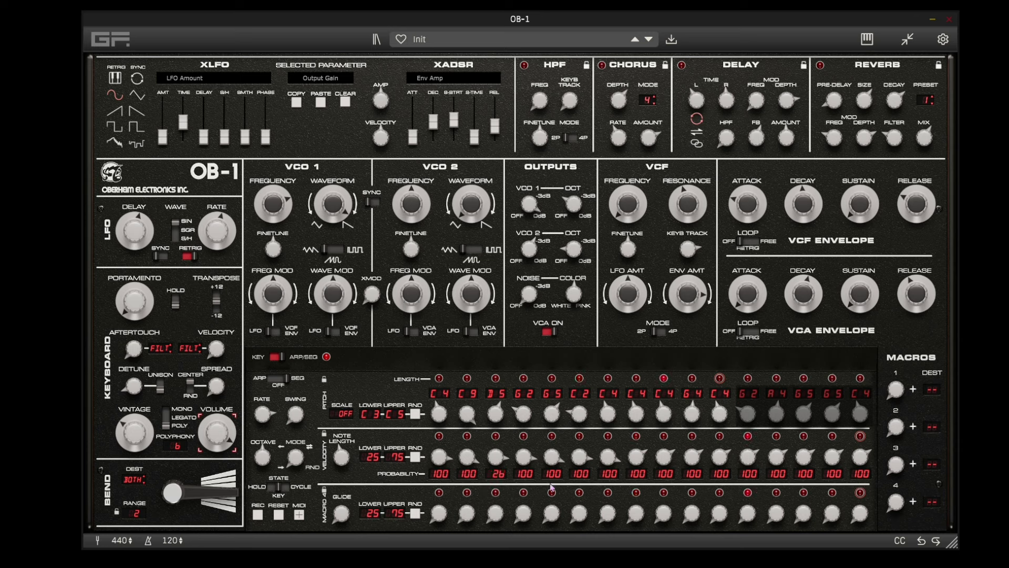
pyautogui.moveTo(552, 476); pyautogui.dragTo(558, 514)
pyautogui.moveTo(609, 478); pyautogui.dragTo(671, 494)
pyautogui.moveTo(725, 476); pyautogui.dragTo(729, 494)
pyautogui.moveTo(426, 470); pyautogui.dragTo(448, 493)
pyautogui.moveTo(782, 478); pyautogui.dragTo(828, 482)
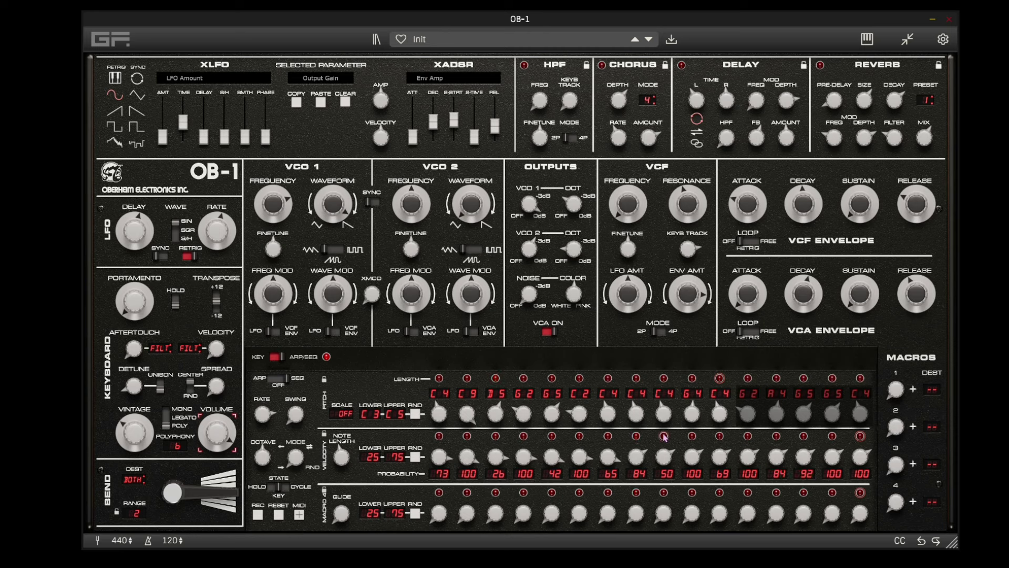
# - Set the sequencer's pitch scale to G Melodic after trying E Melodic
pyautogui.click(276, 490)
pyautogui.click(280, 492)
pyautogui.click(345, 415)
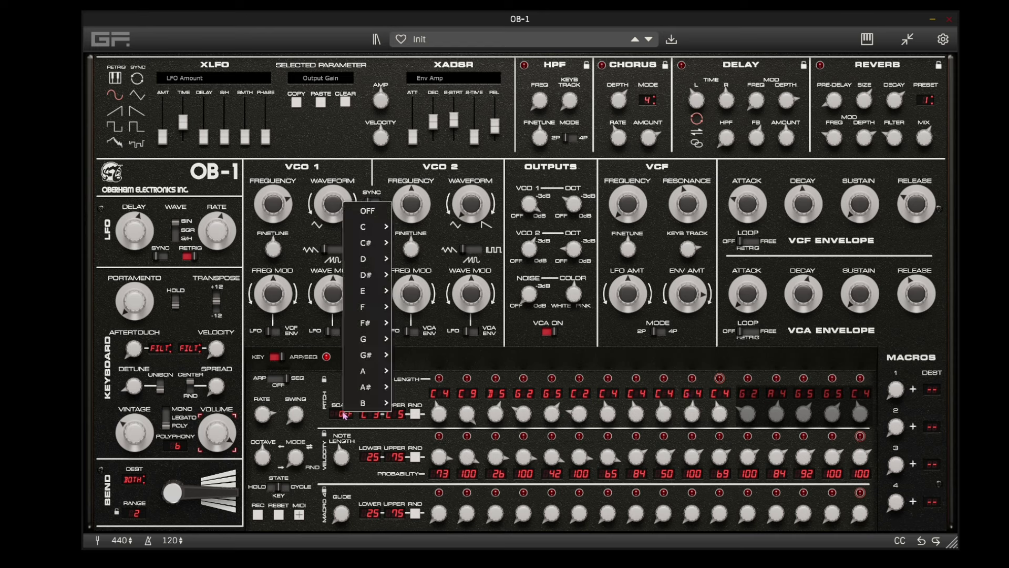
pyautogui.moveTo(373, 291)
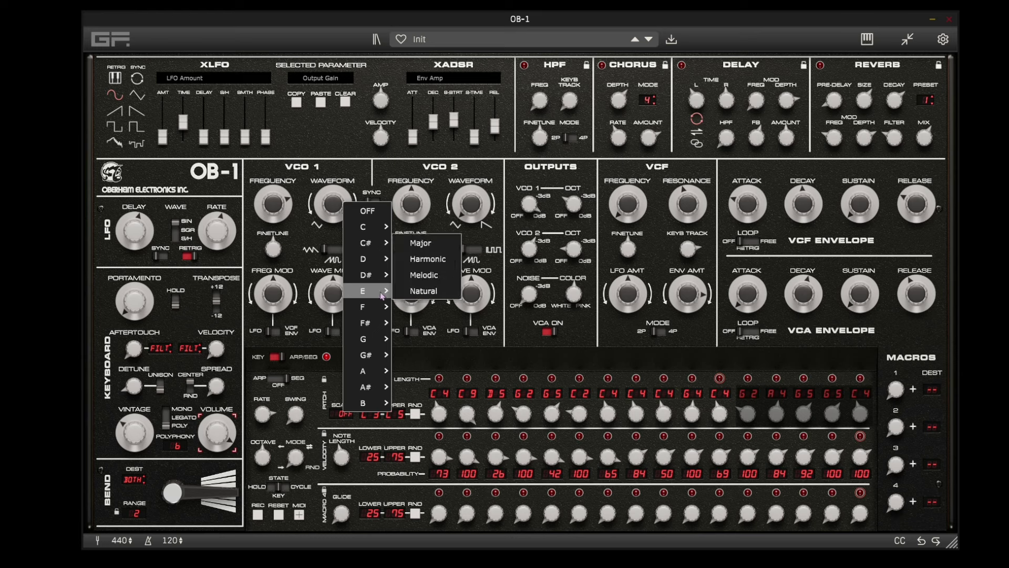
pyautogui.click(418, 278)
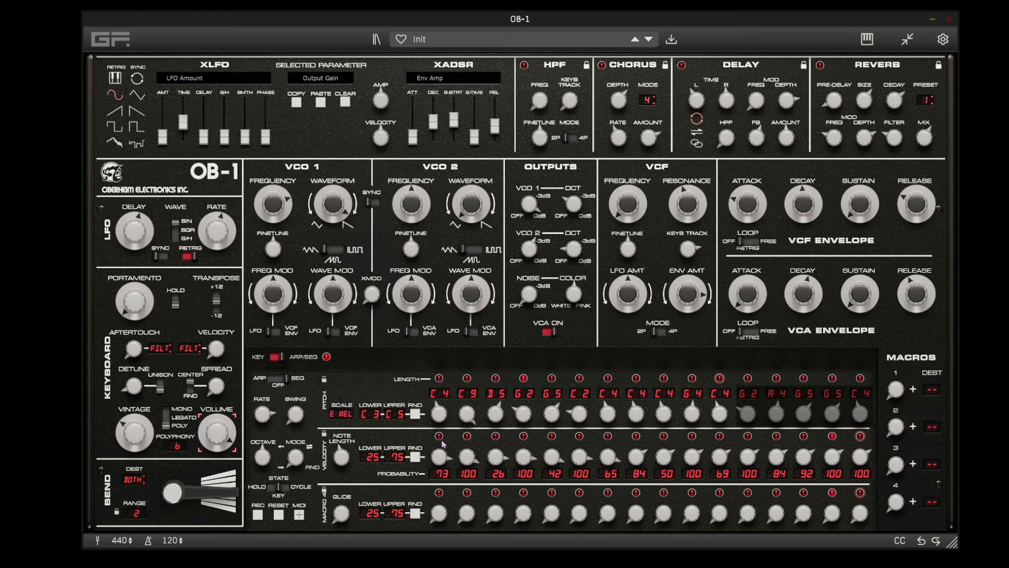
pyautogui.click(342, 415)
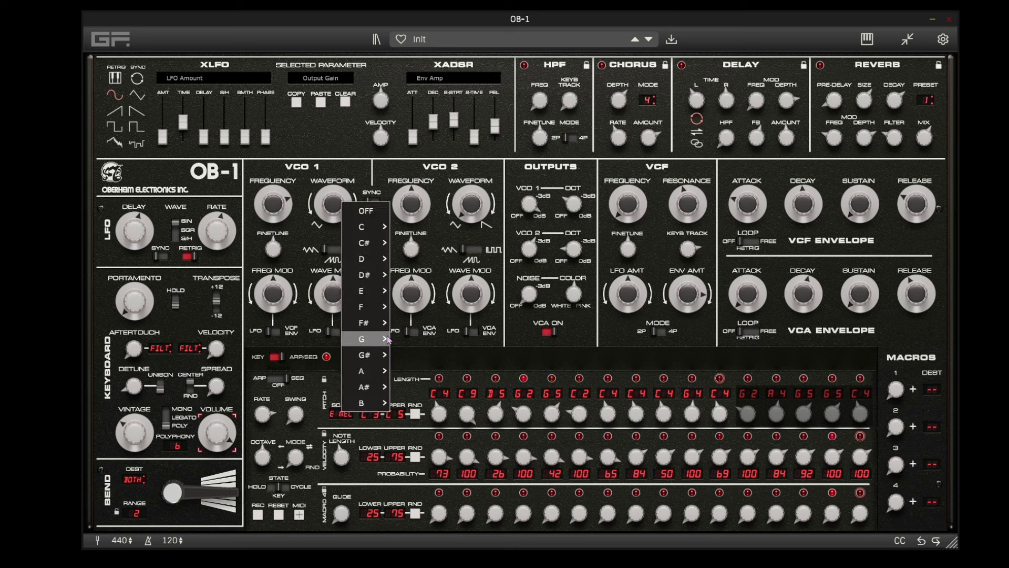
pyautogui.moveTo(371, 338)
pyautogui.click(426, 324)
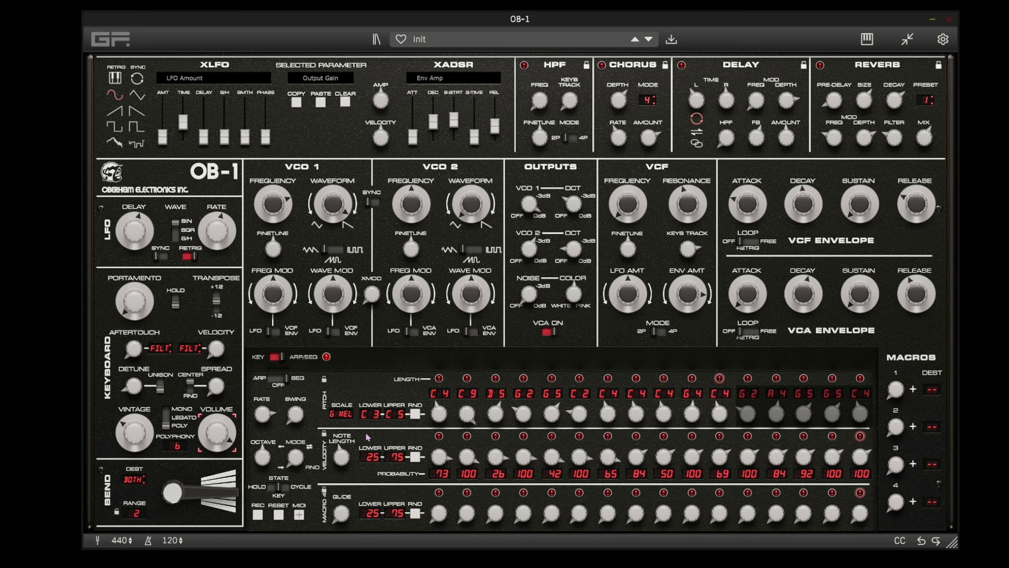
# - Record a new note sequence over the full 16-step pitch row, stop recording and increase the note length
pyautogui.click(258, 515)
pyautogui.click(860, 378)
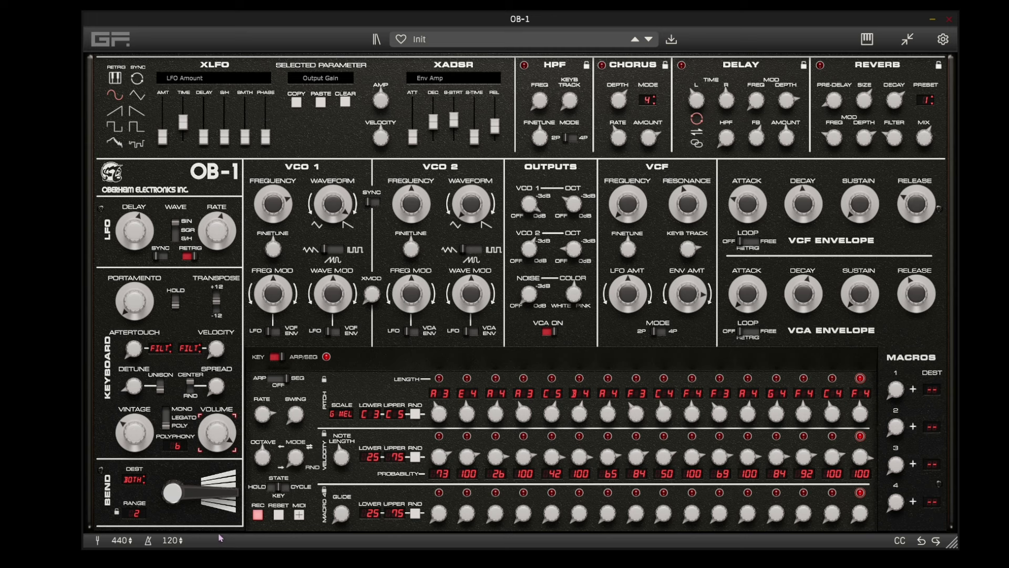
pyautogui.click(257, 515)
pyautogui.moveTo(351, 449)
pyautogui.moveTo(351, 449); pyautogui.dragTo(351, 437)
# - Adjust the VCF frequency and resonance, and shape the VCF envelope with a decay of 151 ms
pyautogui.moveTo(626, 200); pyautogui.dragTo(629, 185)
pyautogui.moveTo(678, 209); pyautogui.dragTo(680, 196)
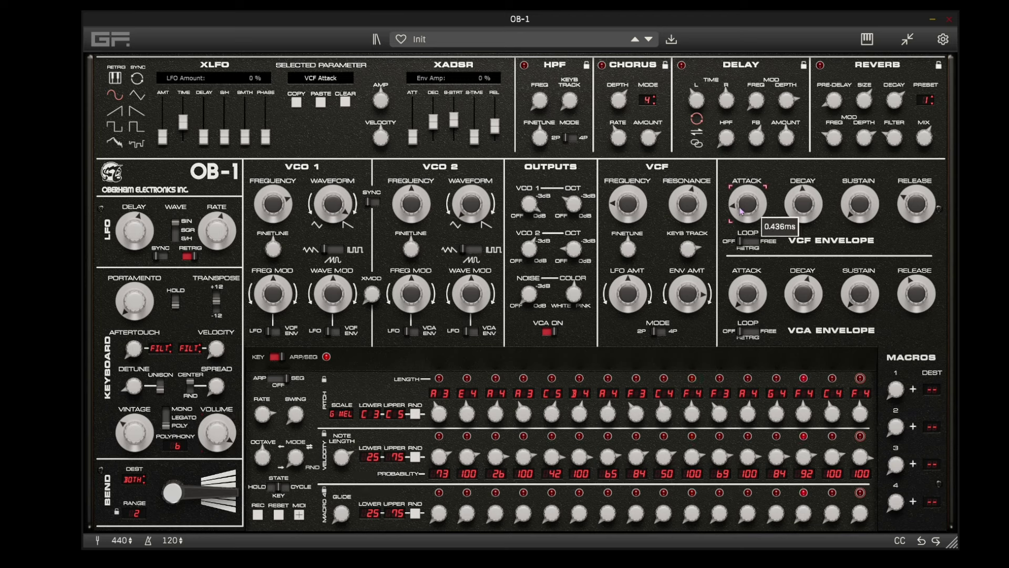
pyautogui.moveTo(803, 211); pyautogui.dragTo(808, 235)
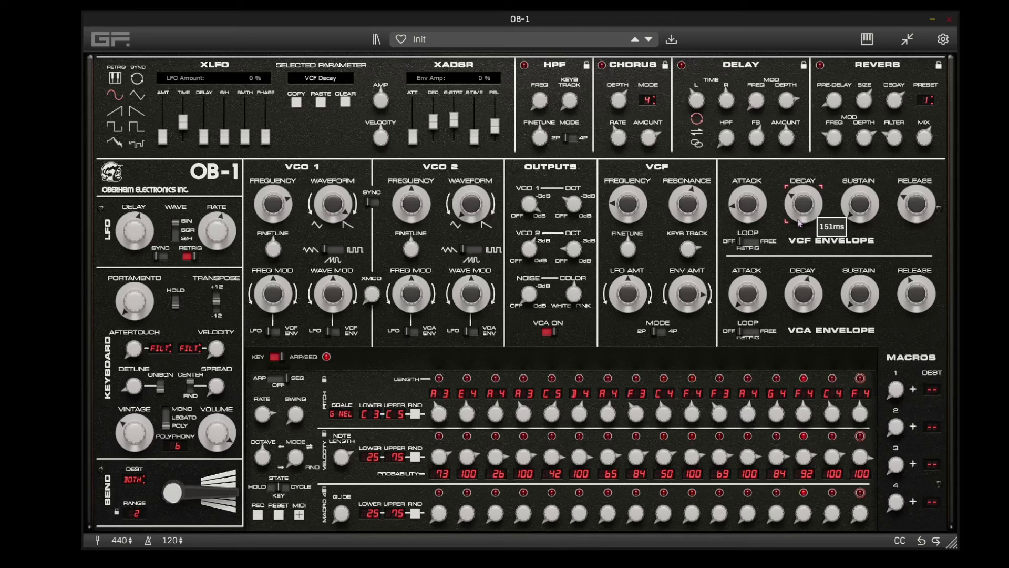
pyautogui.click(920, 206)
pyautogui.click(871, 210)
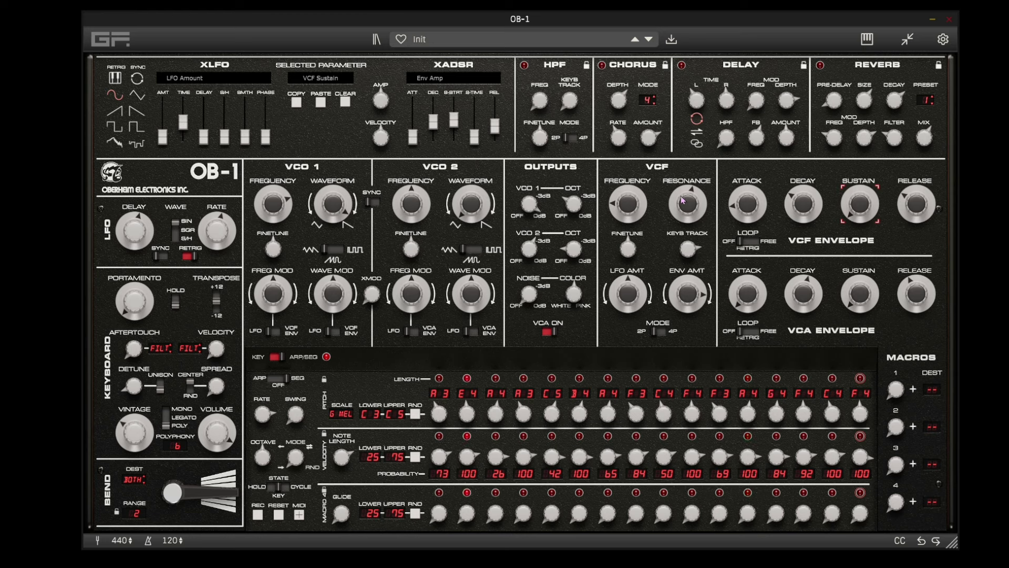
pyautogui.moveTo(685, 204); pyautogui.dragTo(631, 204)
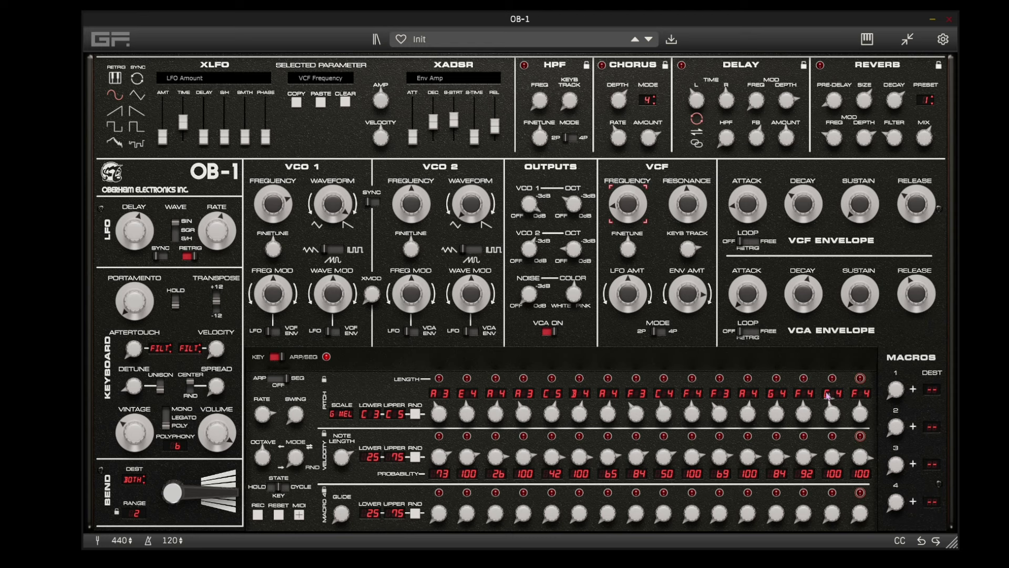
# - Assign the VCF frequency as macro 4's destination and vary the macro's sequencer row, including steps 4, 8, 11 and 13
pyautogui.click(630, 205)
pyautogui.moveTo(628, 205)
pyautogui.mouseDown()
pyautogui.moveTo(629, 235)
pyautogui.moveTo(632, 200)
pyautogui.mouseUp()
pyautogui.moveTo(524, 513); pyautogui.dragTo(526, 485)
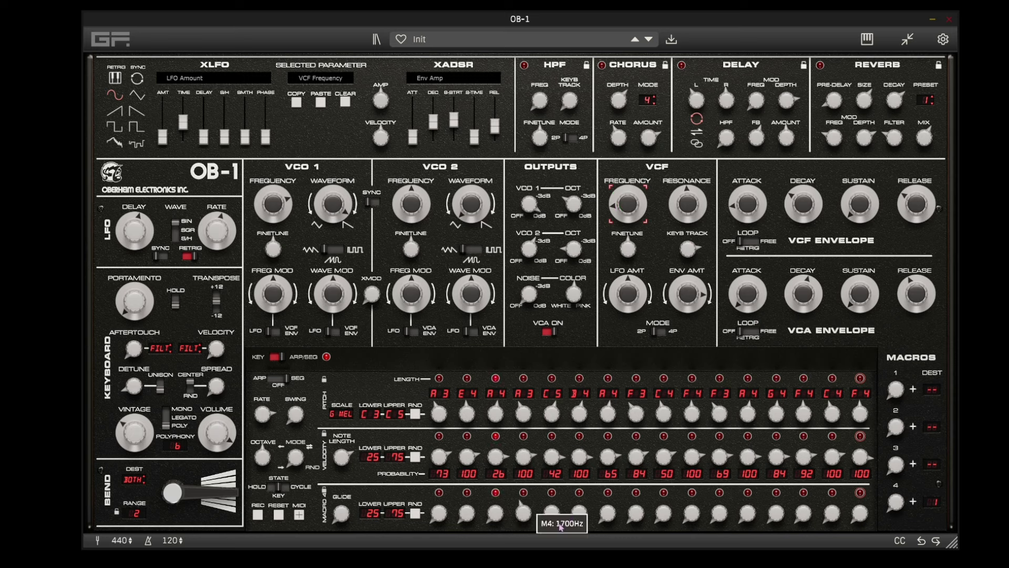
pyautogui.moveTo(639, 515); pyautogui.dragTo(721, 497)
pyautogui.moveTo(778, 515); pyautogui.dragTo(790, 464)
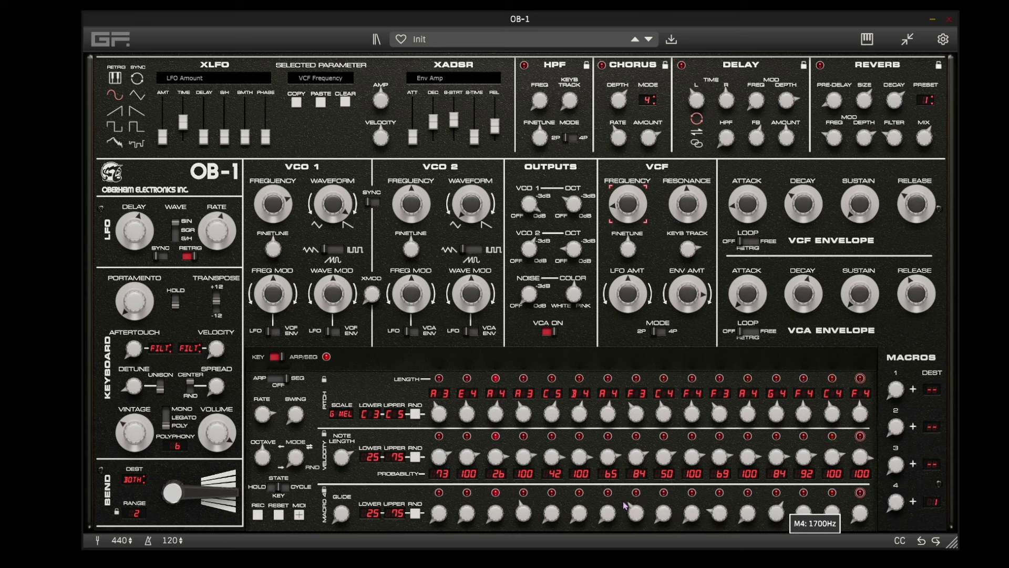
pyautogui.moveTo(458, 517); pyautogui.dragTo(469, 488)
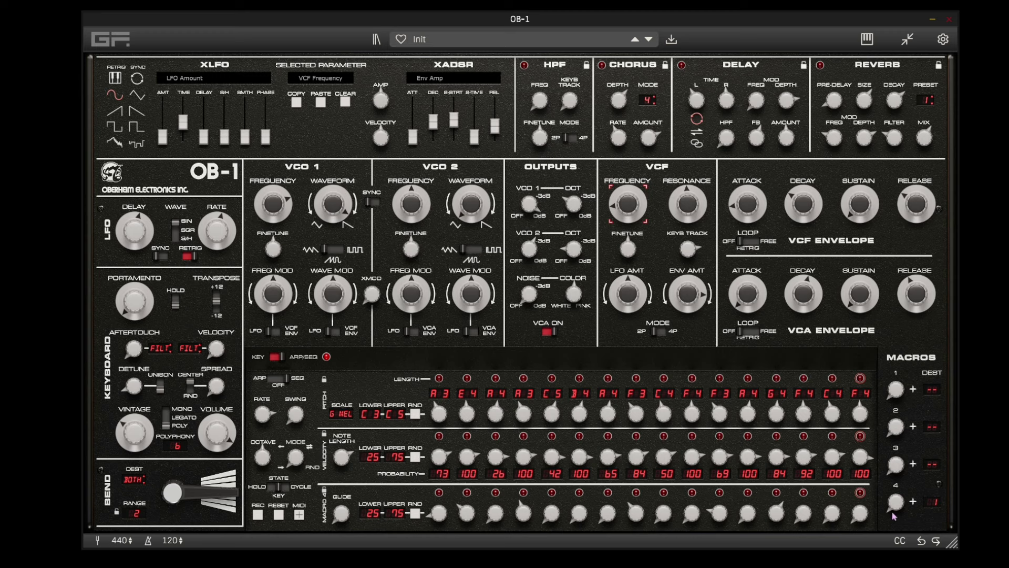
# - Look over the MIDI CC assignment view of the controls and leave it
pyautogui.moveTo(894, 516)
pyautogui.mouseDown()
pyautogui.moveTo(905, 435)
pyautogui.moveTo(902, 520)
pyautogui.mouseUp()
pyautogui.click(901, 541)
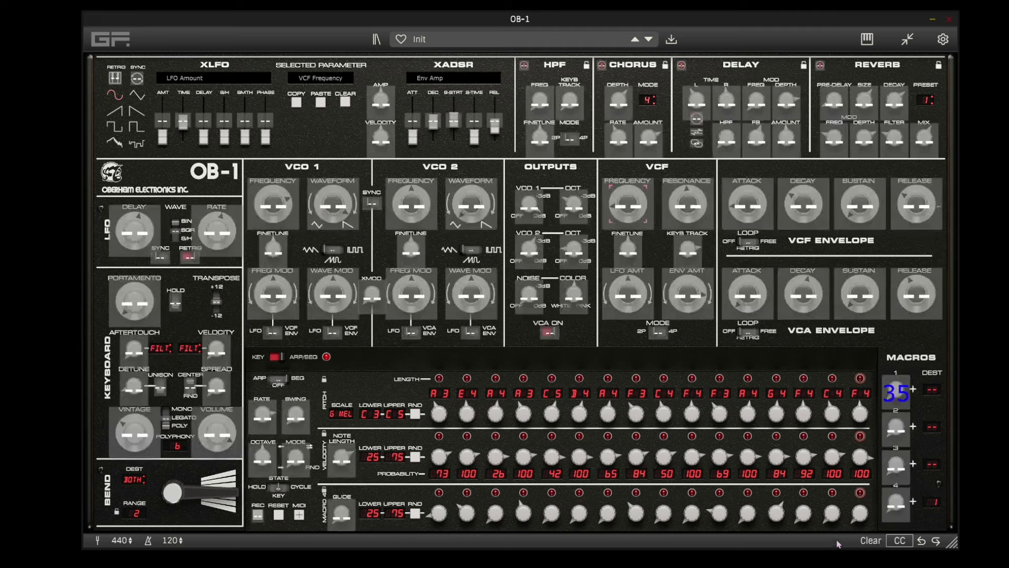
pyautogui.click(901, 541)
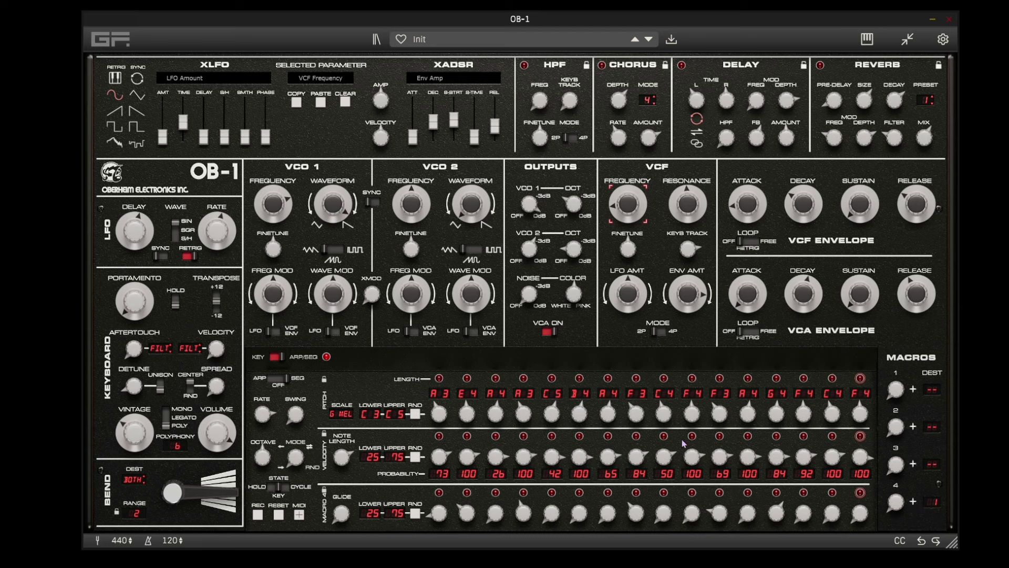
# - Set VCO 1's waveform to 43.49/56.51 % and VCO 2's wave mod to -10.18 %, and adjust VCO 1's output
pyautogui.moveTo(333, 205); pyautogui.dragTo(379, 226)
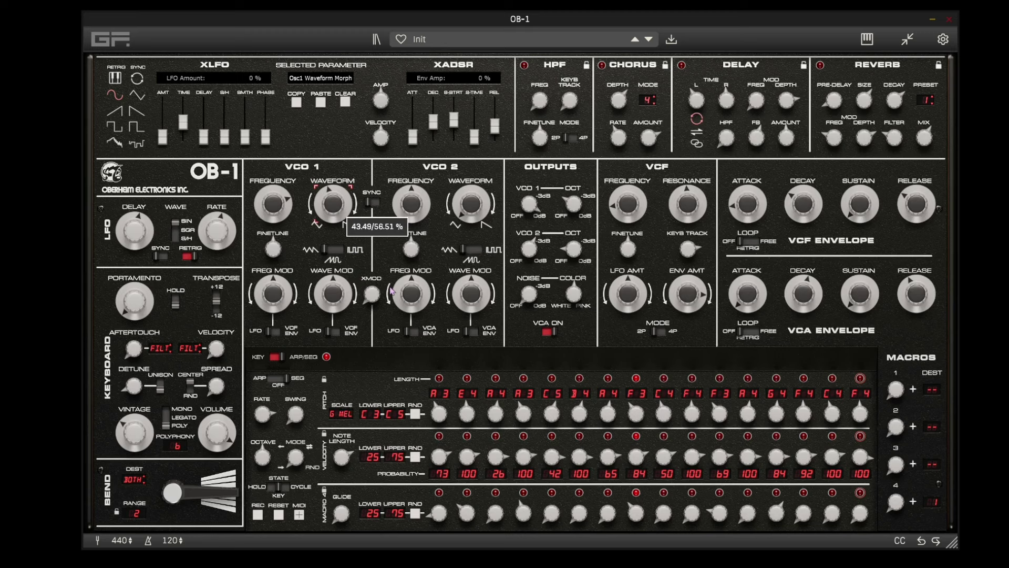
pyautogui.click(459, 292)
pyautogui.moveTo(460, 293)
pyautogui.mouseDown()
pyautogui.moveTo(466, 325)
pyautogui.moveTo(467, 278)
pyautogui.mouseUp()
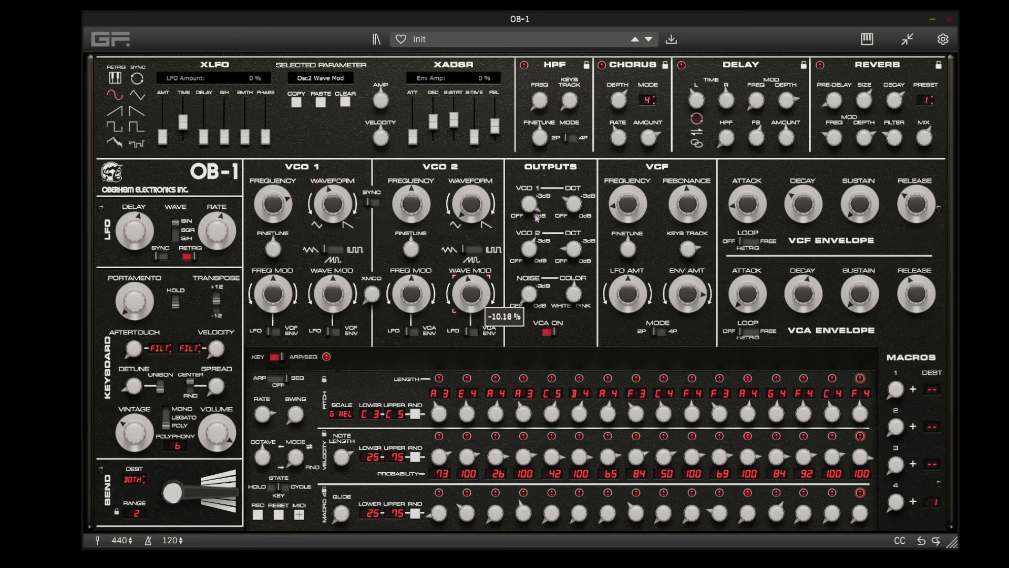
pyautogui.moveTo(567, 215); pyautogui.dragTo(579, 193)
# - Set the VCF resonance to 48.89 % and decay to 0.569 ms, and add the VCF decay to macro 4's destinations
pyautogui.moveTo(697, 210); pyautogui.dragTo(705, 203)
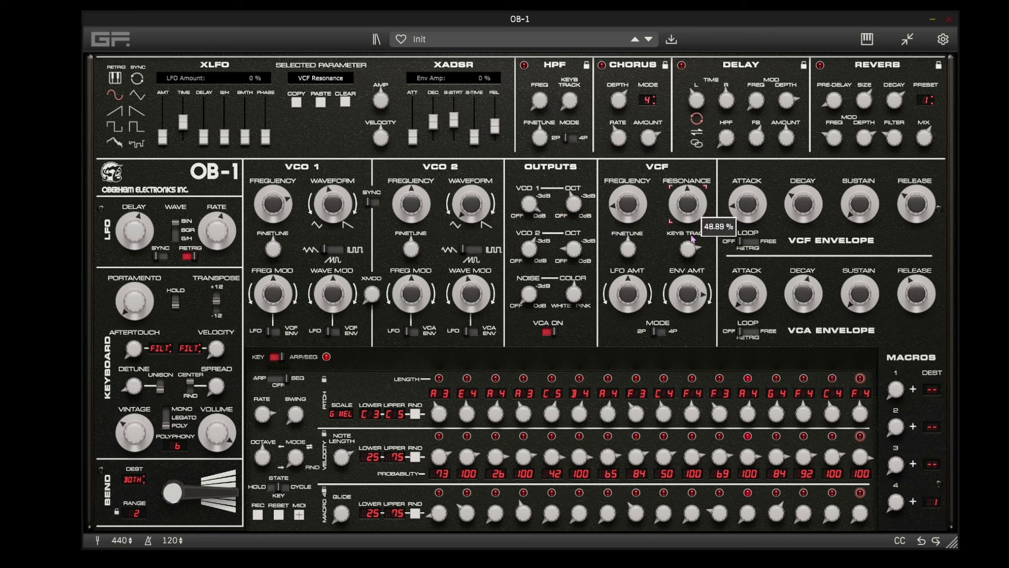
pyautogui.moveTo(796, 201); pyautogui.dragTo(813, 221)
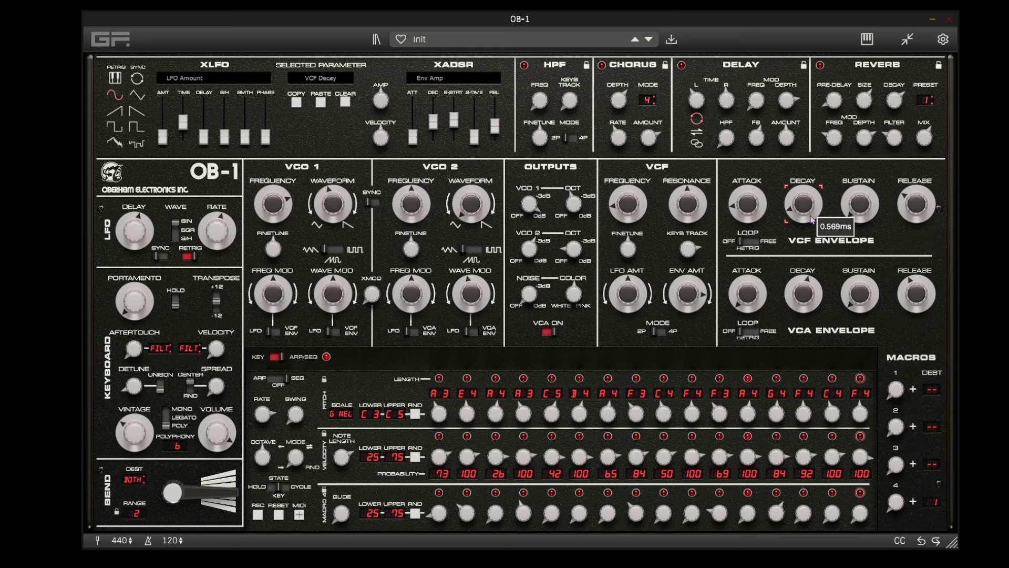
pyautogui.click(913, 503)
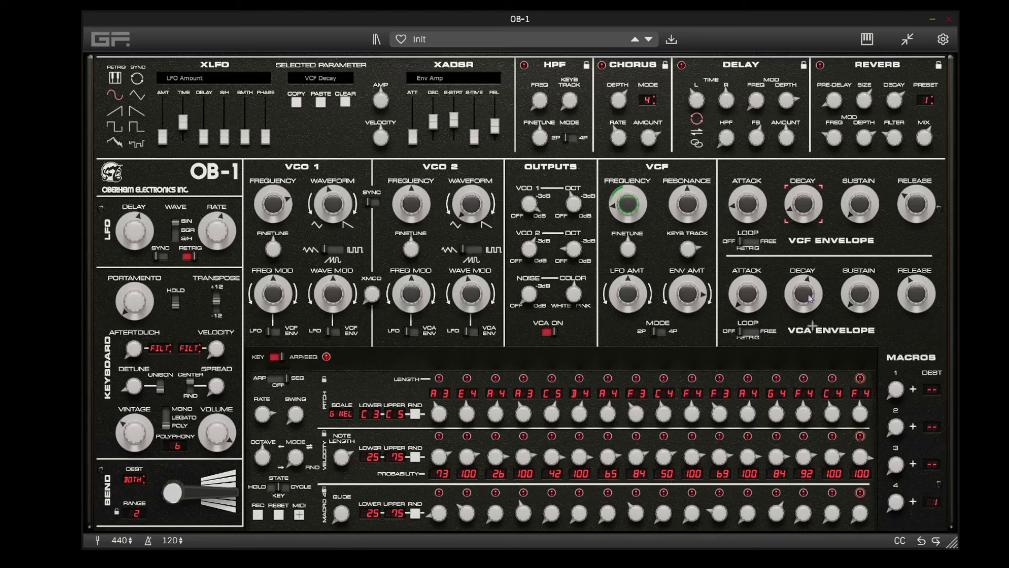
pyautogui.click(808, 206)
pyautogui.moveTo(804, 207)
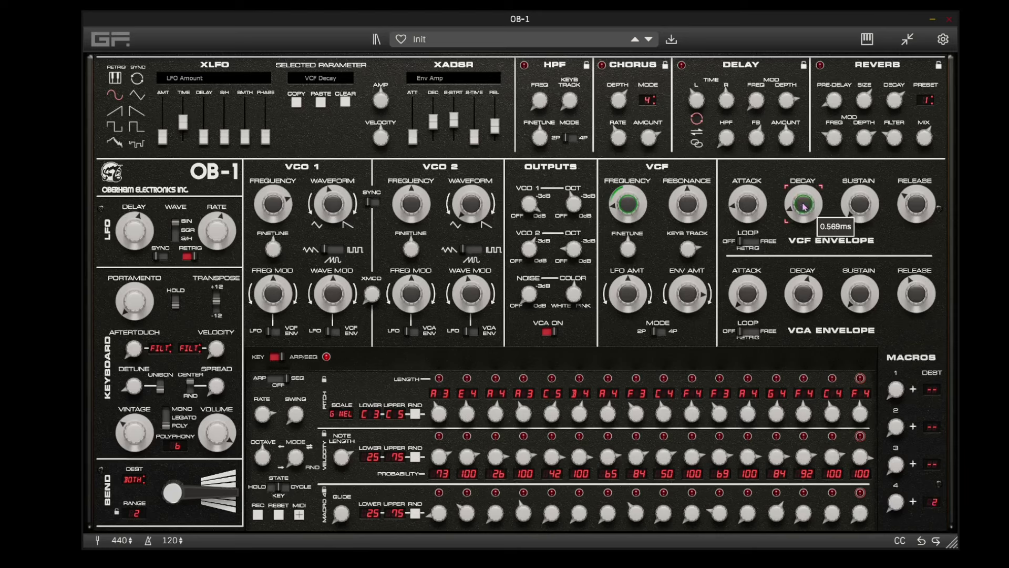
pyautogui.moveTo(804, 207); pyautogui.dragTo(802, 169)
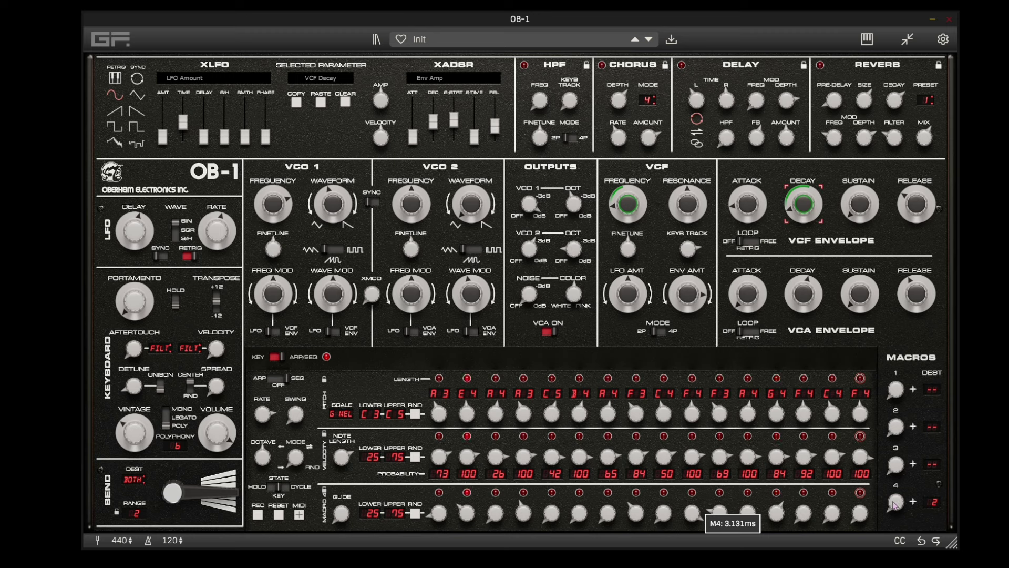
pyautogui.moveTo(895, 506)
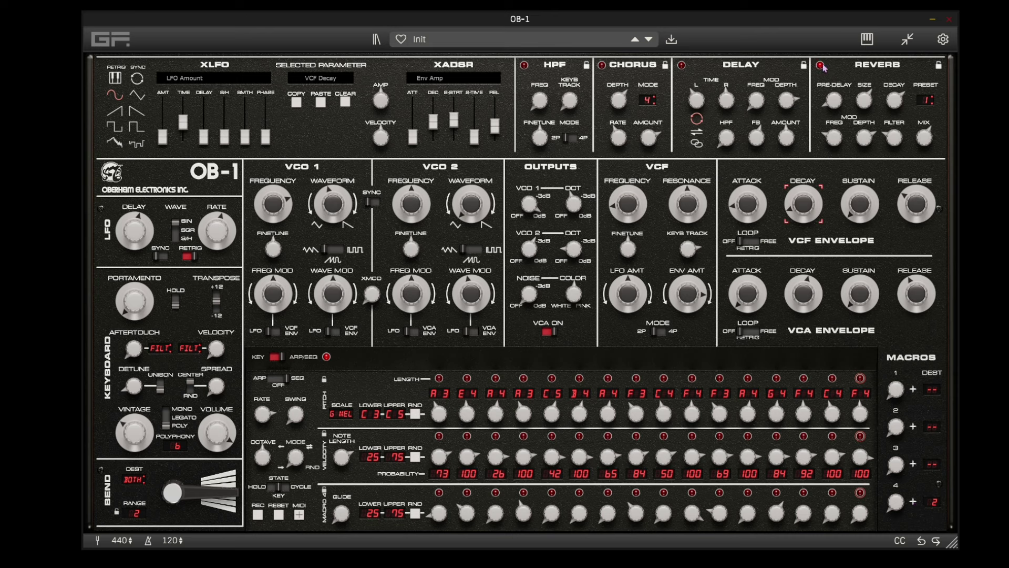
# - Adjust the reverb's mix, size and decay, trying a decay of 64.05 %
pyautogui.click(925, 141)
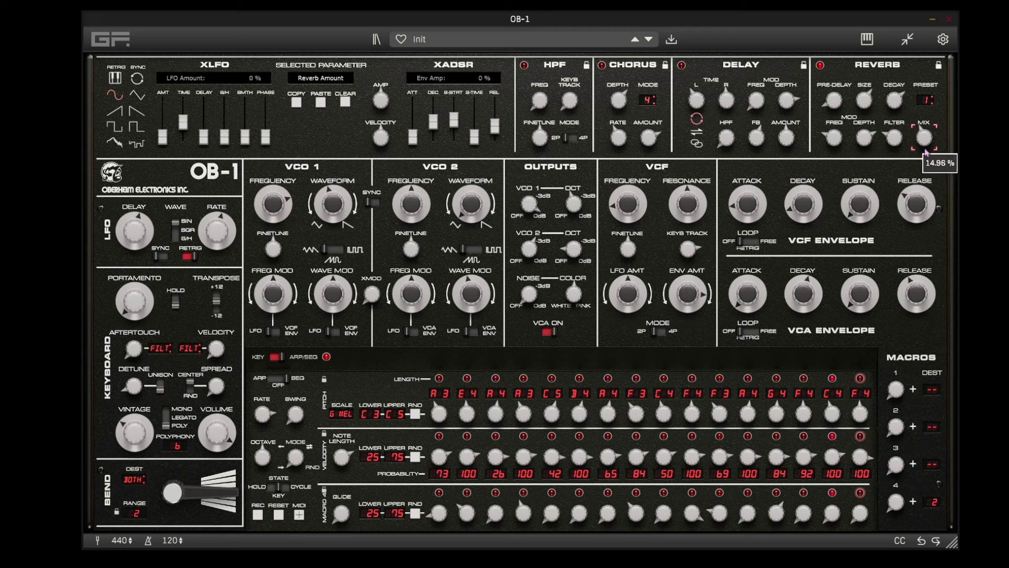
pyautogui.moveTo(871, 133)
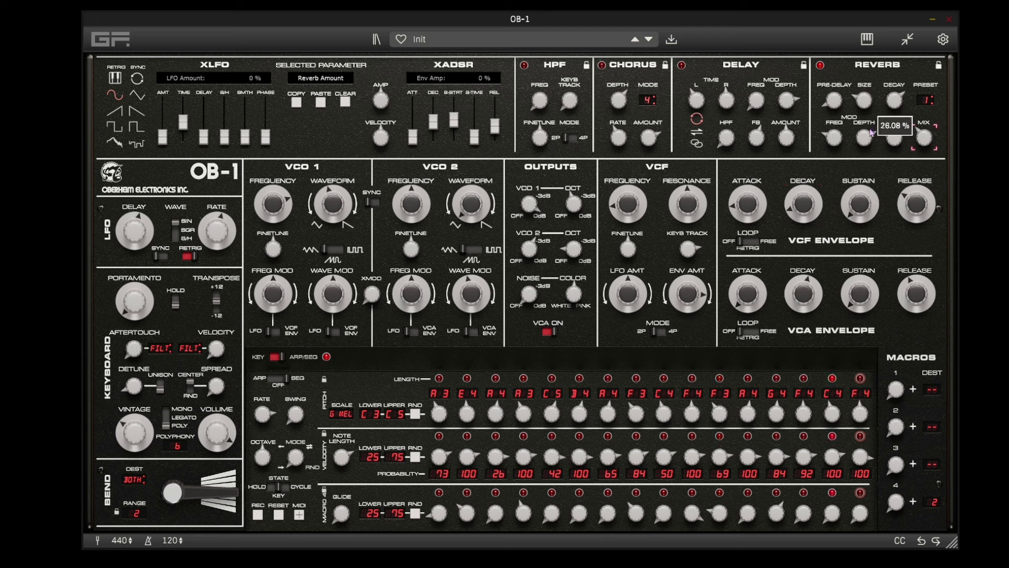
pyautogui.moveTo(871, 133); pyautogui.dragTo(880, 156)
pyautogui.moveTo(894, 100); pyautogui.dragTo(899, 64)
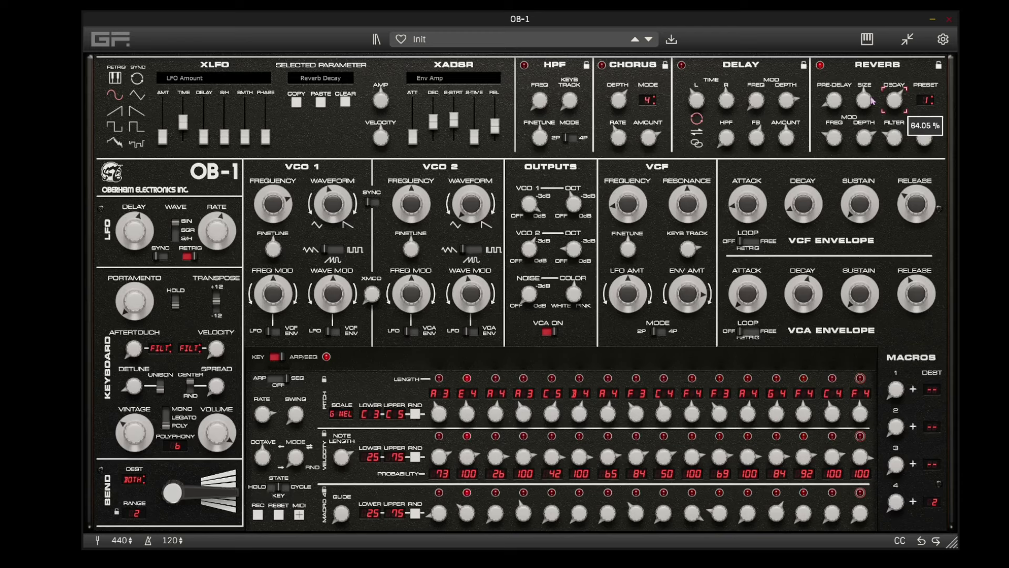
pyautogui.scroll(3, 894, 98)
pyautogui.scroll(-10, 897, 100)
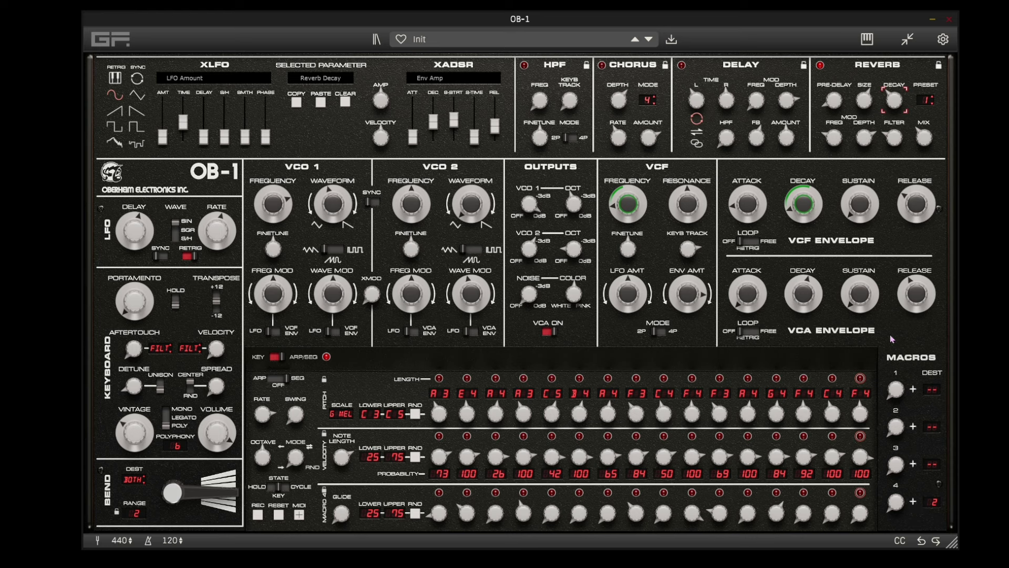
# - Add the reverb decay to macro 4's destinations, raise the macro's value on step 5 and adjust the reverb mix
pyautogui.click(893, 102)
pyautogui.moveTo(894, 104); pyautogui.dragTo(890, 51)
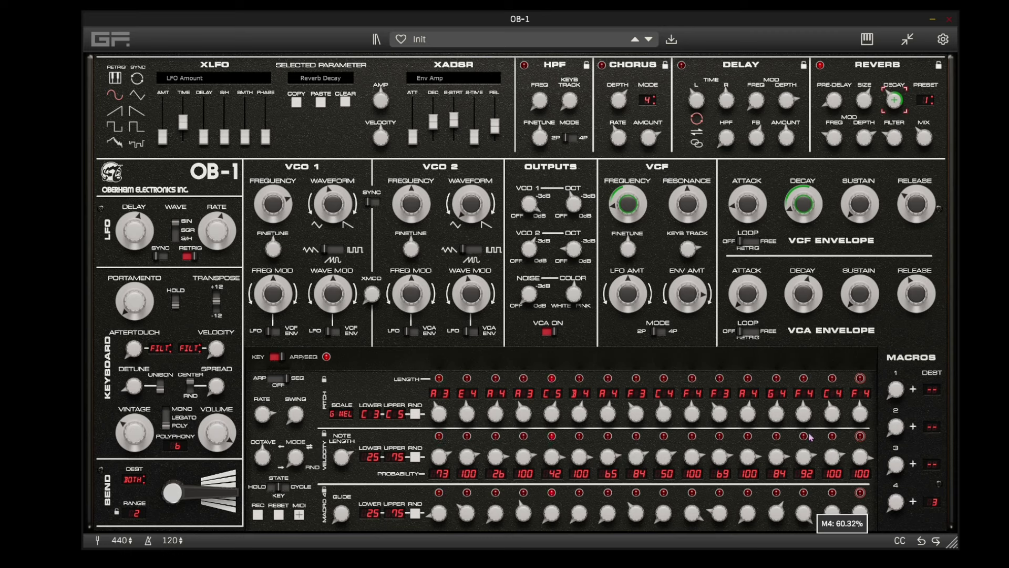
pyautogui.moveTo(550, 510); pyautogui.dragTo(558, 475)
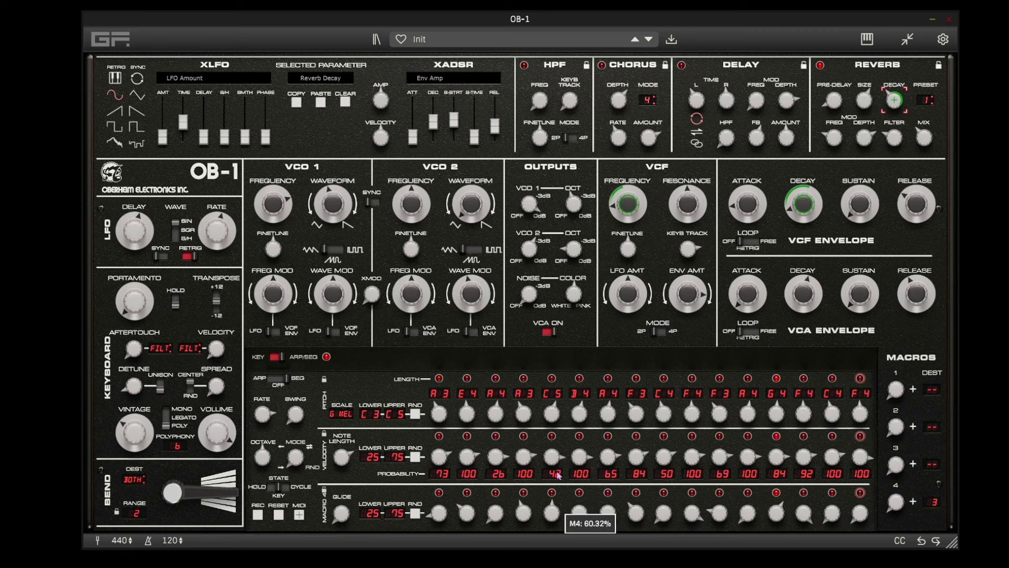
pyautogui.click(924, 138)
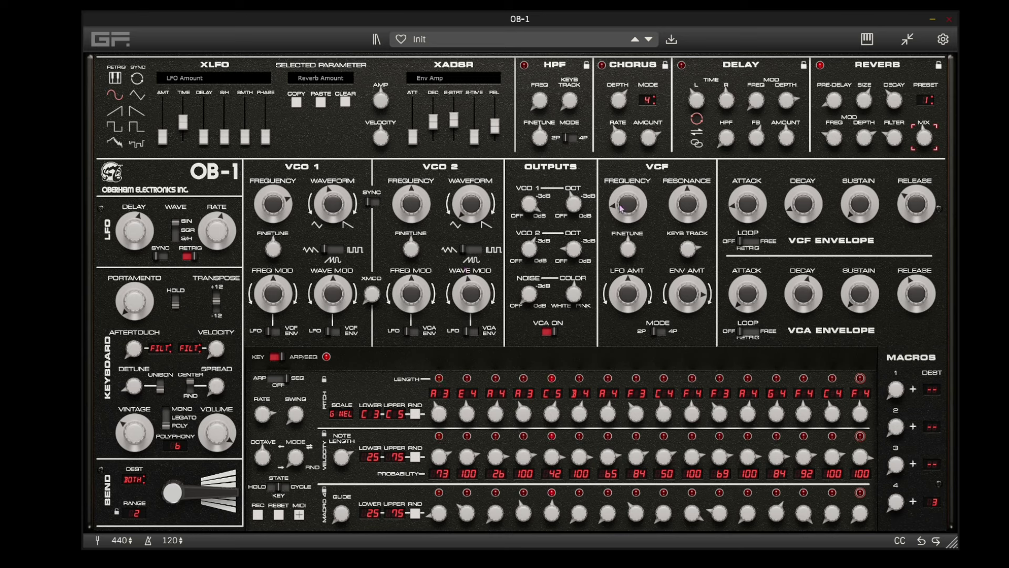
# - Adjust VCO 1's octave level, set its waveform to 33.97/66.03 % and modulate that waveform with an XLFO amount of 84.44 %
pyautogui.moveTo(330, 201); pyautogui.dragTo(335, 225)
pyautogui.moveTo(570, 182); pyautogui.dragTo(571, 193)
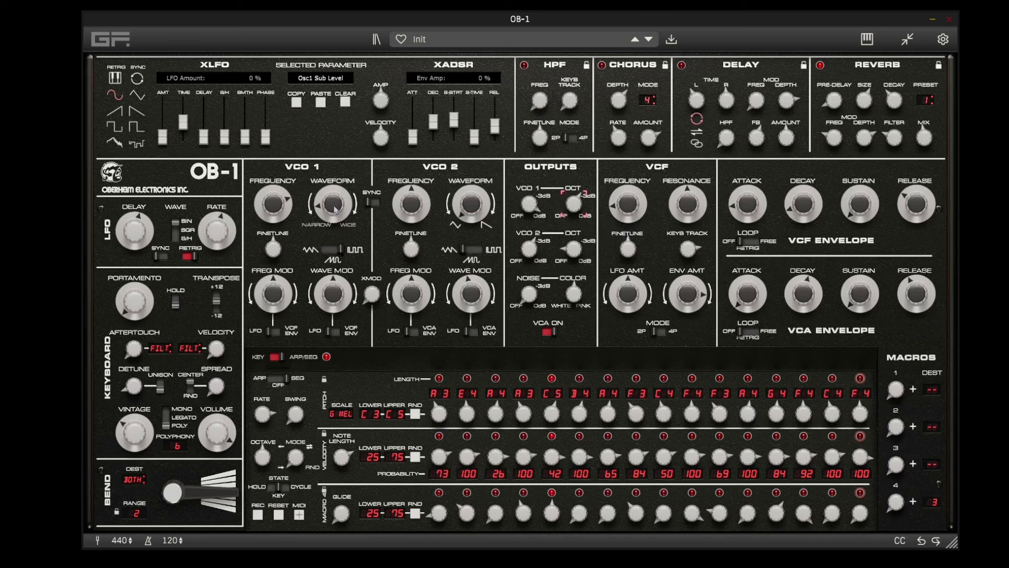
pyautogui.moveTo(336, 211); pyautogui.dragTo(338, 171)
pyautogui.moveTo(337, 210); pyautogui.dragTo(330, 202)
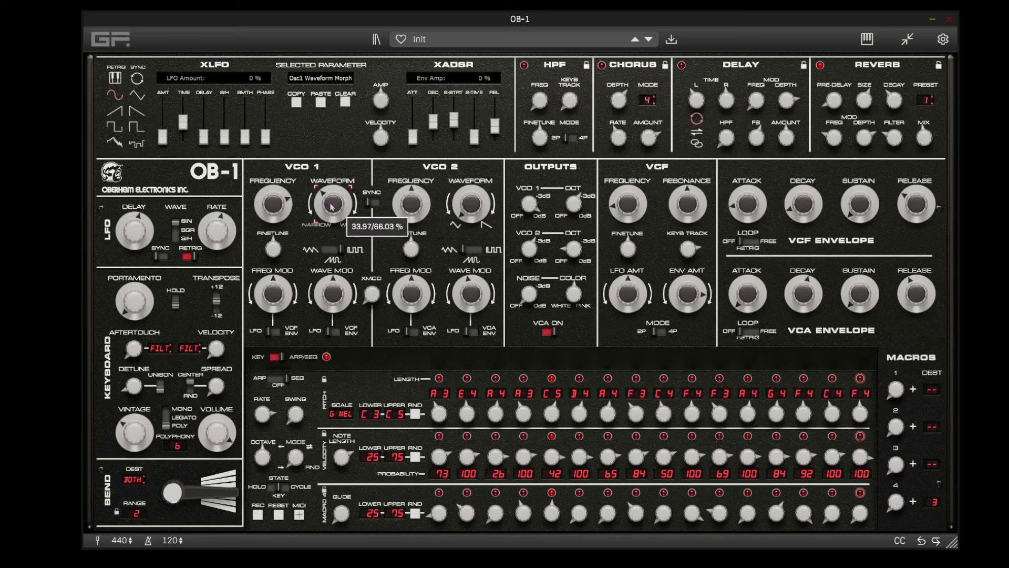
pyautogui.moveTo(163, 138); pyautogui.dragTo(181, 92)
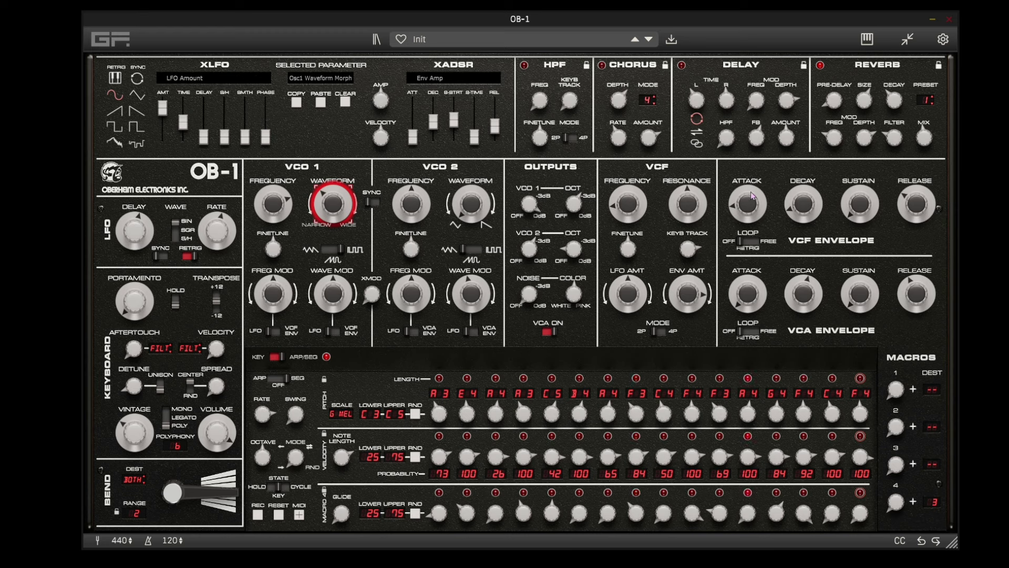
# - Adjust VCO 2's octave level in the outputs and the synthesizer's overall volume
pyautogui.click(581, 242)
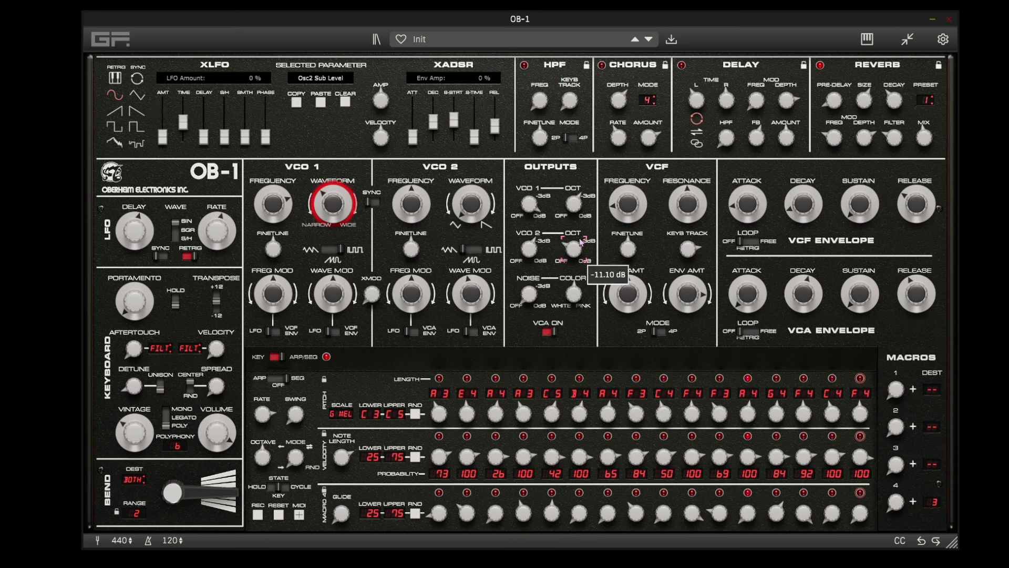
pyautogui.moveTo(581, 241); pyautogui.dragTo(583, 233)
pyautogui.moveTo(213, 432); pyautogui.dragTo(233, 443)
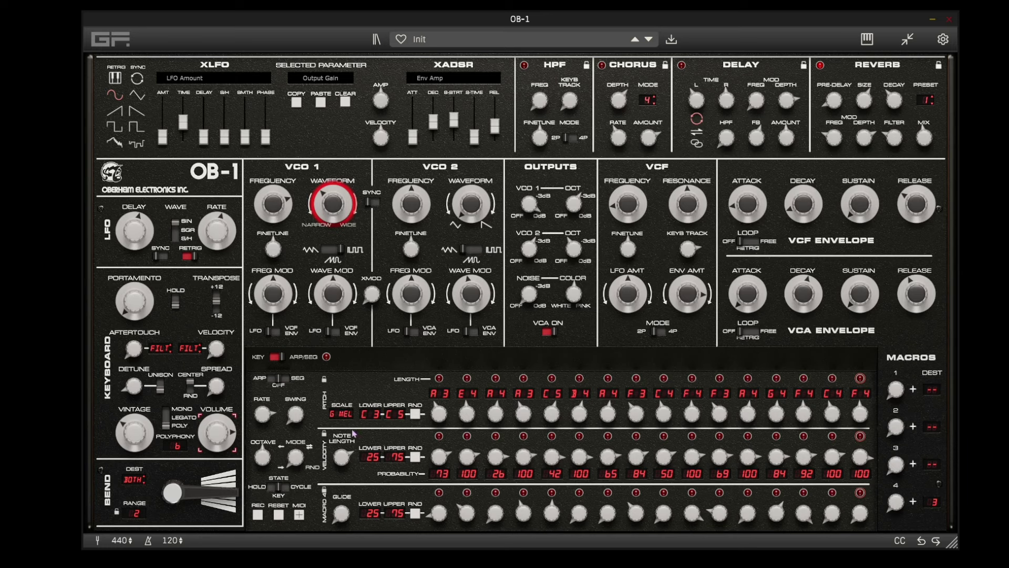
# - Switch the lower section from the sequencer to the keyboard and raise the VCF frequency to 4616 Hz
pyautogui.click(277, 357)
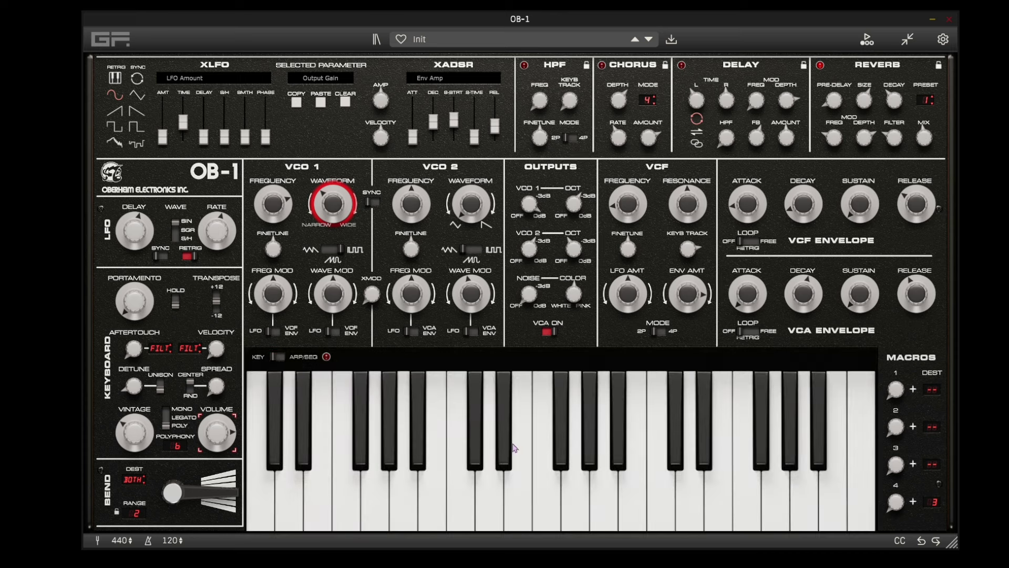
pyautogui.click(631, 200)
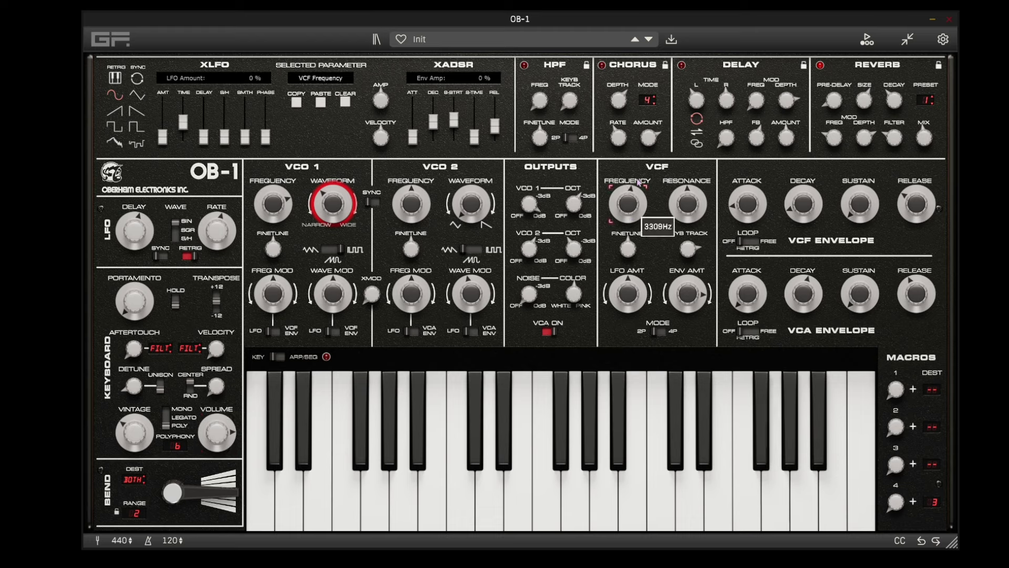
pyautogui.moveTo(638, 177); pyautogui.dragTo(637, 160)
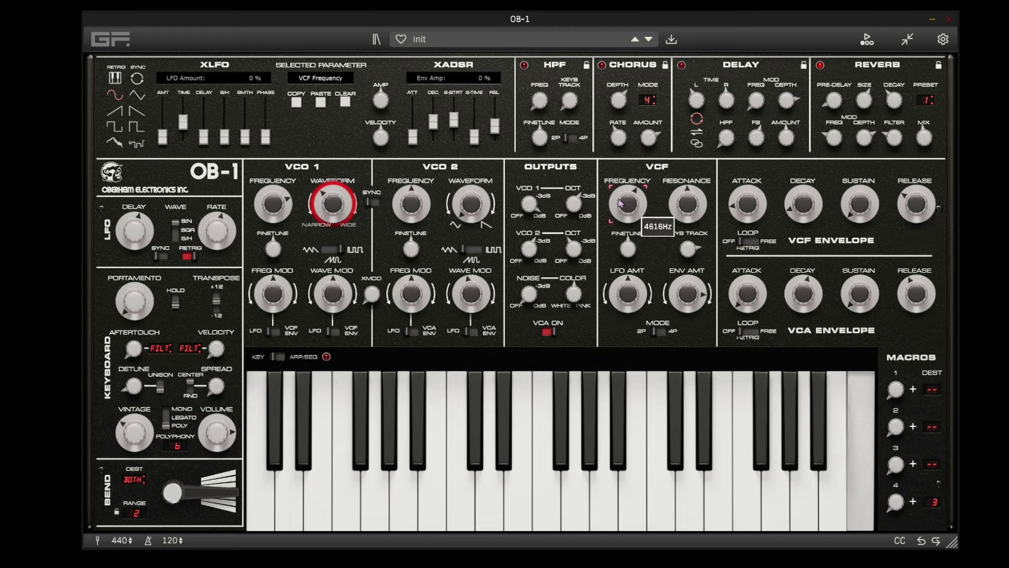
# - Set the VCA sustain to -1.27 dB and the VCF attack to 0.139 ms, and lower the VCF frequency
pyautogui.moveTo(860, 293); pyautogui.dragTo(844, 206)
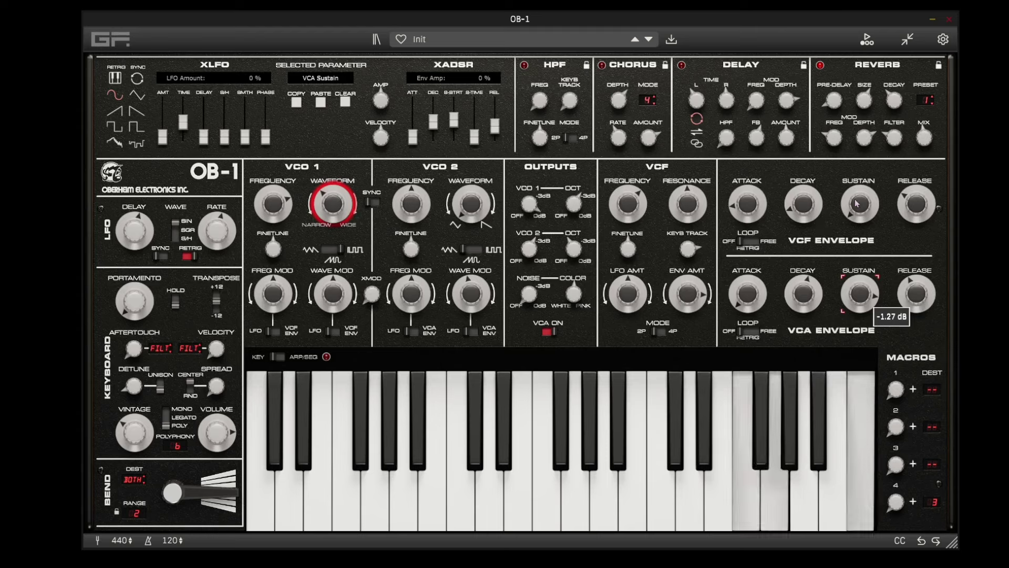
pyautogui.click(763, 198)
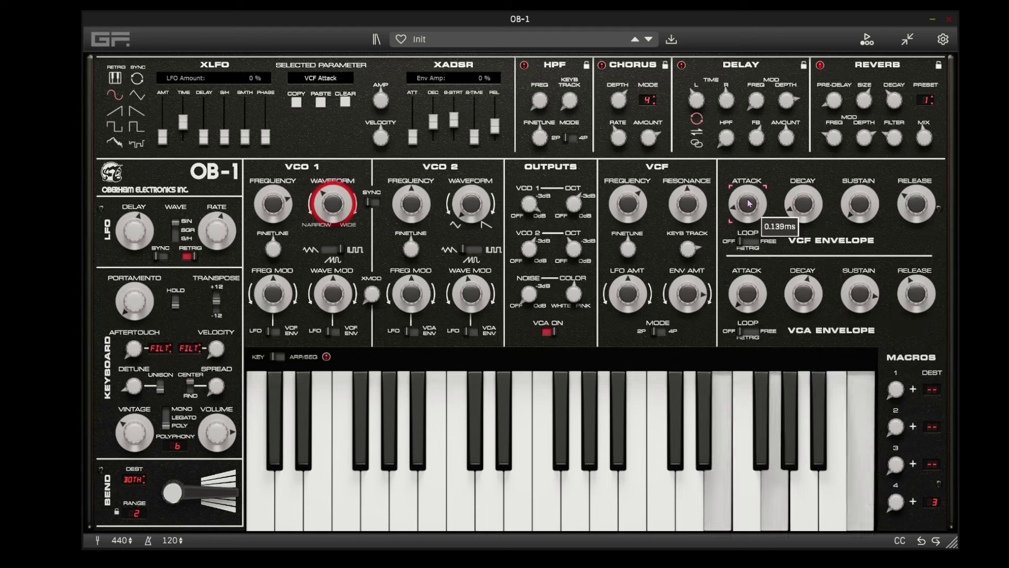
pyautogui.moveTo(634, 204); pyautogui.dragTo(570, 217)
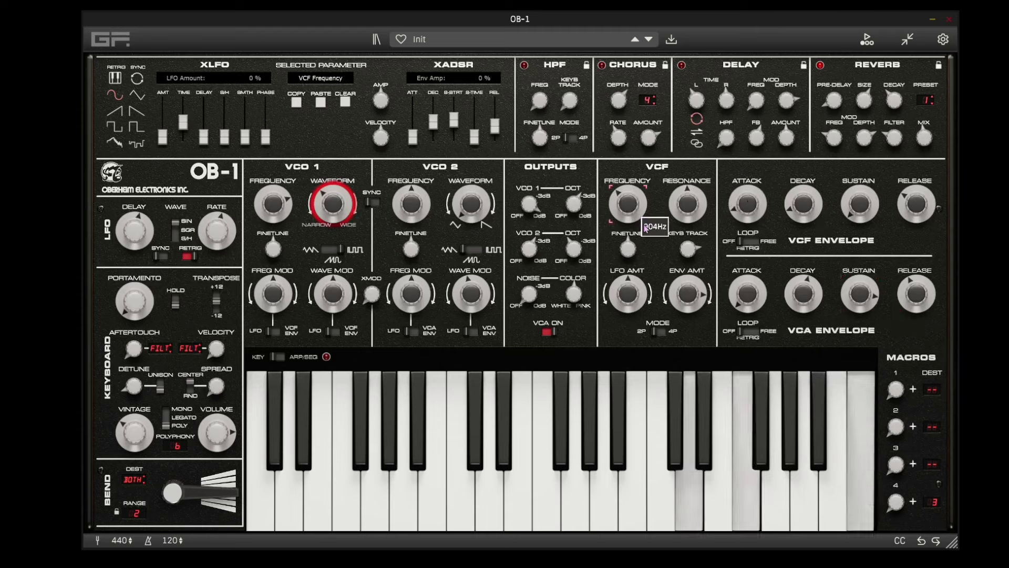
# - Clear the modulation on VCO 1's waveform and remove all destinations from macro 4
pyautogui.click(333, 204)
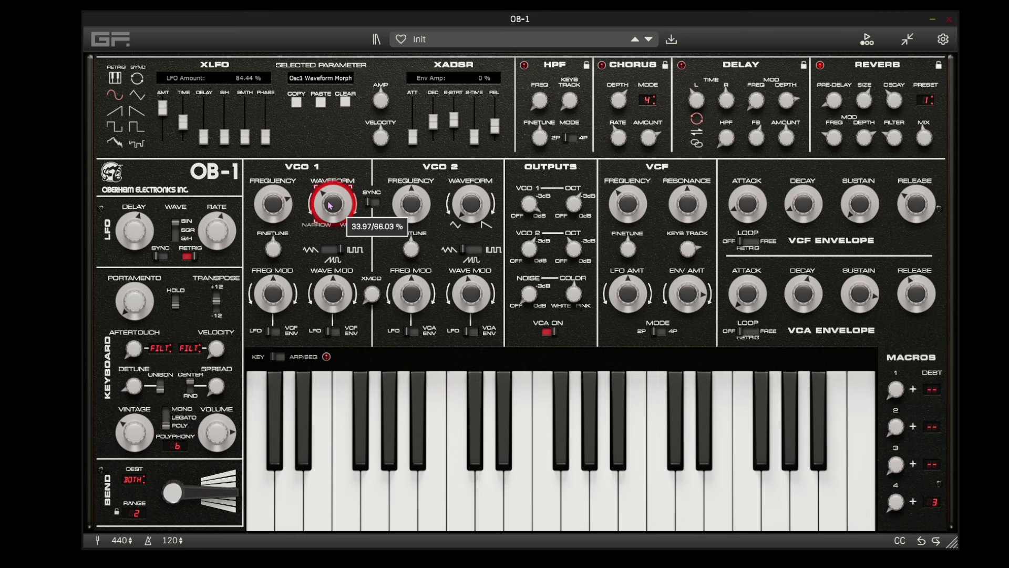
pyautogui.click(345, 102)
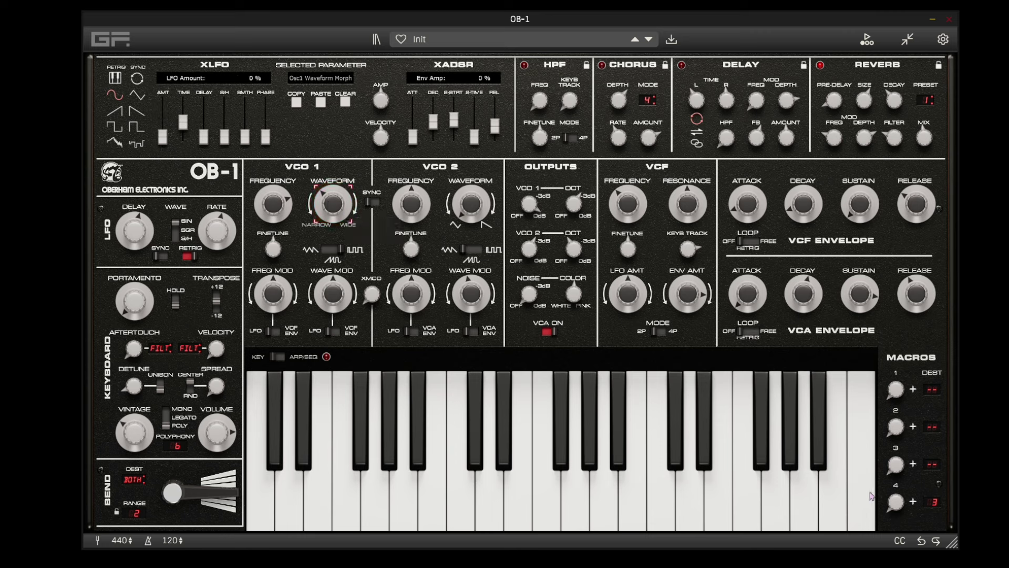
pyautogui.click(936, 503)
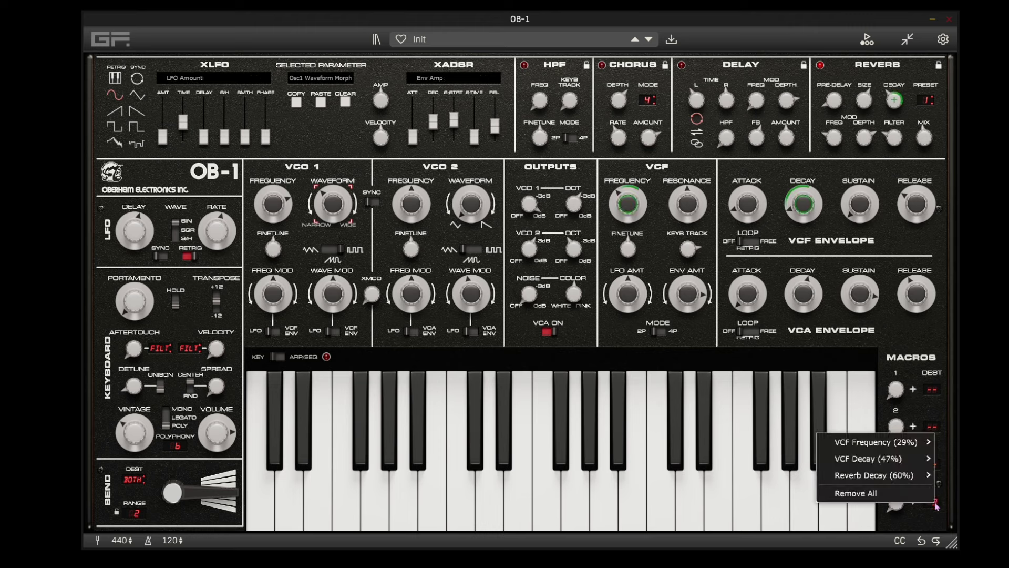
pyautogui.moveTo(892, 455)
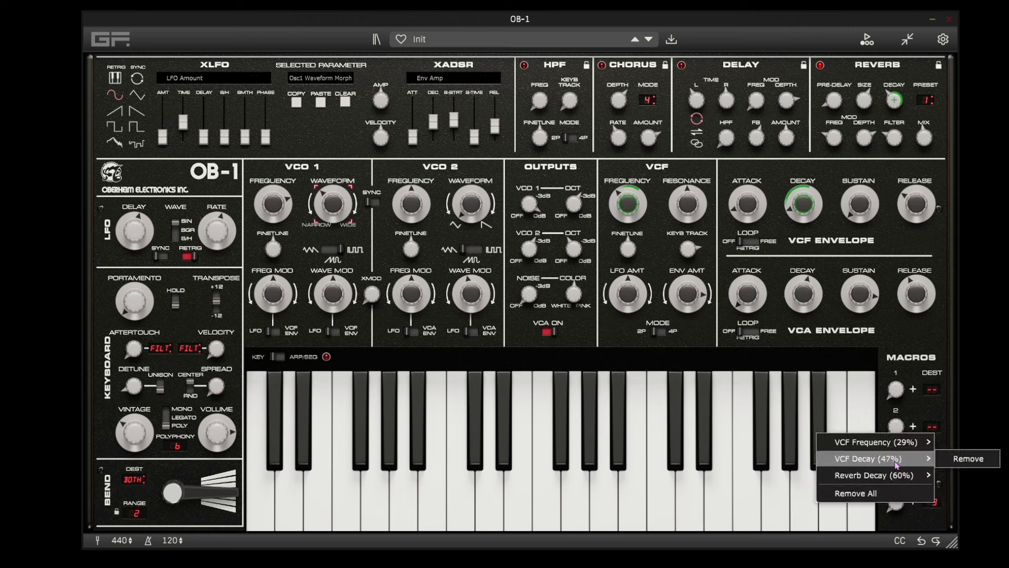
pyautogui.click(888, 494)
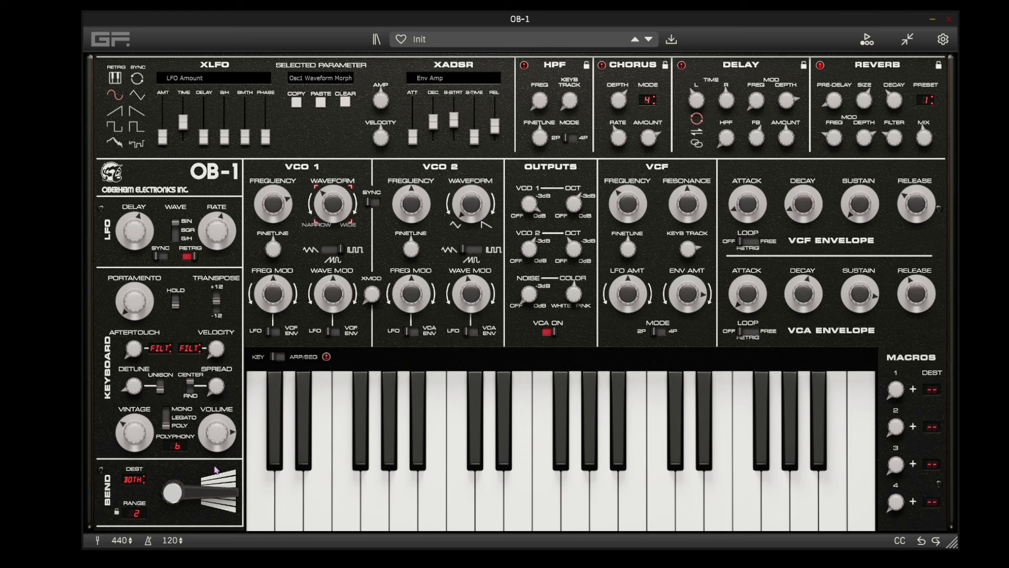
# - Try the bend lever at -100 % and with a range of 48, and set the bend range to 13
pyautogui.moveTo(215, 470); pyautogui.dragTo(215, 470)
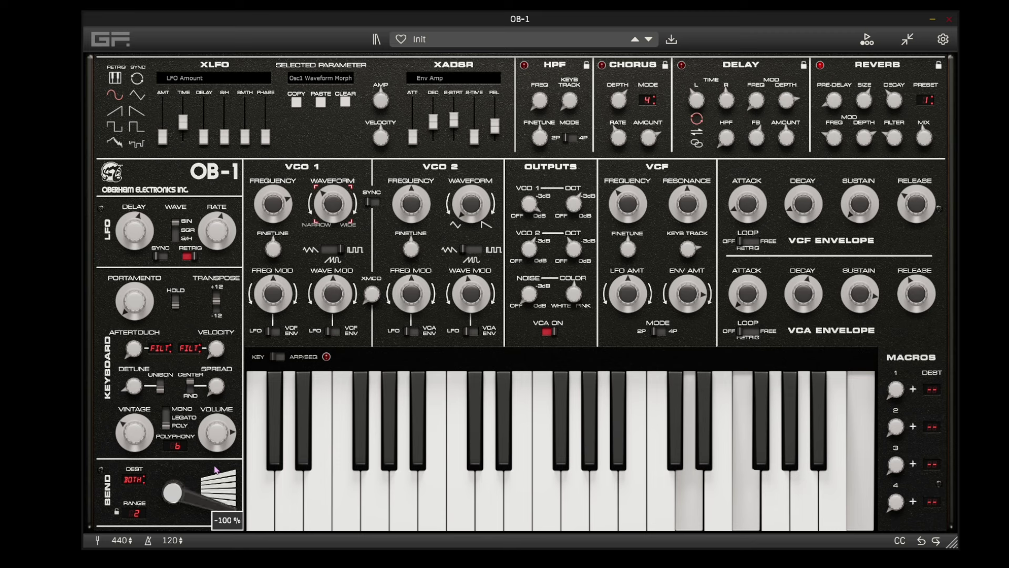
pyautogui.click(134, 514)
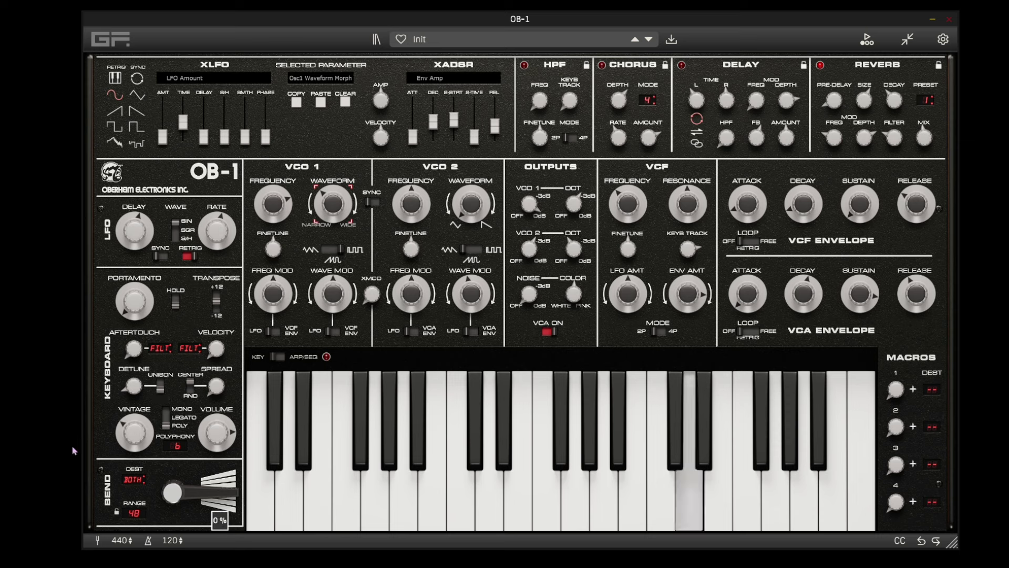
pyautogui.moveTo(134, 515); pyautogui.dragTo(141, 551)
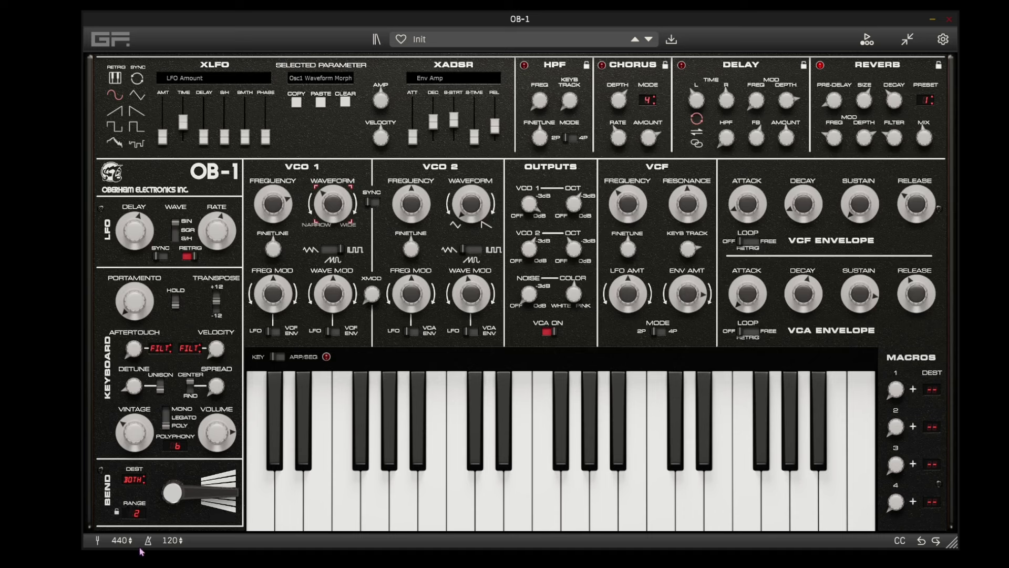
pyautogui.moveTo(138, 514); pyautogui.dragTo(140, 506)
# - Return VCO 1's frequency to its centre and adjust the VCO output levels, with VCO 2's octave level at -4.22 dB
pyautogui.click(276, 199)
pyautogui.click(522, 248)
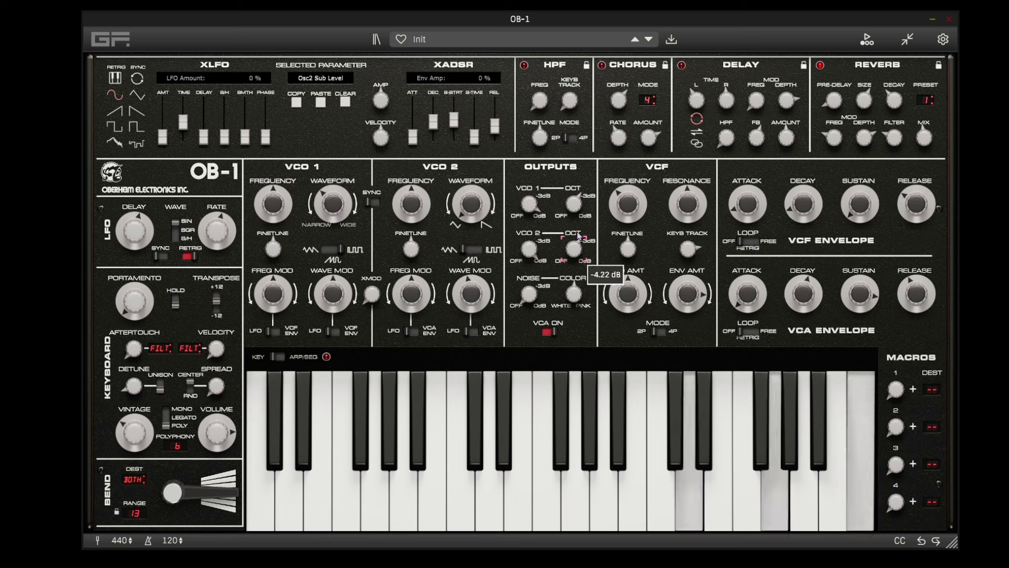
pyautogui.moveTo(574, 205); pyautogui.dragTo(574, 210)
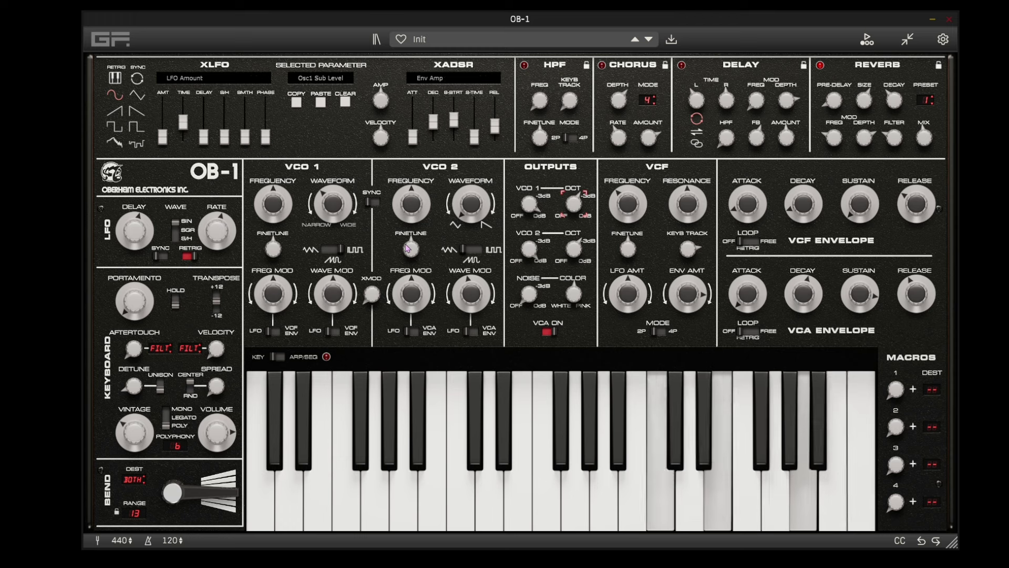
# - Try the bend lever with the VCO2 Only destination, and set the bend destination to VCO2 Inverted
pyautogui.click(138, 483)
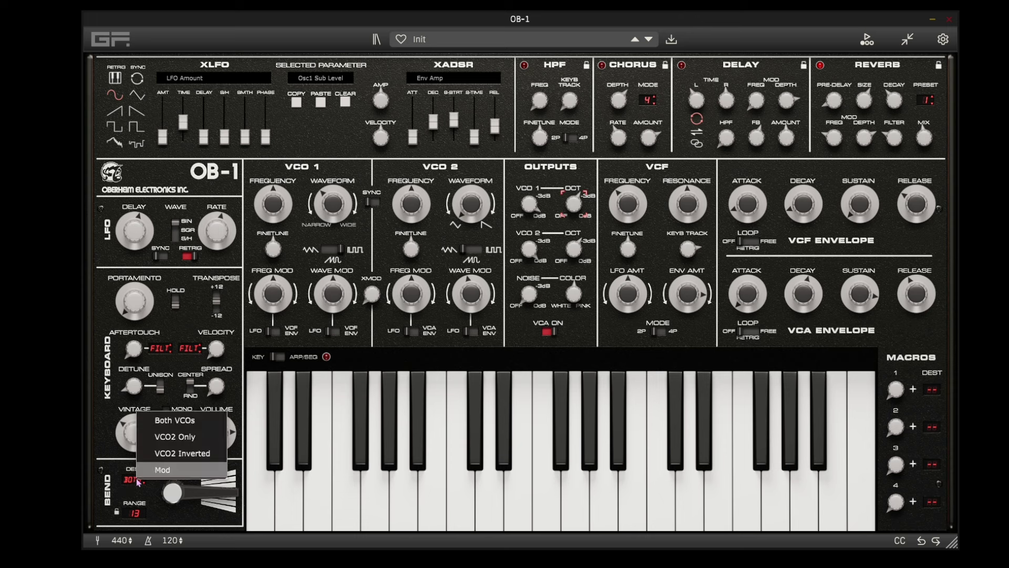
pyautogui.click(187, 440)
pyautogui.moveTo(193, 496); pyautogui.dragTo(243, 520)
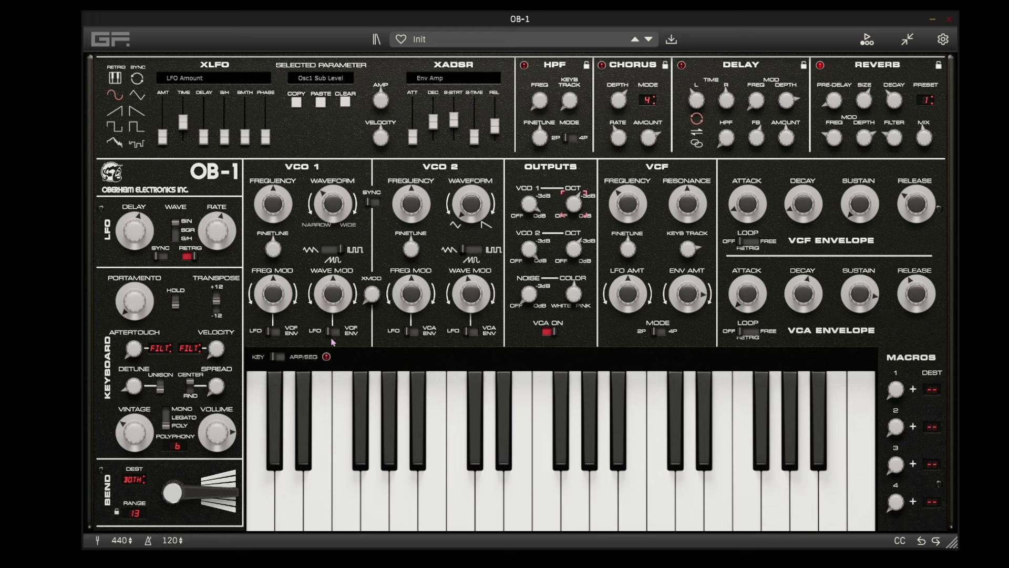
pyautogui.moveTo(132, 480); pyautogui.dragTo(136, 482)
pyautogui.click(137, 483)
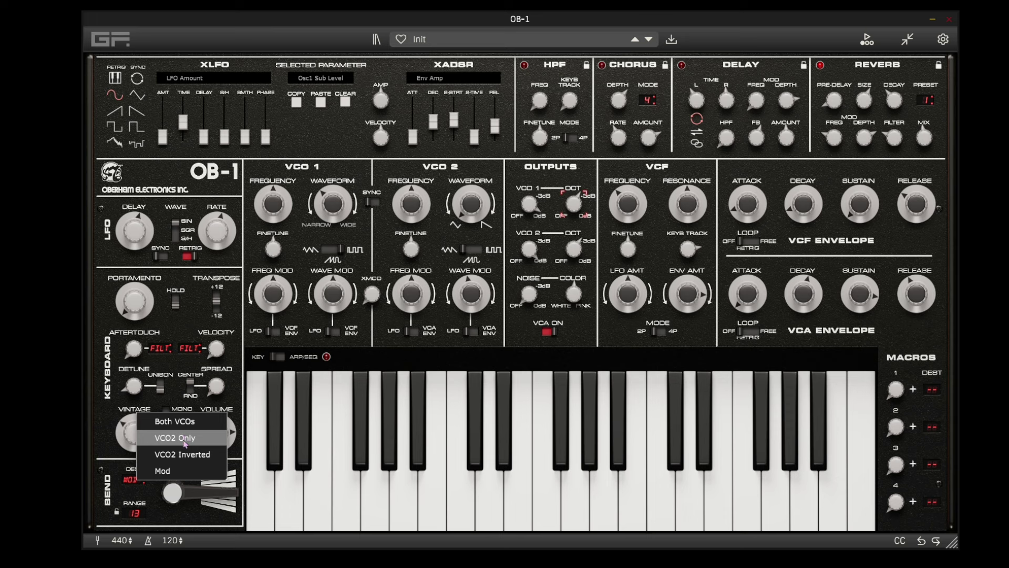
pyautogui.click(190, 455)
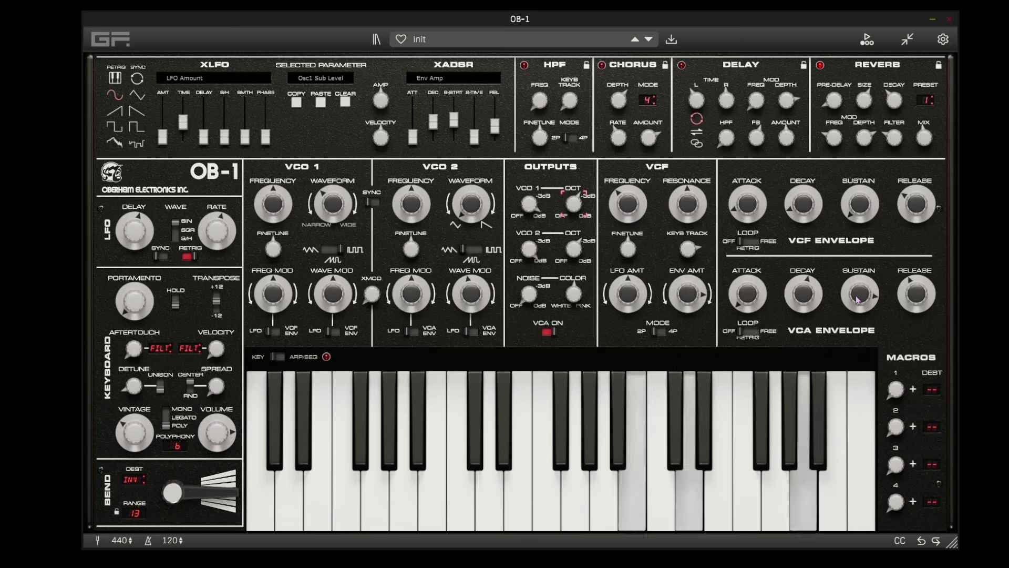
# - Adjust the VCA release and turn VCO 2's level and both VCOs' octave levels down to -INF dB
pyautogui.click(908, 293)
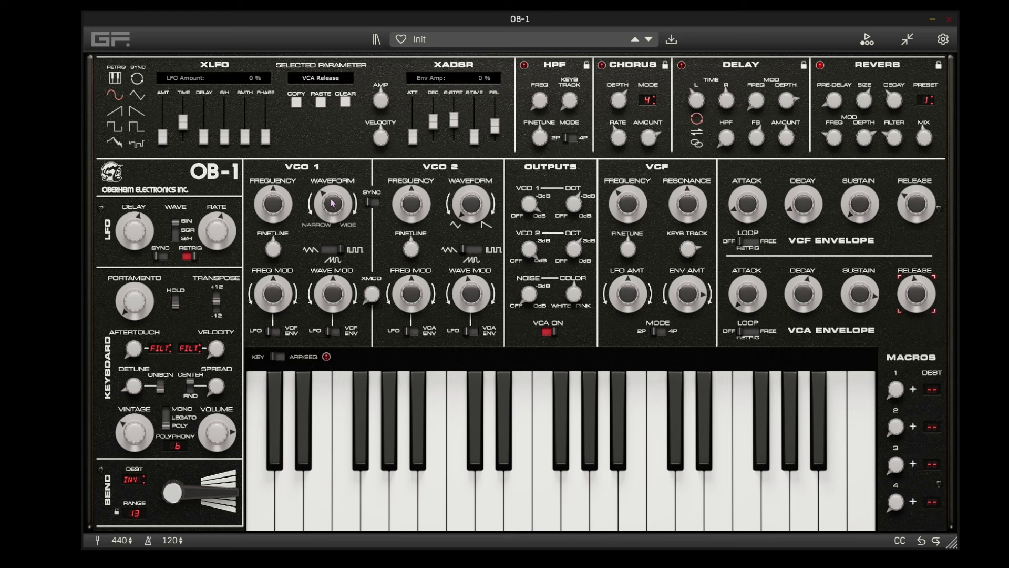
pyautogui.moveTo(532, 249); pyautogui.dragTo(569, 348)
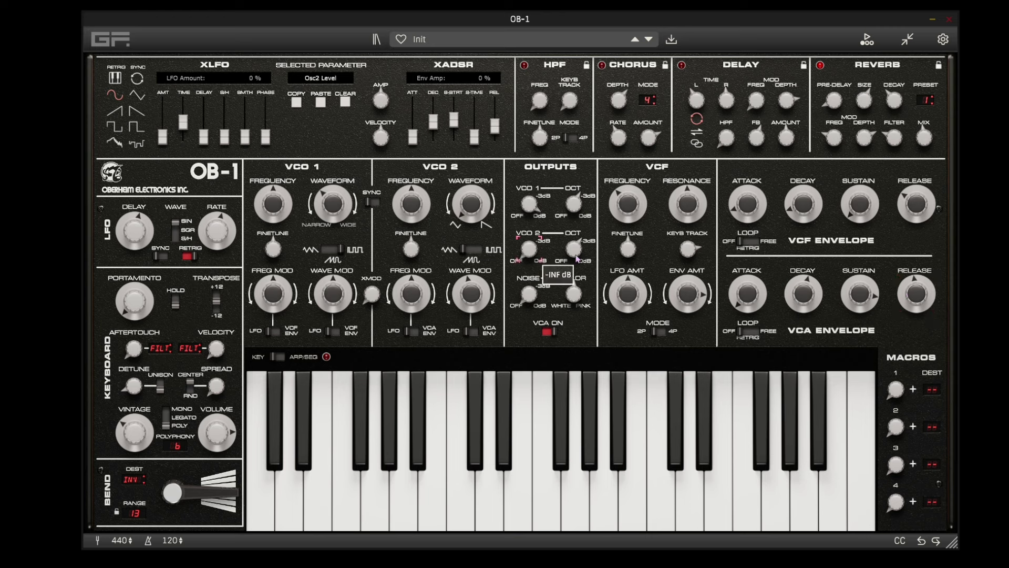
pyautogui.moveTo(577, 257); pyautogui.dragTo(595, 353)
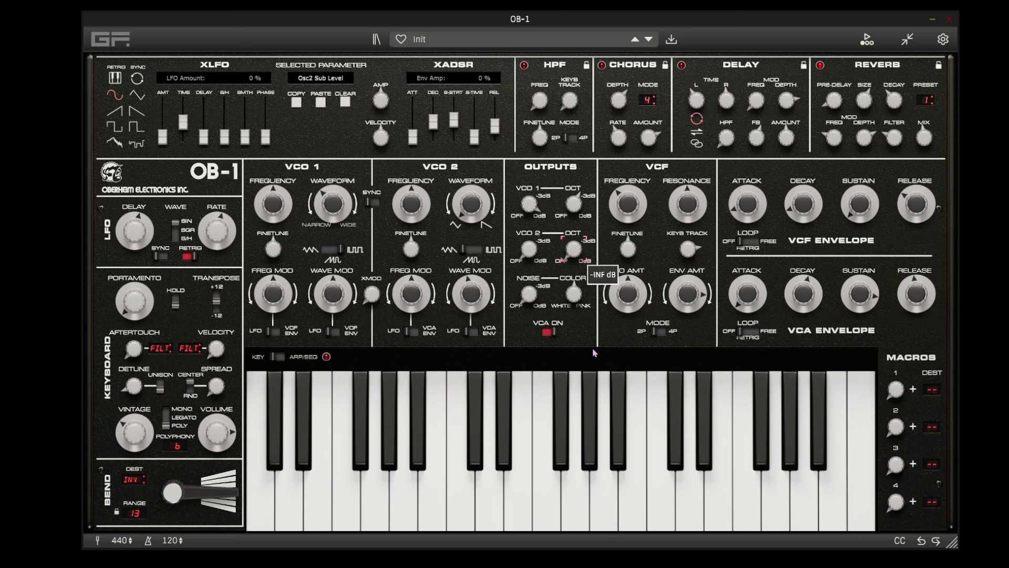
pyautogui.click(571, 206)
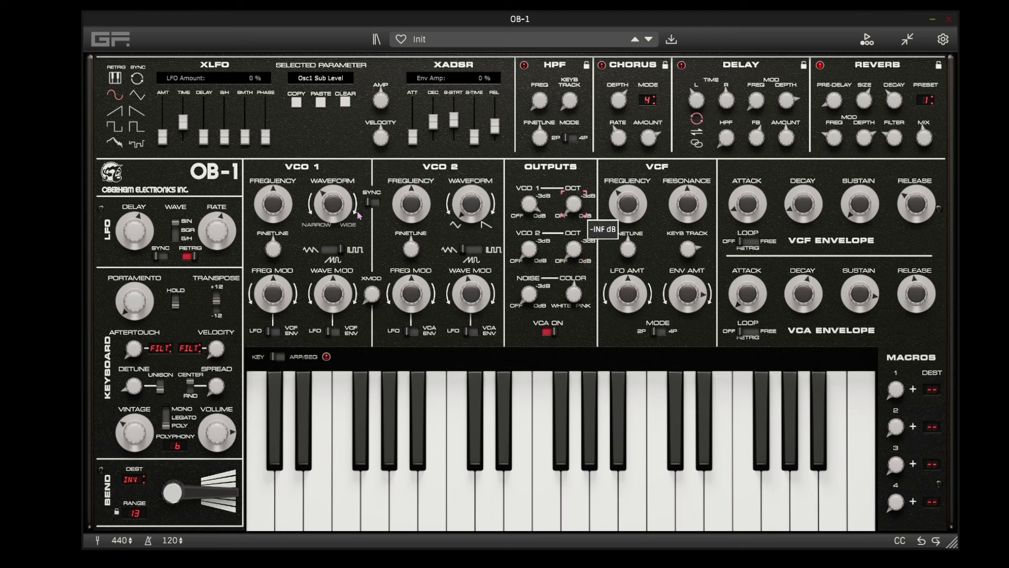
# - Switch VCO 1 to the triangle-to-saw wave, set its waveform to 0/100 % and set the volume to -0.30 dB
pyautogui.moveTo(339, 257); pyautogui.dragTo(325, 252)
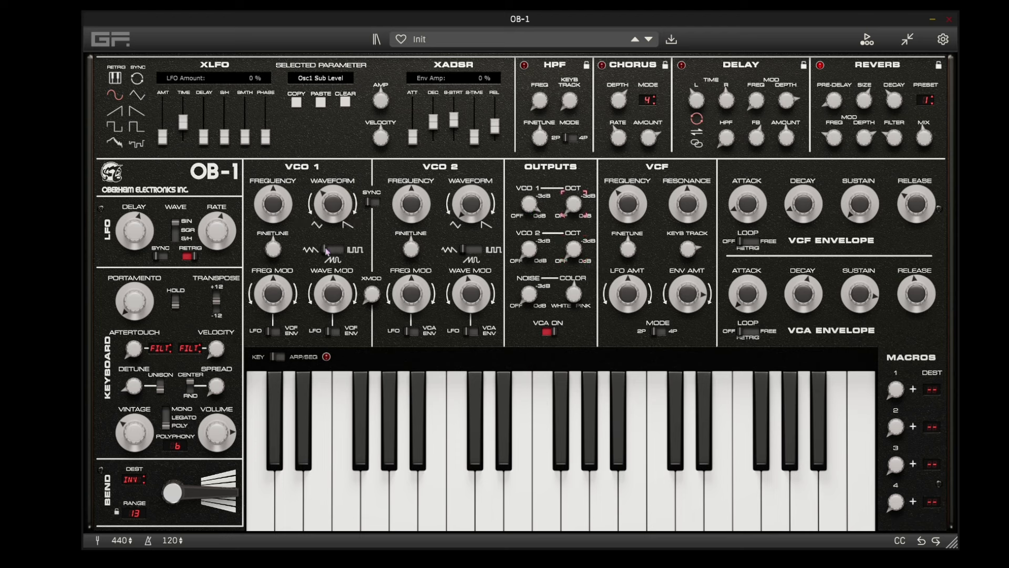
pyautogui.click(332, 209)
pyautogui.moveTo(342, 146); pyautogui.dragTo(338, 237)
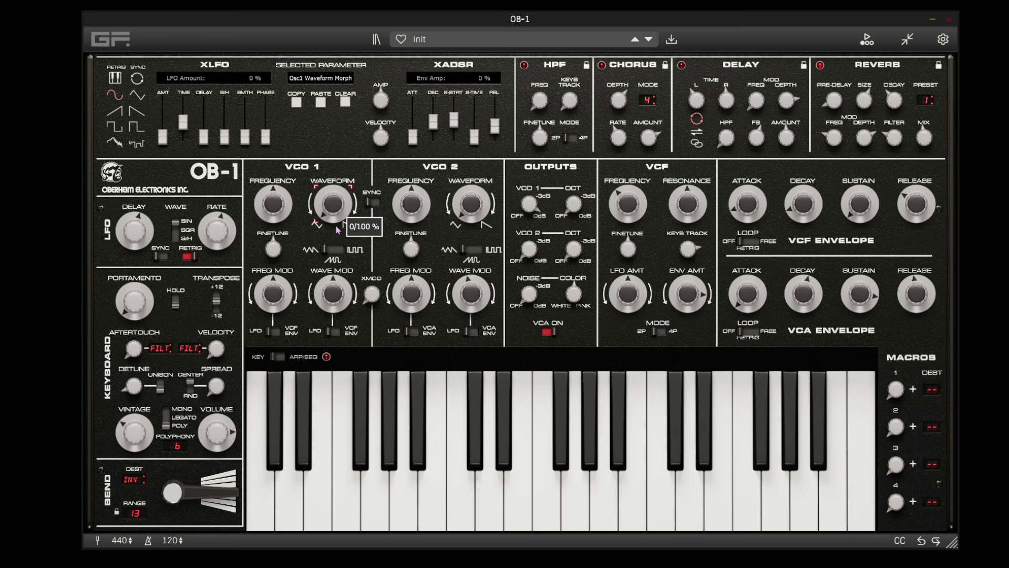
pyautogui.click(223, 427)
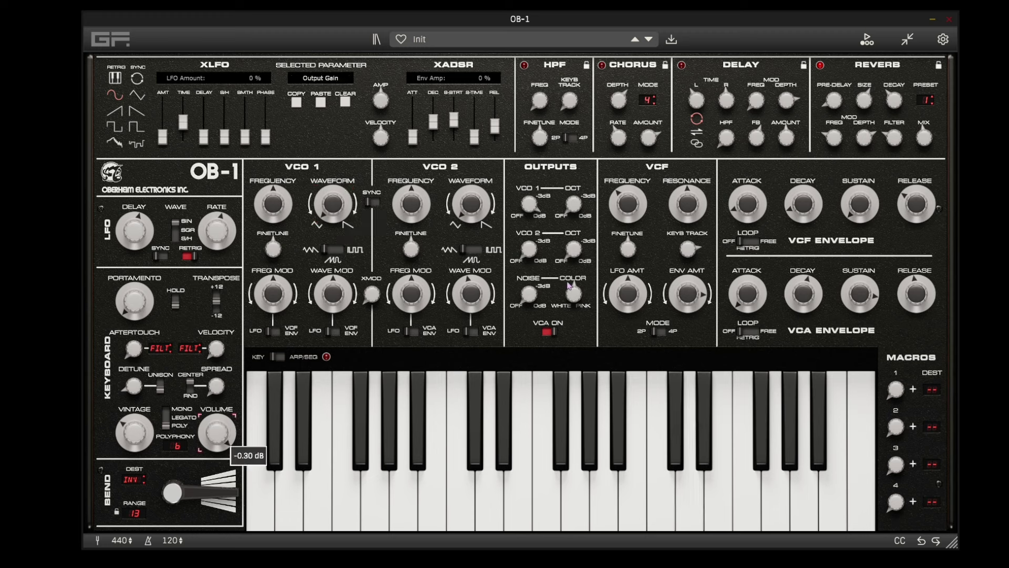
# - Adjust the VCA release and VCO 2's output level and waveform
pyautogui.click(913, 299)
pyautogui.scroll(-3, 912, 299)
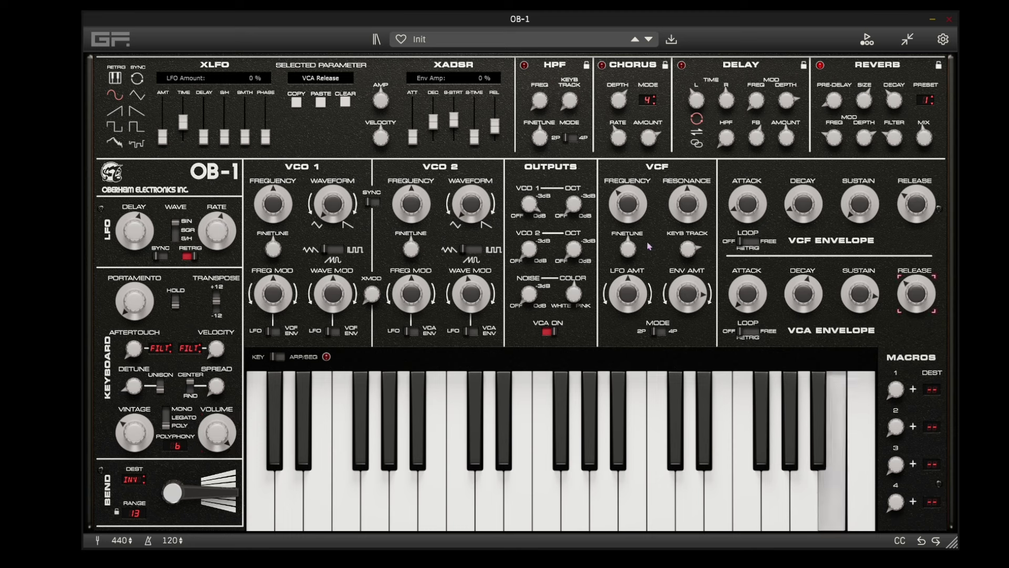
pyautogui.click(529, 248)
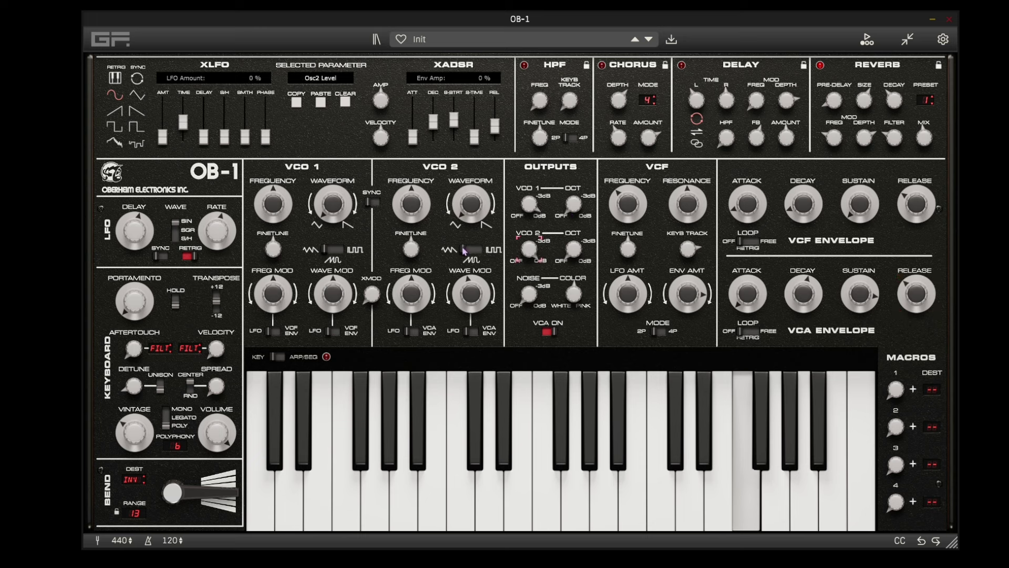
pyautogui.moveTo(473, 211); pyautogui.dragTo(472, 196)
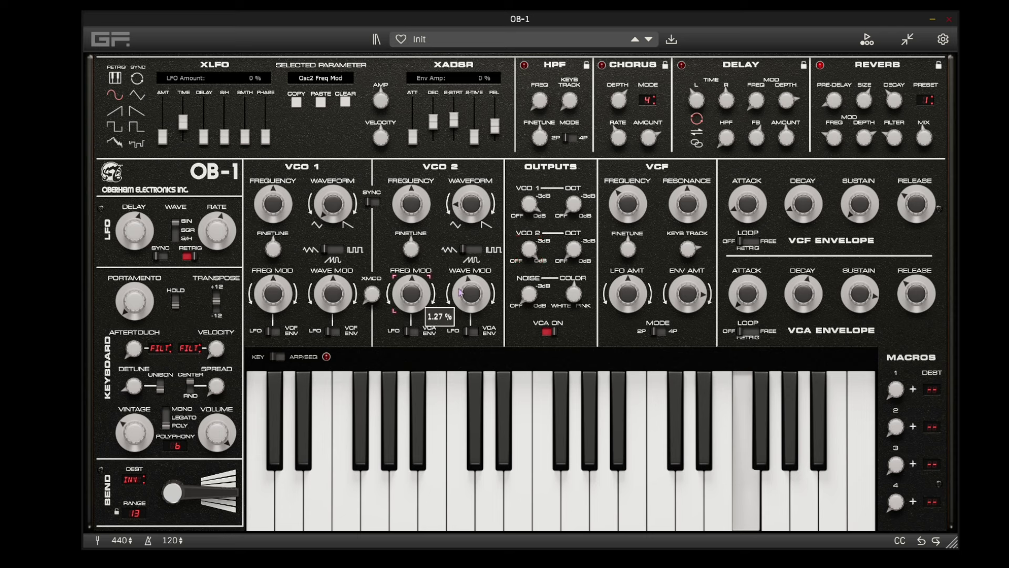
# - Set VCO 2's frequency modulation to 0 % and adjust the VCO 2 octave level
pyautogui.moveTo(419, 295); pyautogui.dragTo(415, 299)
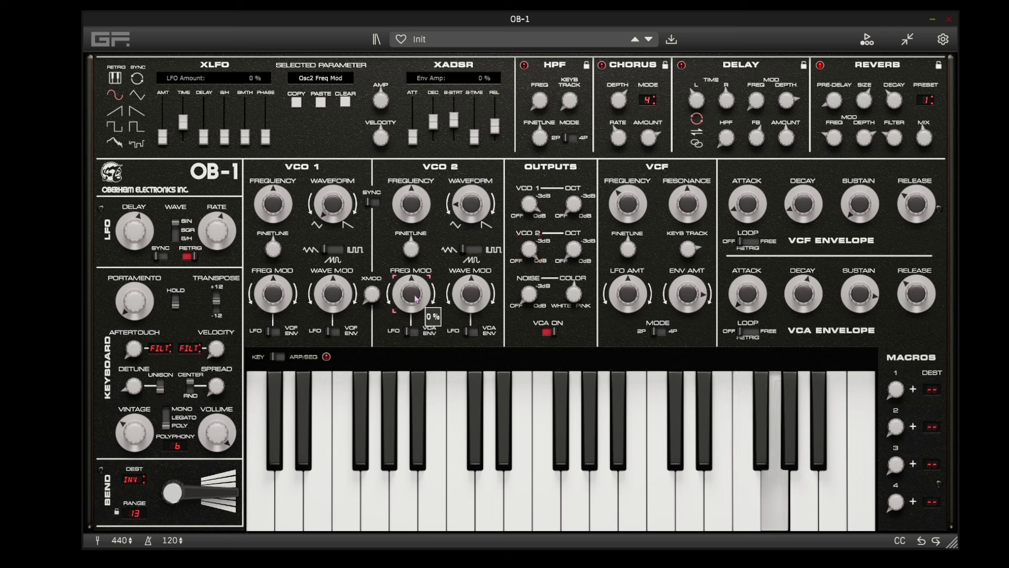
pyautogui.click(577, 249)
pyautogui.moveTo(577, 249); pyautogui.dragTo(575, 204)
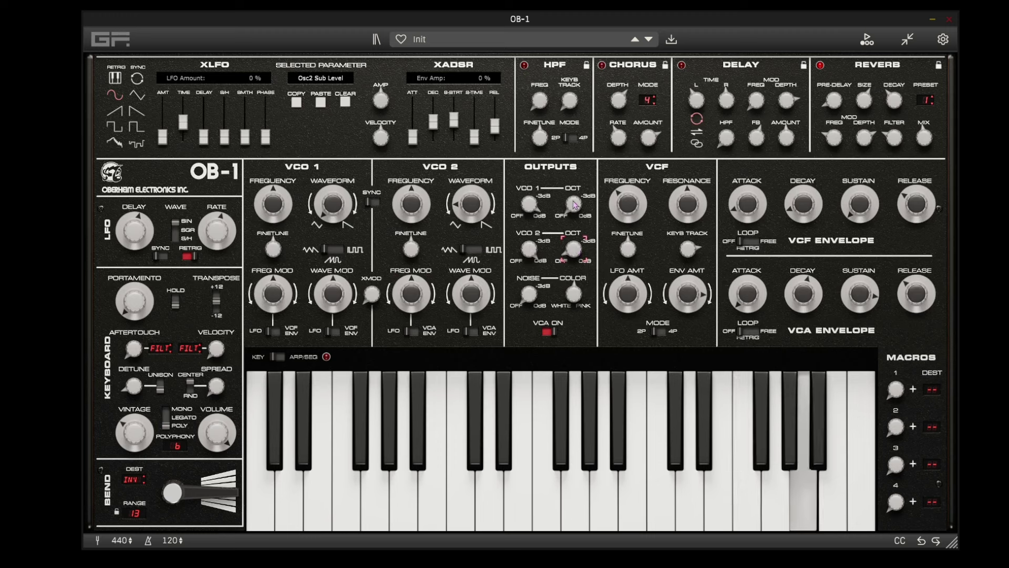
# - Adjust the output volume and try several Vintage amounts, including 66.03 %
pyautogui.click(221, 417)
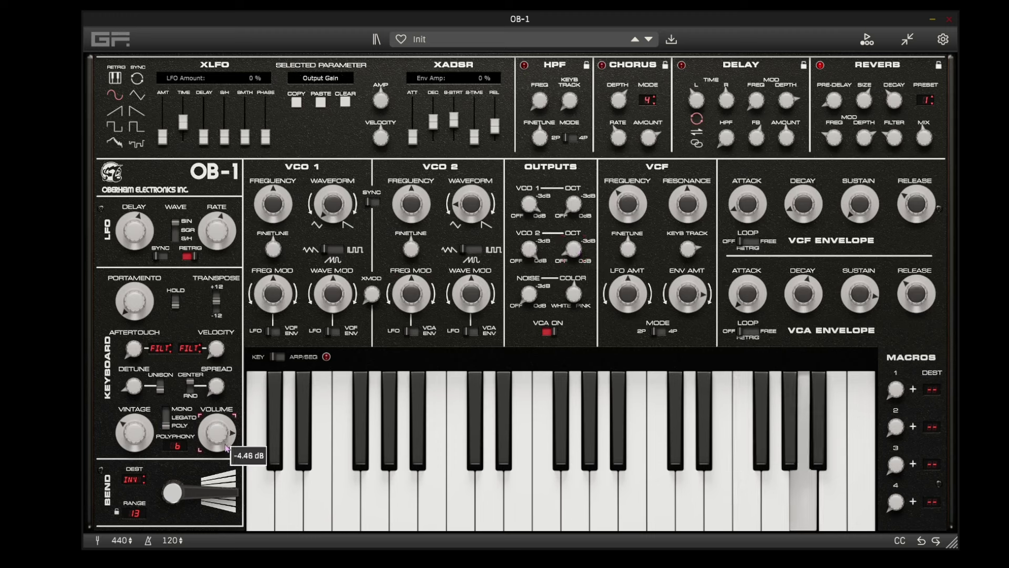
pyautogui.moveTo(135, 437)
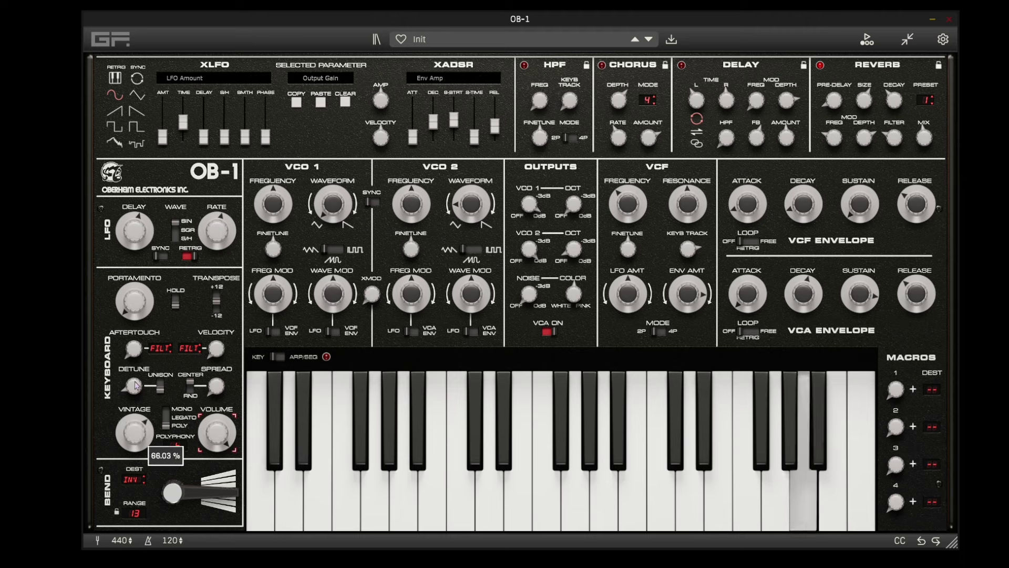
pyautogui.moveTo(134, 431)
pyautogui.mouseDown()
pyautogui.moveTo(134, 447)
pyautogui.moveTo(123, 372)
pyautogui.moveTo(138, 439)
pyautogui.moveTo(138, 424)
pyautogui.mouseUp()
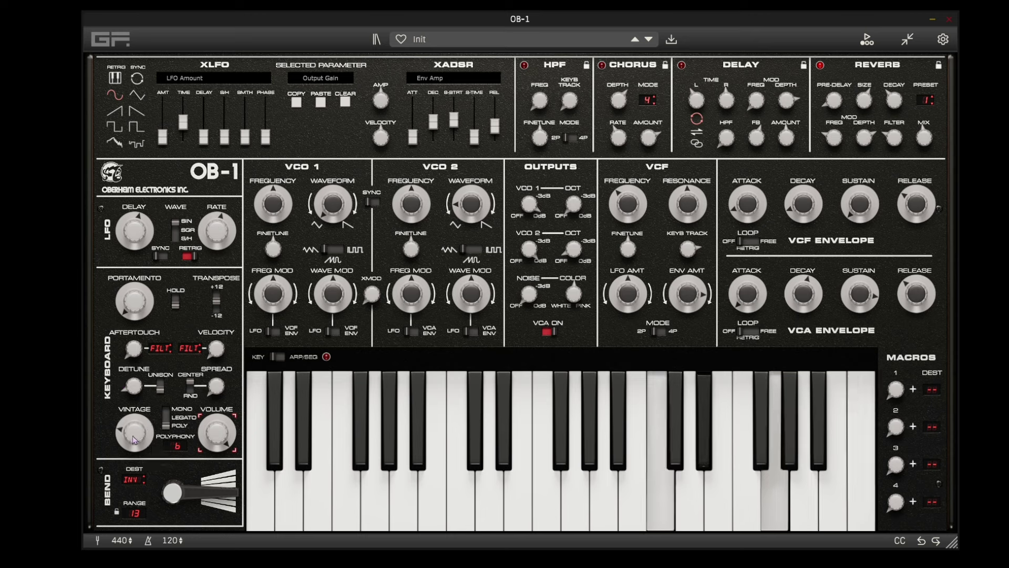
pyautogui.moveTo(136, 441); pyautogui.dragTo(135, 384)
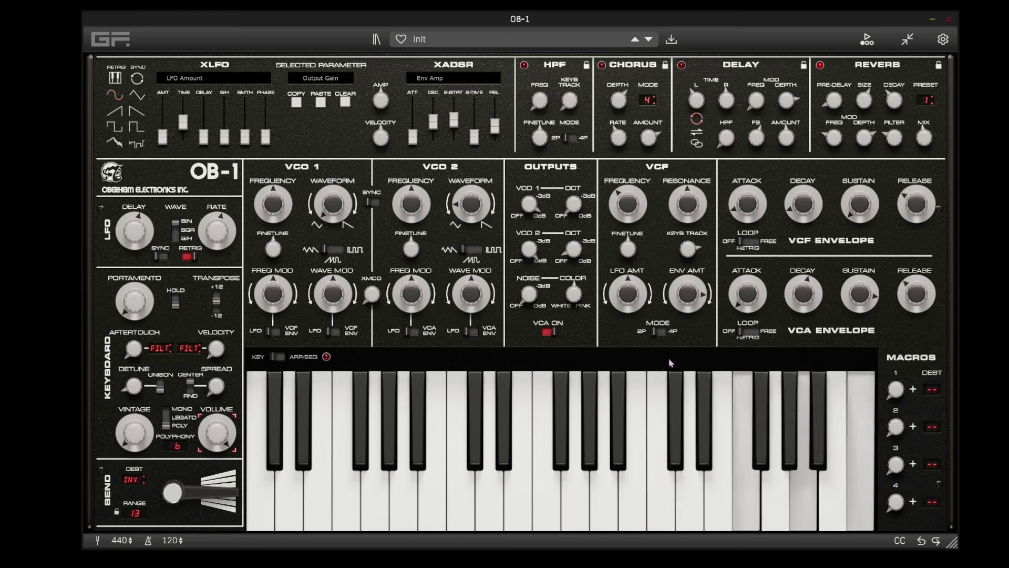
# - Adjust VCO 2's octave level, then vary the VCF resonance and raise the VCF frequency to 11813 Hz
pyautogui.moveTo(571, 257); pyautogui.dragTo(570, 240)
pyautogui.moveTo(627, 205); pyautogui.dragTo(640, 268)
pyautogui.click(683, 210)
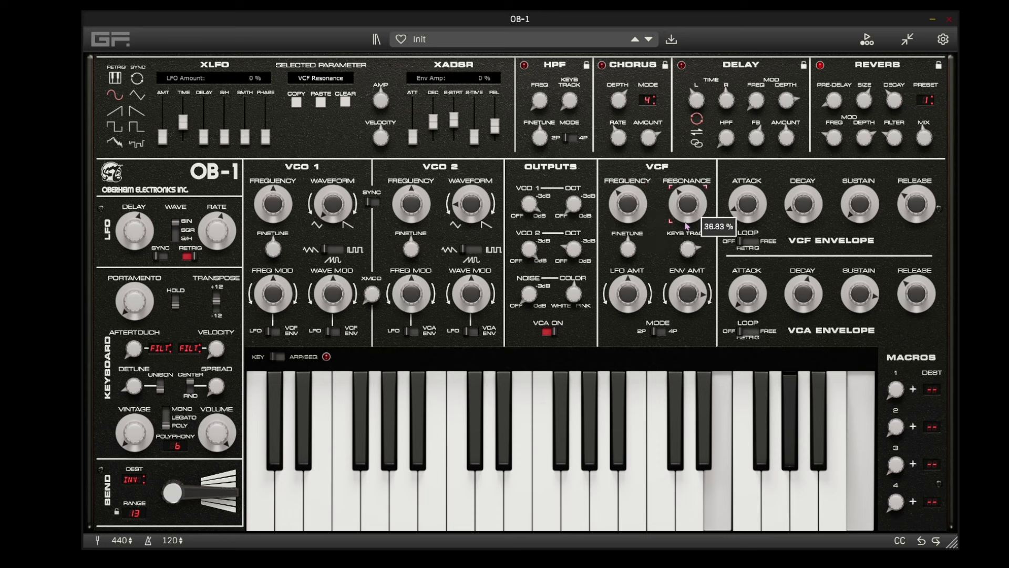
pyautogui.scroll(10, 628, 204)
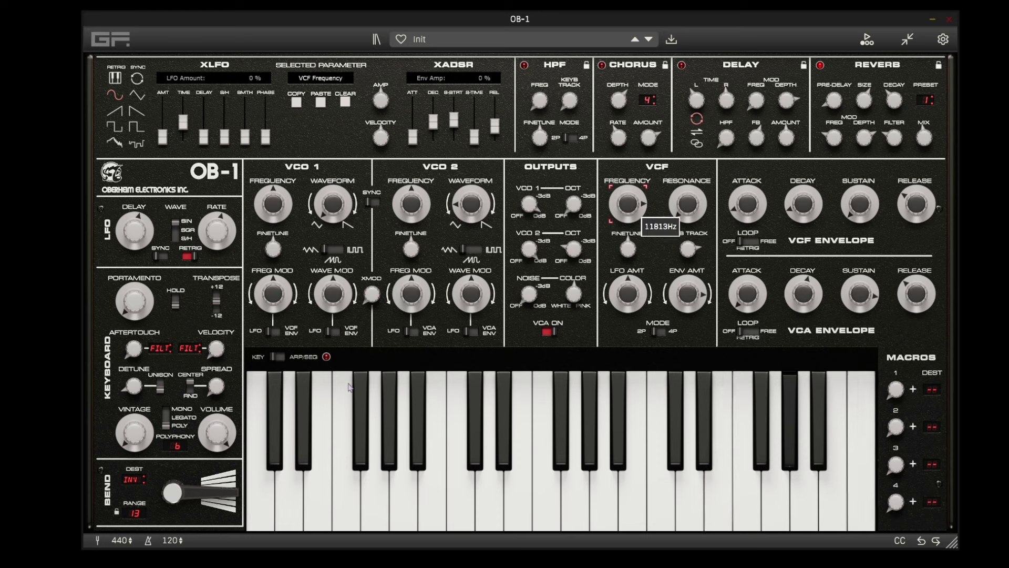
pyautogui.scroll(-5, 225, 425)
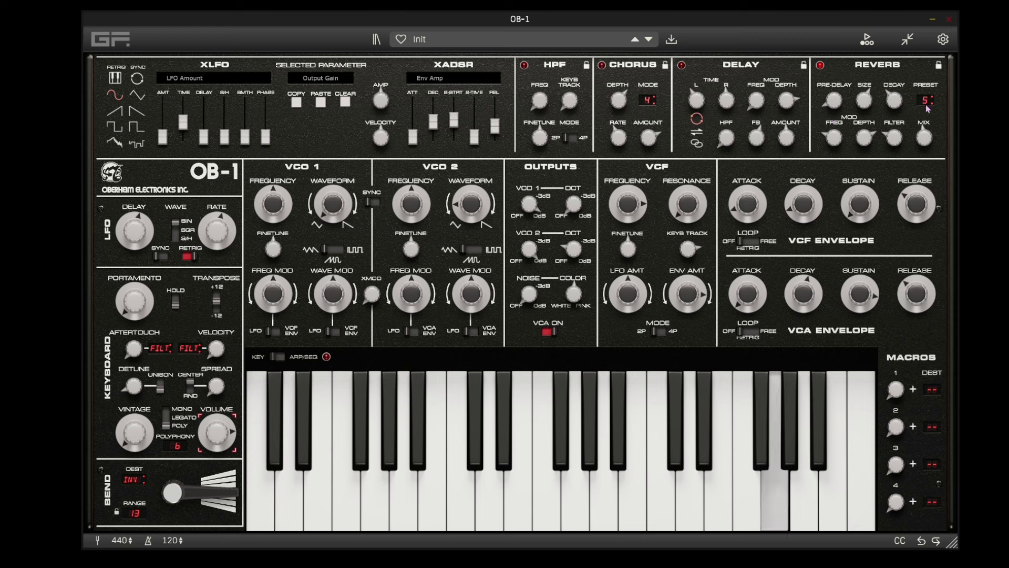
# - Set the reverb mix to 31.32 % and decay to 51.88 %, and choose reverb preset 1 (Slapback)
pyautogui.click(931, 140)
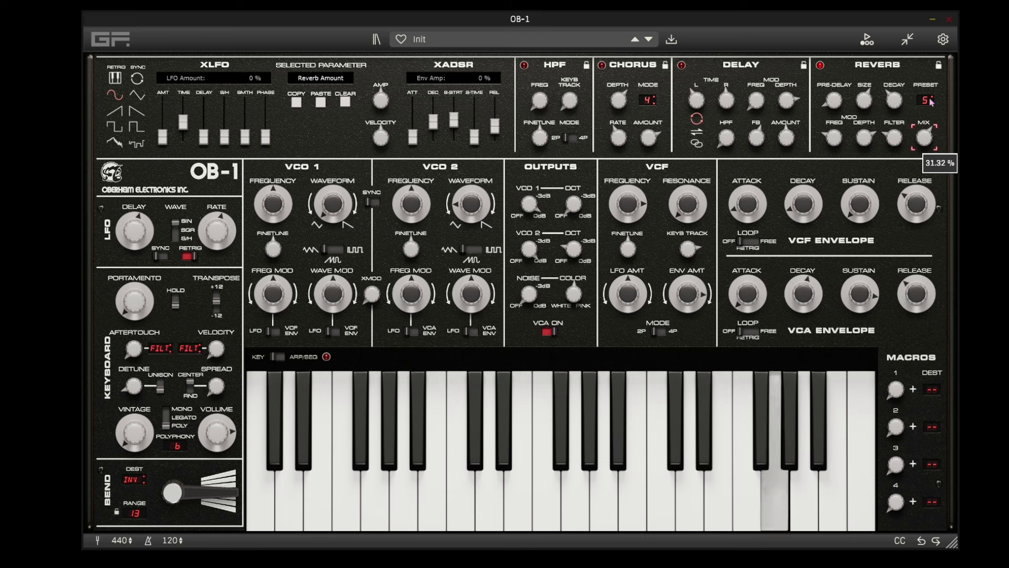
pyautogui.click(899, 101)
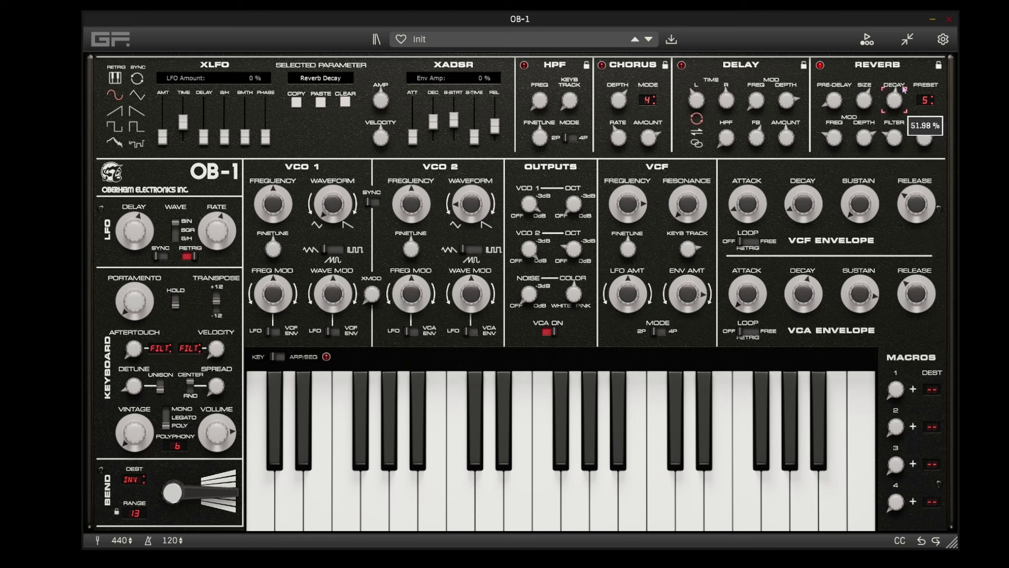
pyautogui.click(926, 104)
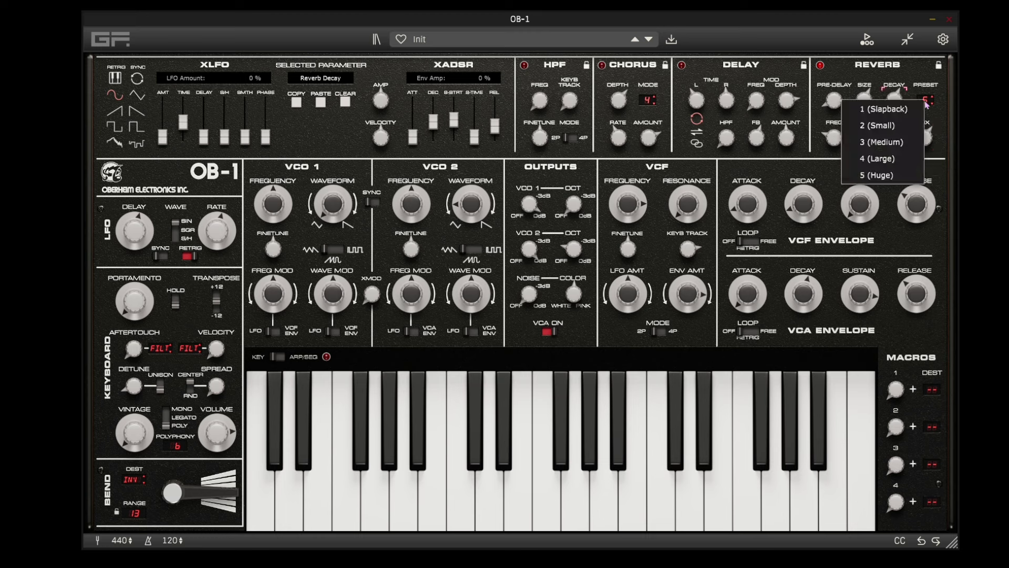
pyautogui.click(873, 103)
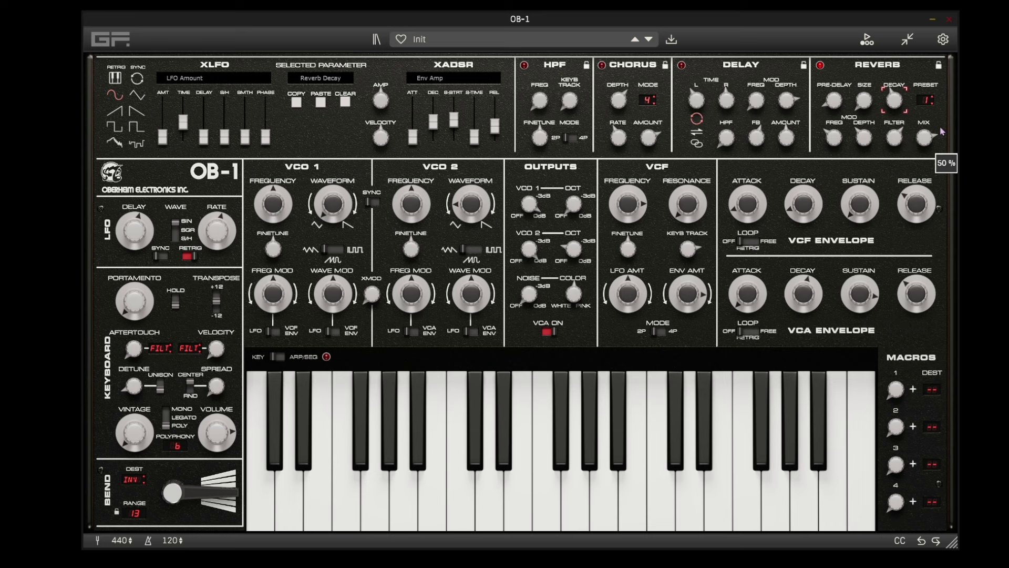
# - Adjust the reverb mix and switch the reverb to preset 4 (Large)
pyautogui.scroll(4, 930, 104)
pyautogui.scroll(-1, 924, 107)
pyautogui.click(924, 107)
pyautogui.click(909, 112)
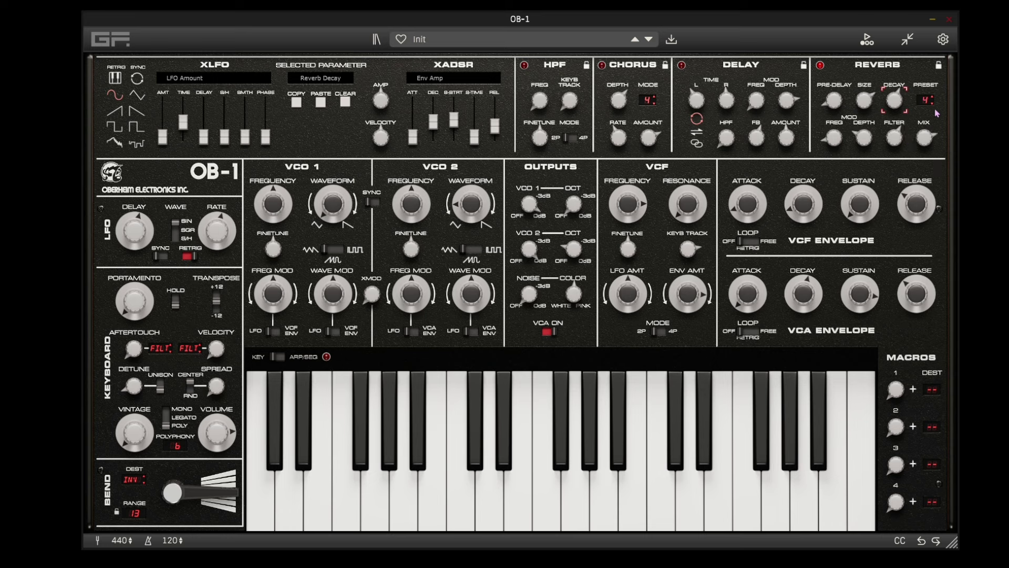
# - Adjust the reverb filter to 28 % and step through reverb presets 1 and 3 to preset 5 (Huge)
pyautogui.scroll(3, 929, 103)
pyautogui.scroll(-2, 930, 104)
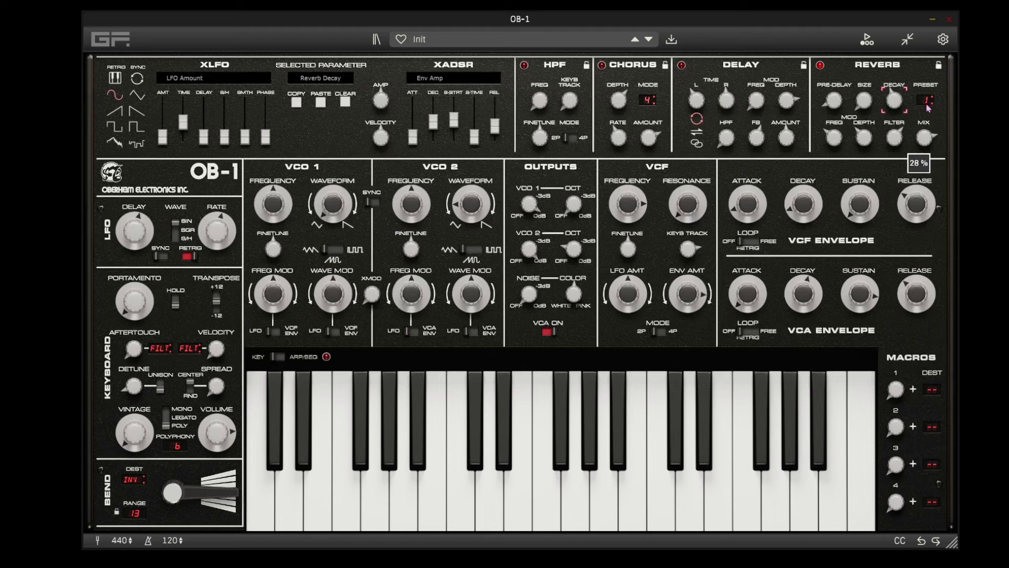
pyautogui.scroll(1, 930, 103)
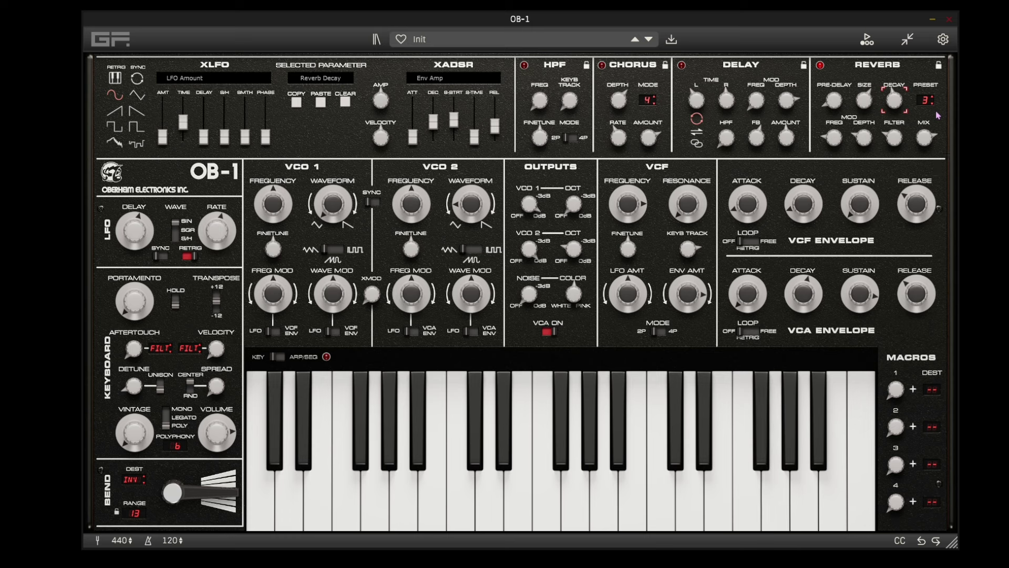
pyautogui.scroll(1, 930, 108)
pyautogui.scroll(1, 933, 122)
# - Lower the VCF frequency to 1058 Hz and set the aftertouch amount to 64.76 %
pyautogui.click(631, 218)
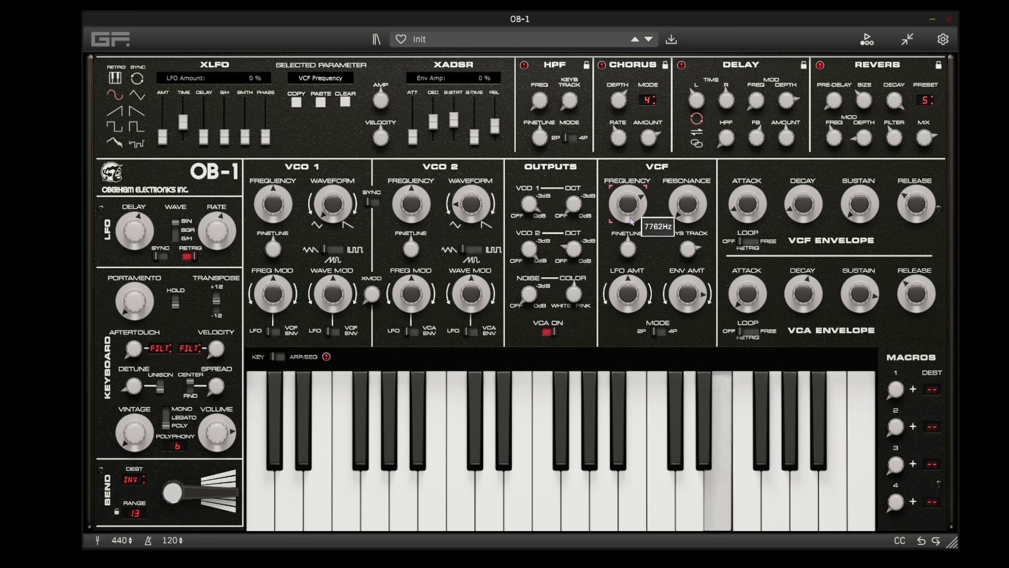
pyautogui.moveTo(631, 221); pyautogui.dragTo(608, 258)
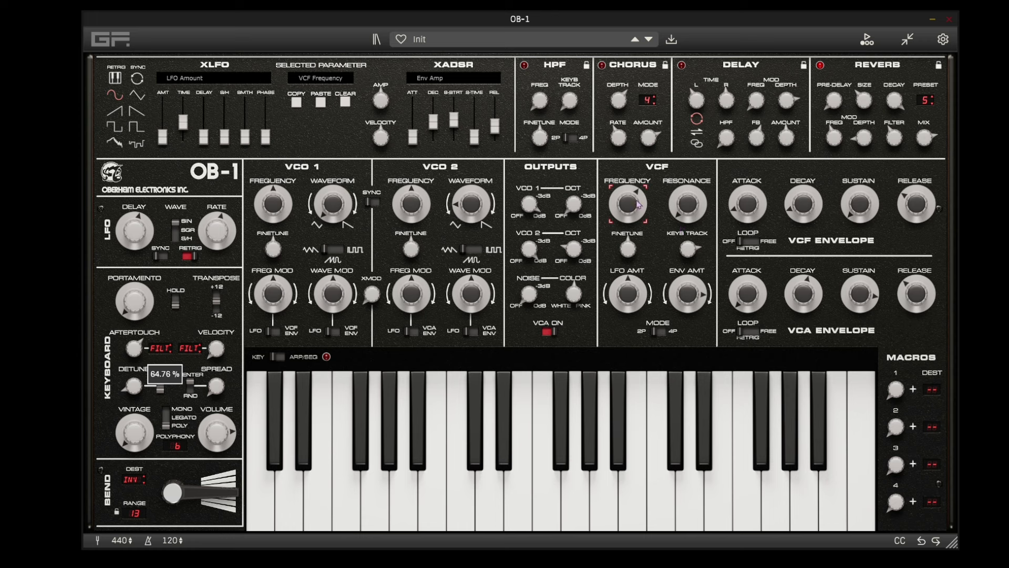
pyautogui.moveTo(638, 211); pyautogui.dragTo(637, 226)
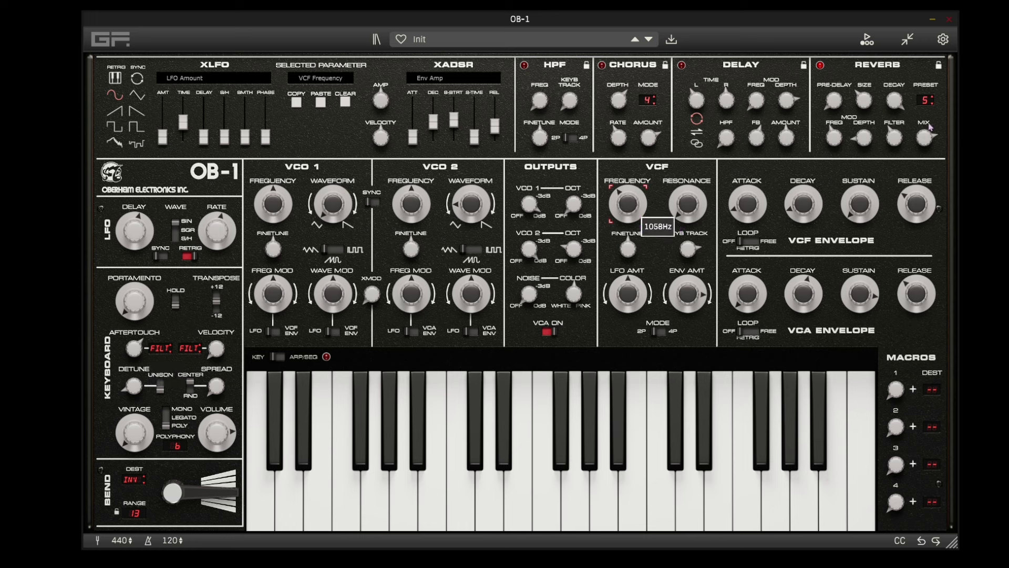
# - Adjust the reverb's mix and raise its modulation depth
pyautogui.click(923, 151)
pyautogui.moveTo(923, 151); pyautogui.dragTo(923, 118)
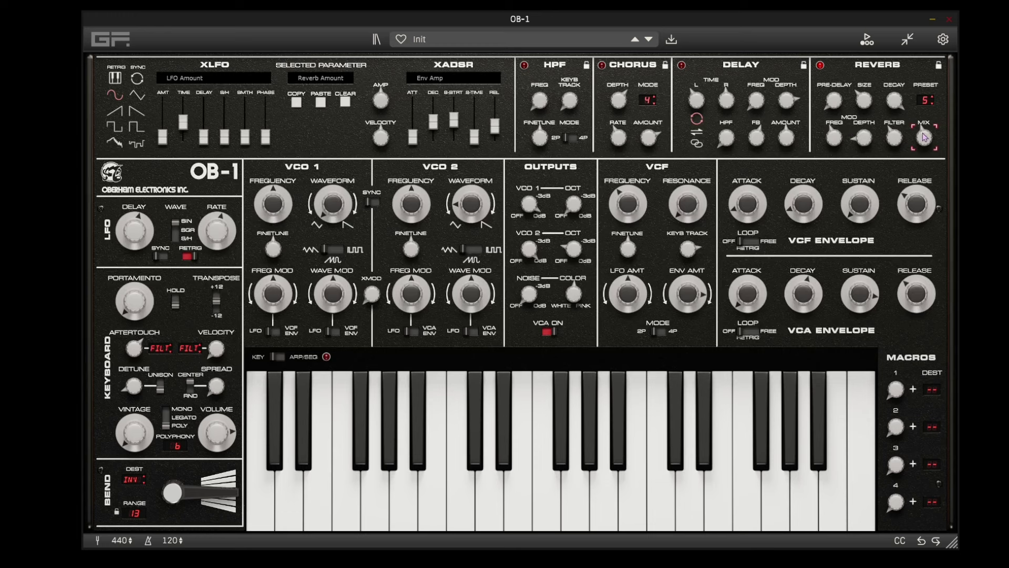
pyautogui.moveTo(925, 137); pyautogui.dragTo(926, 126)
pyautogui.moveTo(869, 140); pyautogui.dragTo(860, 84)
# - Lengthen the VCA attack to at least 1.8 s and readjust the VCF frequency
pyautogui.click(749, 302)
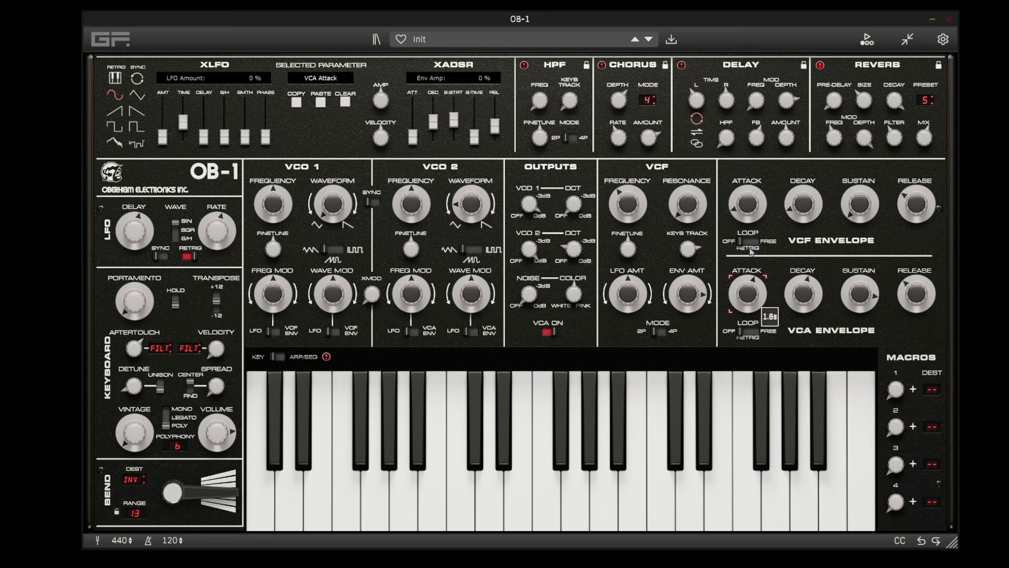
pyautogui.moveTo(753, 238); pyautogui.dragTo(754, 245)
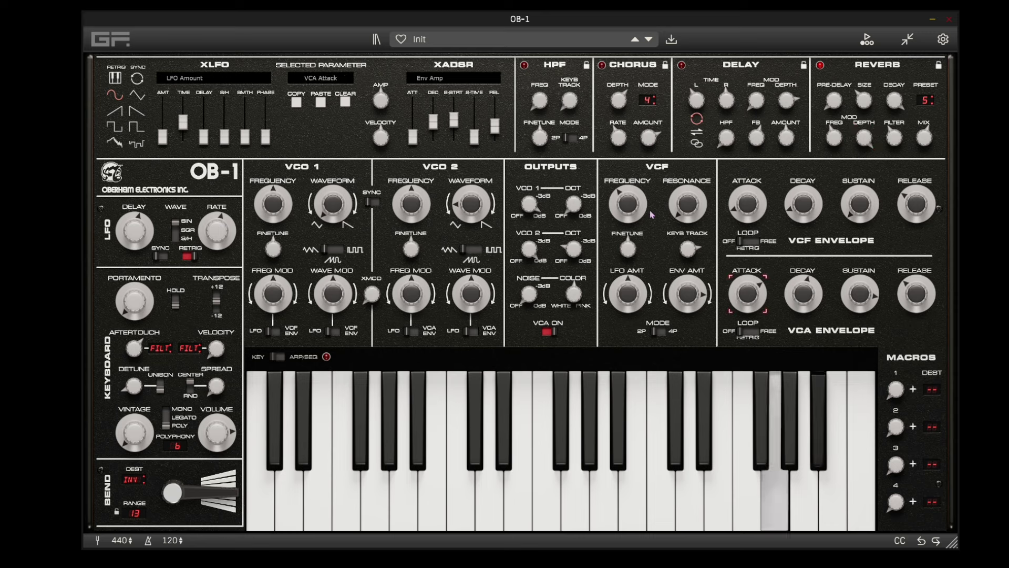
pyautogui.click(634, 211)
# - Adjust the VCF envelope amount and the VCF attack time
pyautogui.moveTo(692, 263)
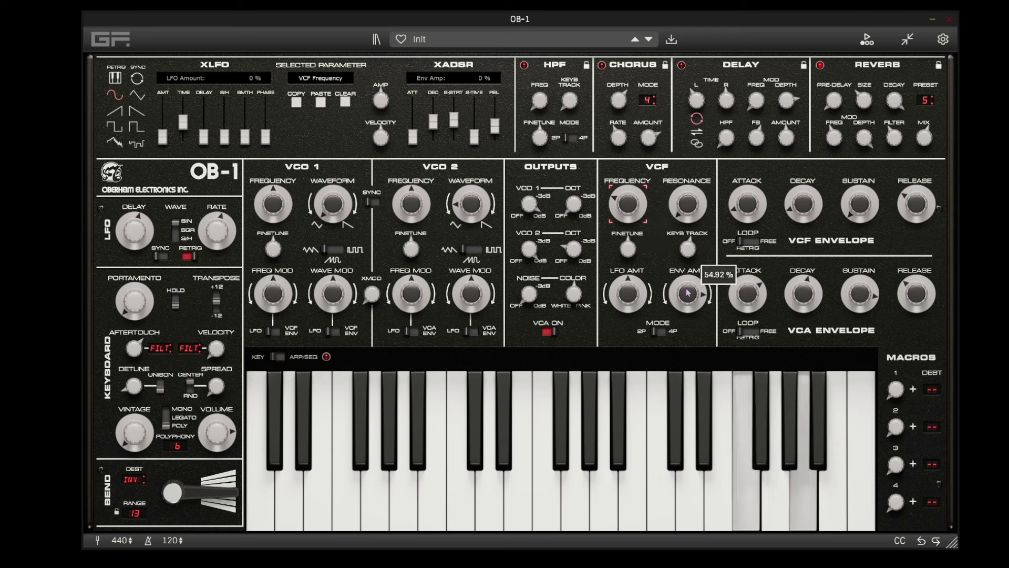
pyautogui.moveTo(688, 296); pyautogui.dragTo(688, 295)
pyautogui.moveTo(743, 208); pyautogui.dragTo(750, 164)
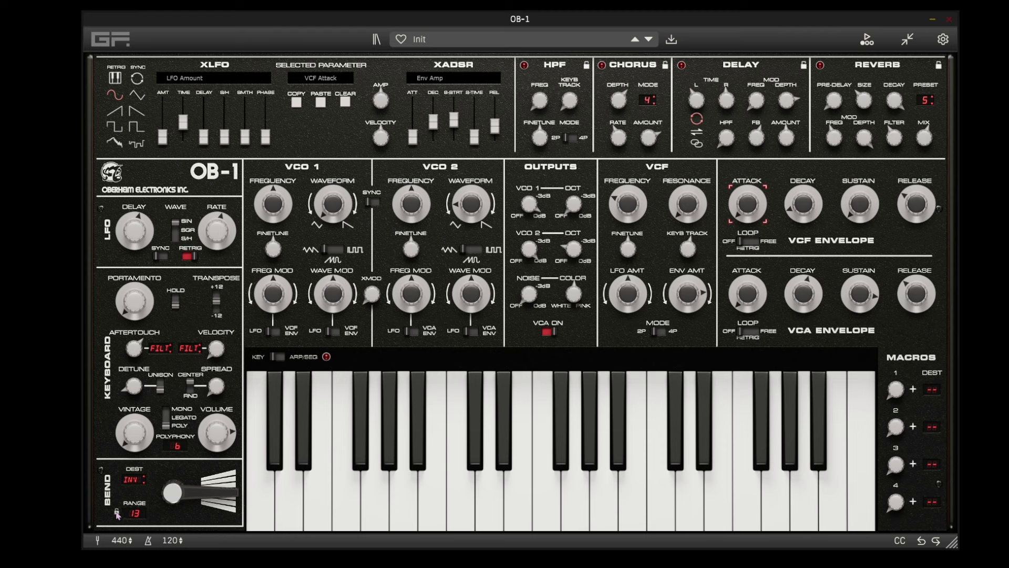
# - Try the arpeggiator/sequencer view and the HPF section's lock, switching both back
pyautogui.click(279, 357)
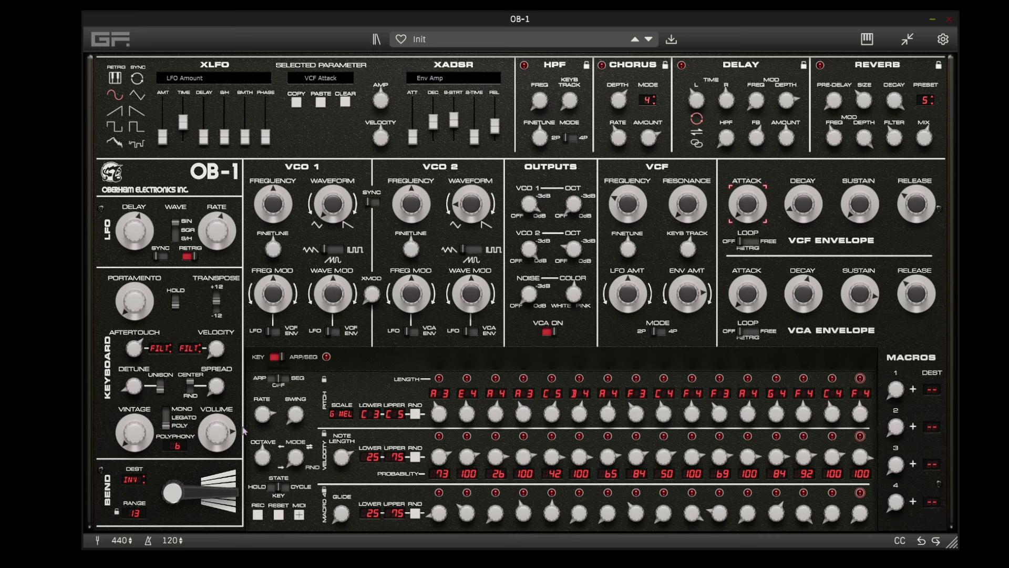
pyautogui.click(276, 358)
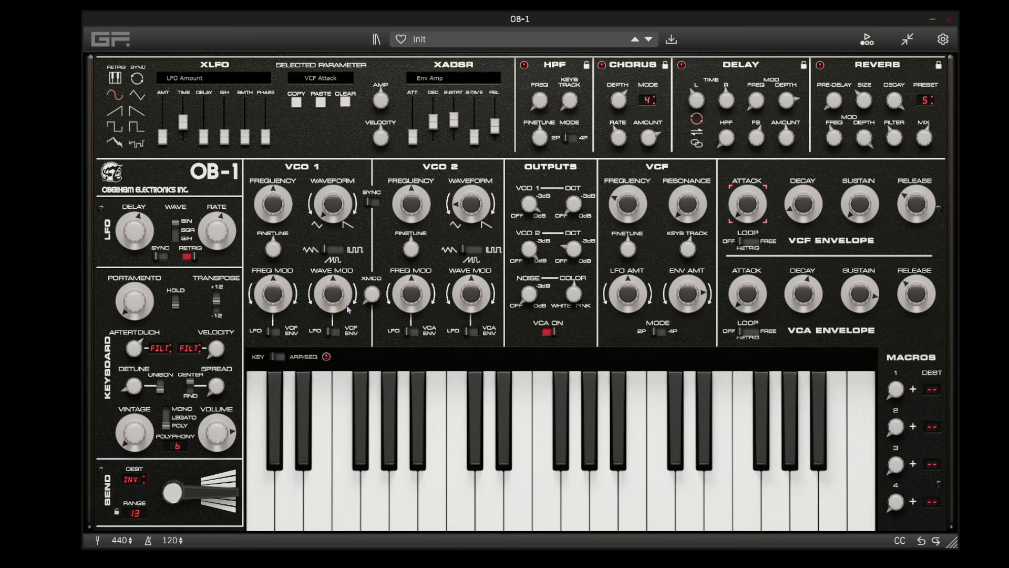
pyautogui.click(587, 66)
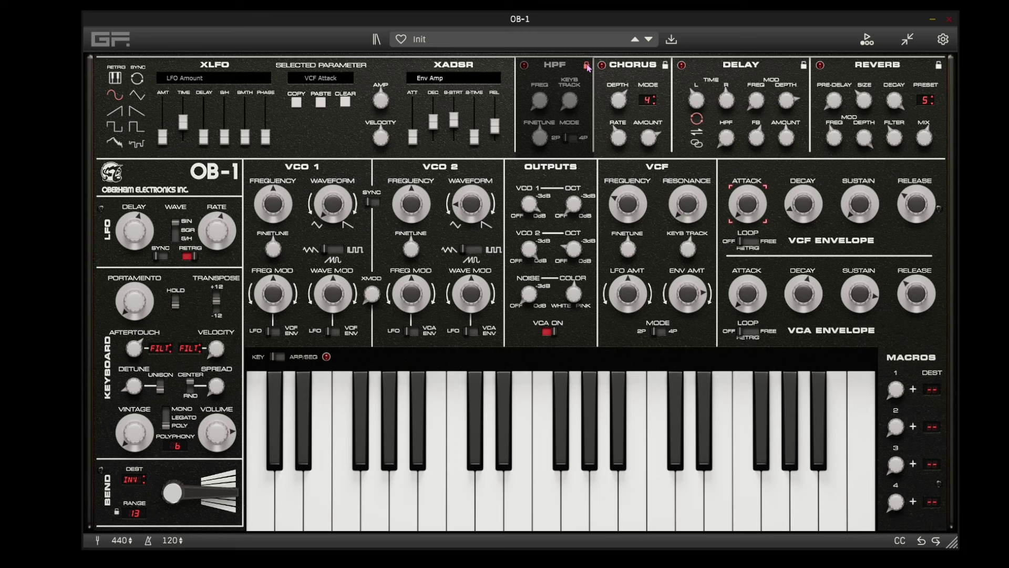
pyautogui.click(586, 67)
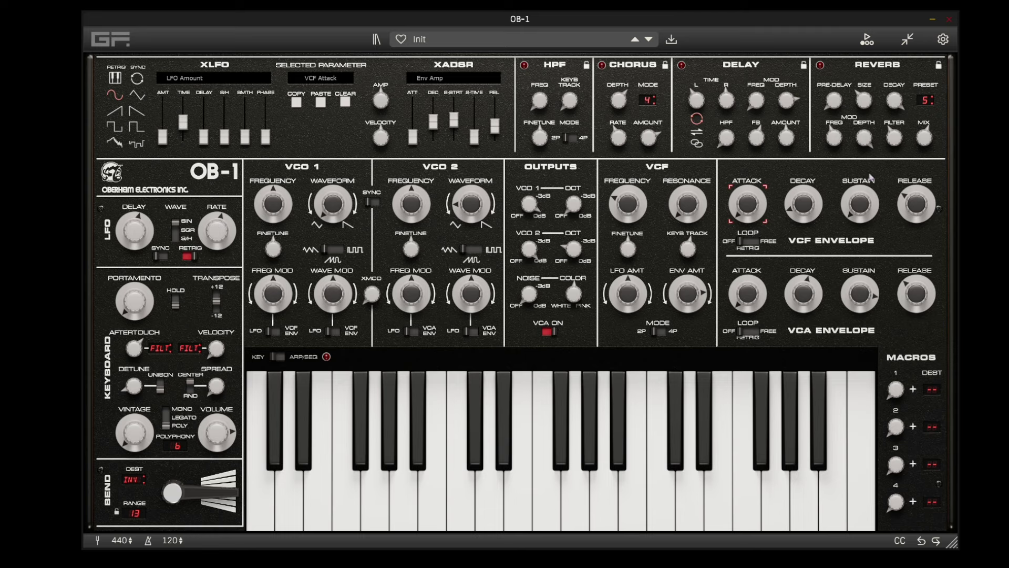
# - Vary the VCF frequency and set the VCF attack to 4 ms
pyautogui.click(629, 203)
pyautogui.moveTo(629, 203)
pyautogui.mouseDown()
pyautogui.moveTo(631, 182)
pyautogui.moveTo(633, 219)
pyautogui.mouseUp()
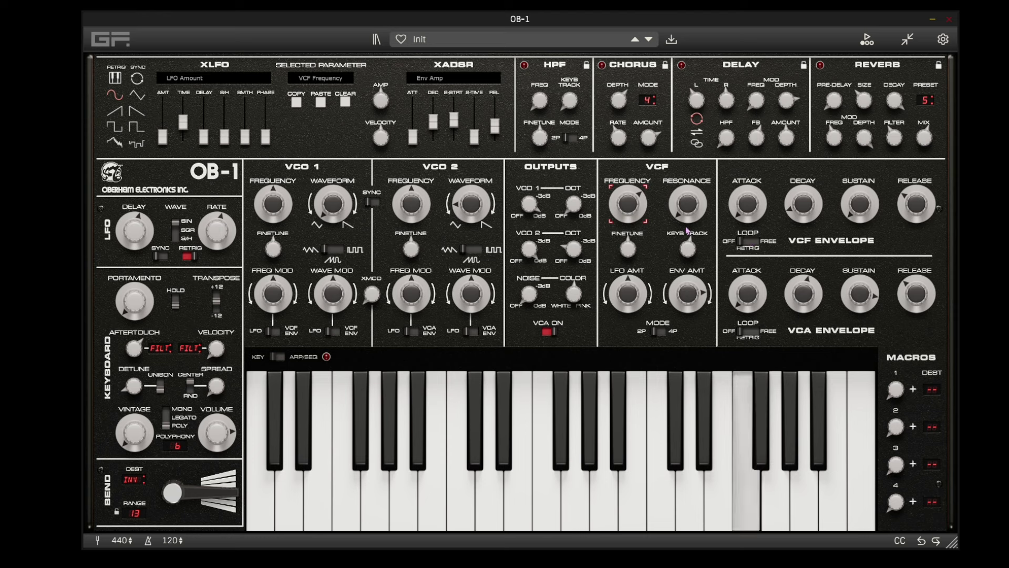
pyautogui.click(743, 200)
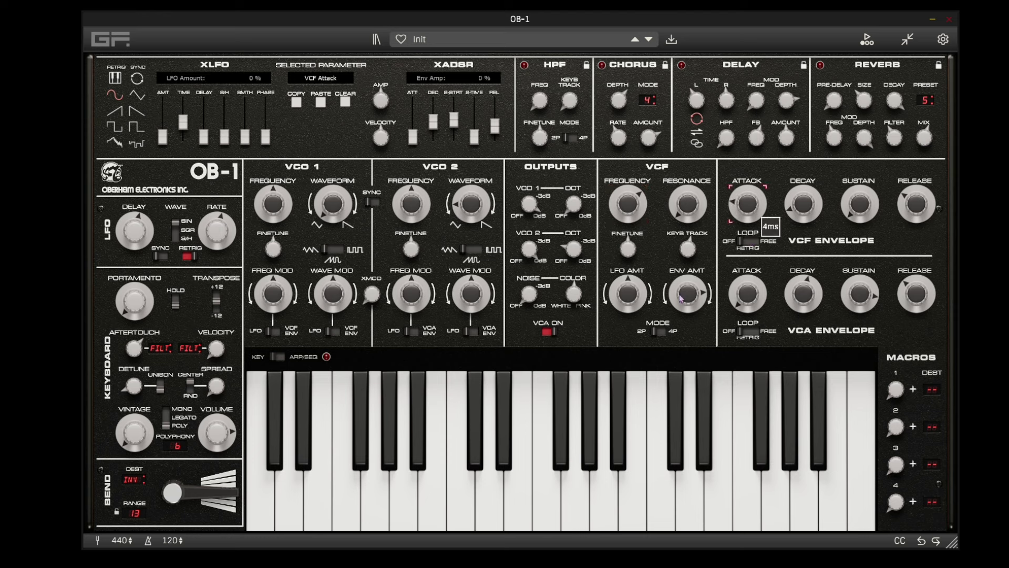
# - Set the VCF frequency to 408 Hz and the envelope amount to 100 %, and adjust the resonance
pyautogui.moveTo(683, 300); pyautogui.dragTo(683, 294)
pyautogui.click(639, 209)
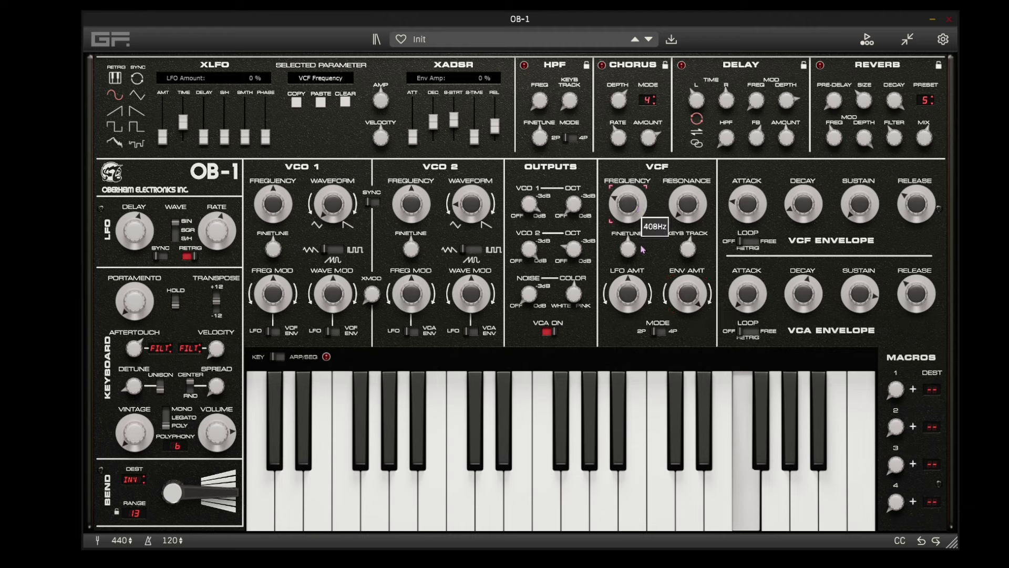
pyautogui.moveTo(684, 292)
pyautogui.mouseDown()
pyautogui.moveTo(690, 322)
pyautogui.moveTo(688, 299)
pyautogui.mouseUp()
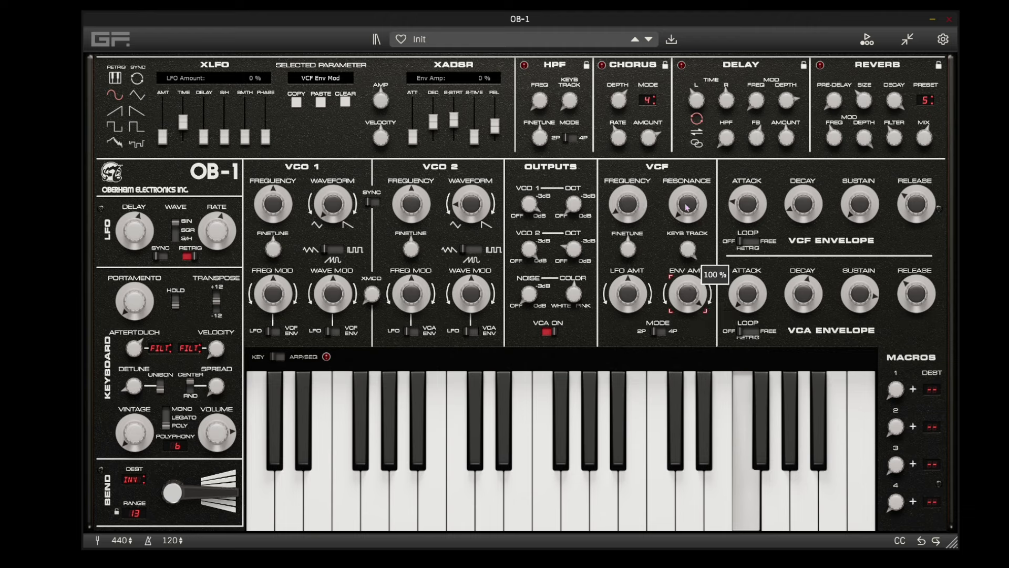
pyautogui.moveTo(687, 207); pyautogui.dragTo(683, 166)
# - Set the VCF envelope loop to Retrig, adjust its attack and set its decay to 226 ms
pyautogui.moveTo(741, 206); pyautogui.dragTo(794, 246)
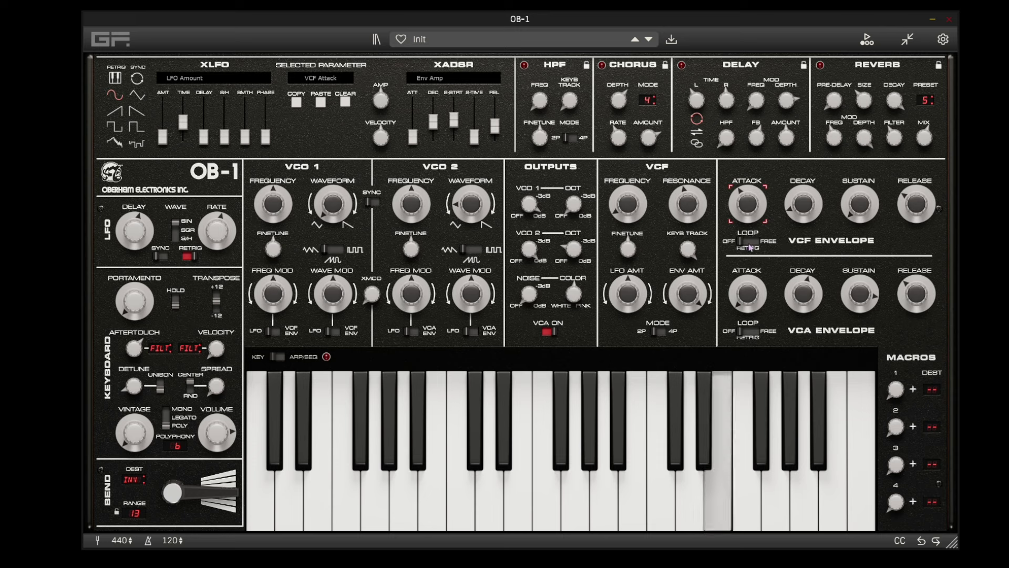
pyautogui.click(752, 242)
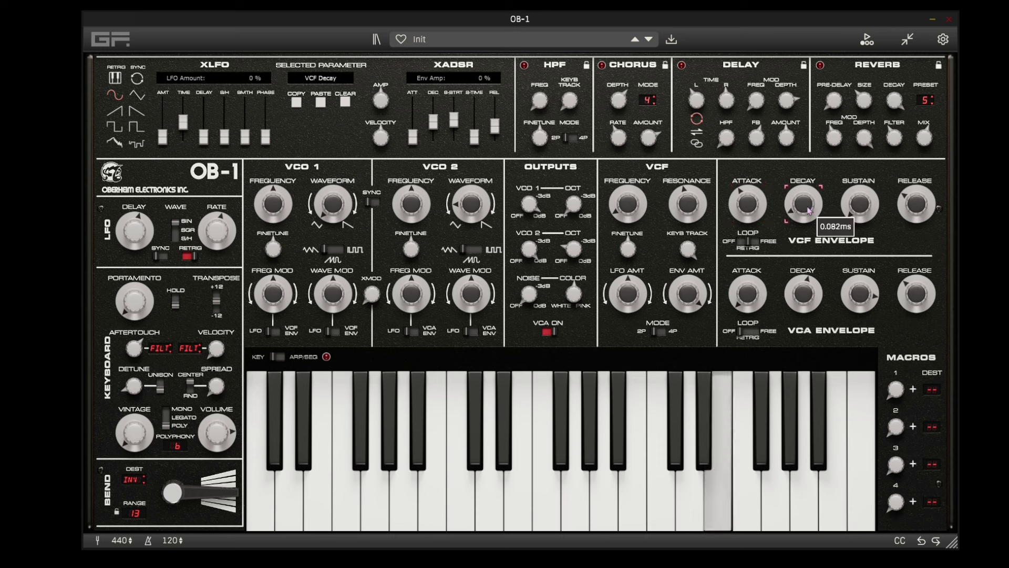
pyautogui.moveTo(751, 209)
pyautogui.scroll(-5, 751, 209)
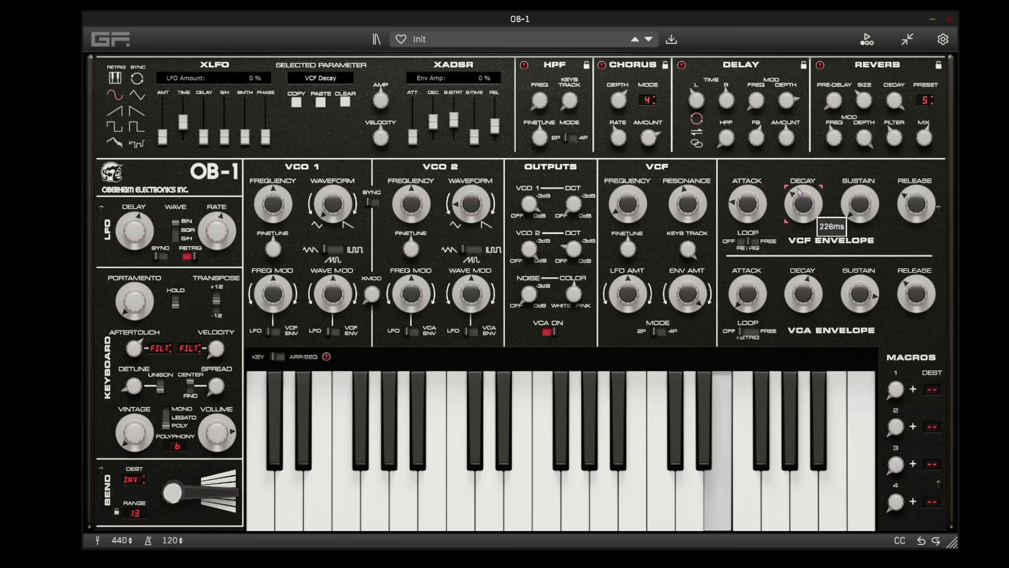
# - Modulate the VCF decay with the XLFO at a rate of about 8 s, and set the decay to 4 s
pyautogui.scroll(5, 798, 205)
pyautogui.scroll(3, 798, 200)
pyautogui.scroll(-3, 798, 201)
pyautogui.moveTo(798, 200); pyautogui.dragTo(796, 189)
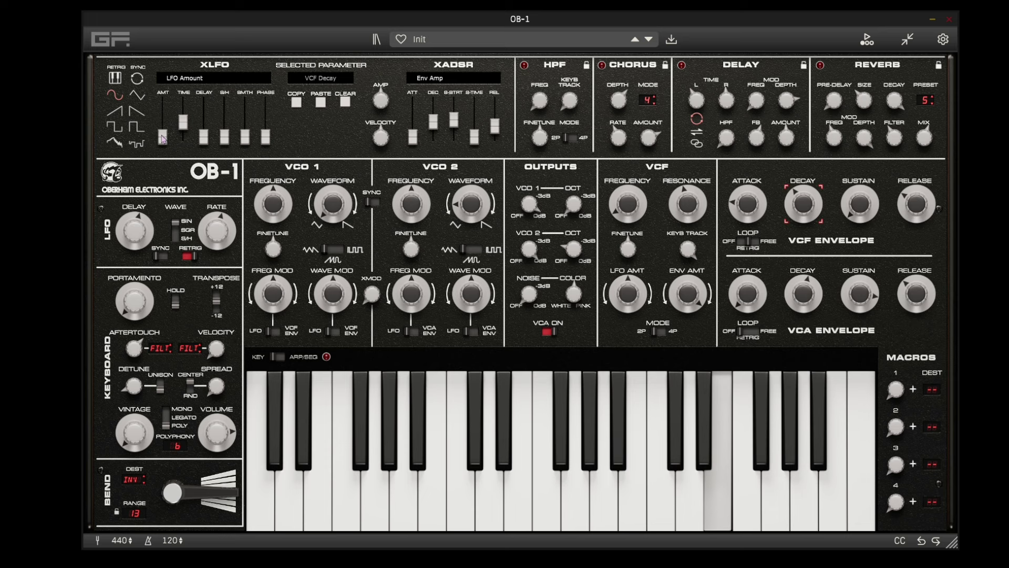
pyautogui.moveTo(163, 138); pyautogui.dragTo(185, 101)
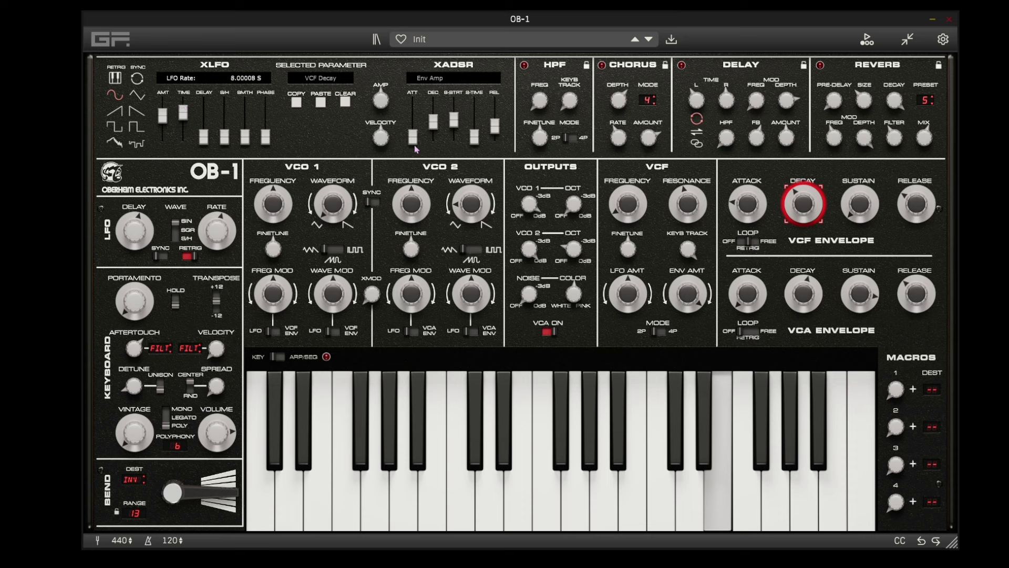
pyautogui.moveTo(809, 201); pyautogui.dragTo(808, 183)
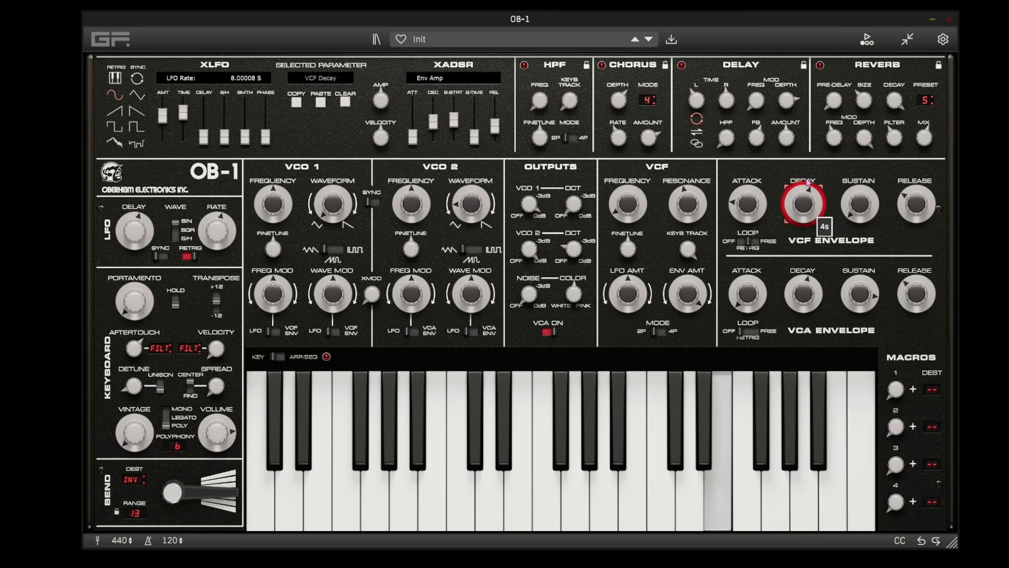
# - Set the VCF attack to about 32 ms and clear the modulation assigned to the output gain
pyautogui.click(752, 208)
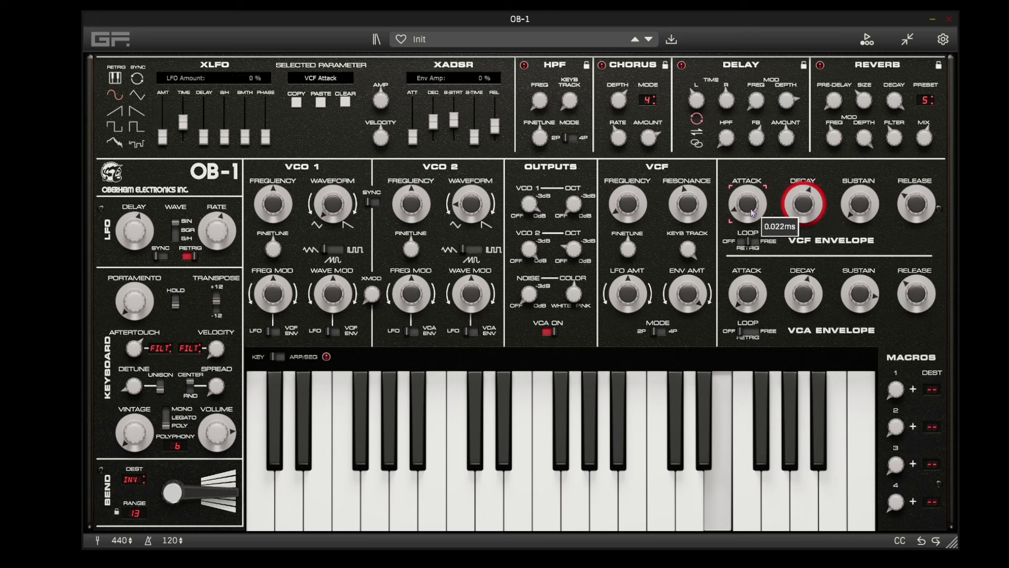
pyautogui.moveTo(752, 212); pyautogui.dragTo(749, 196)
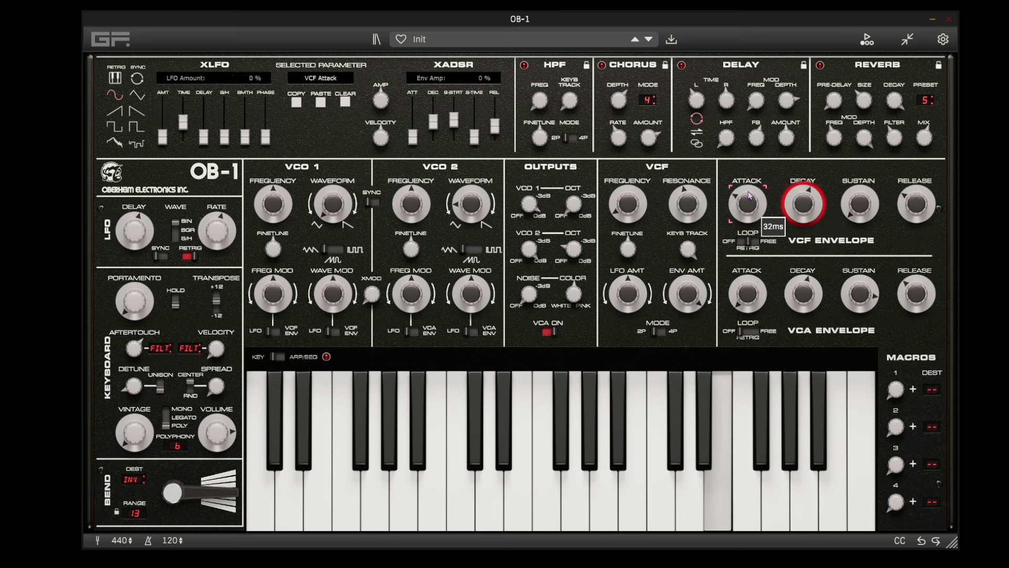
pyautogui.moveTo(749, 196); pyautogui.dragTo(749, 198)
pyautogui.click(217, 432)
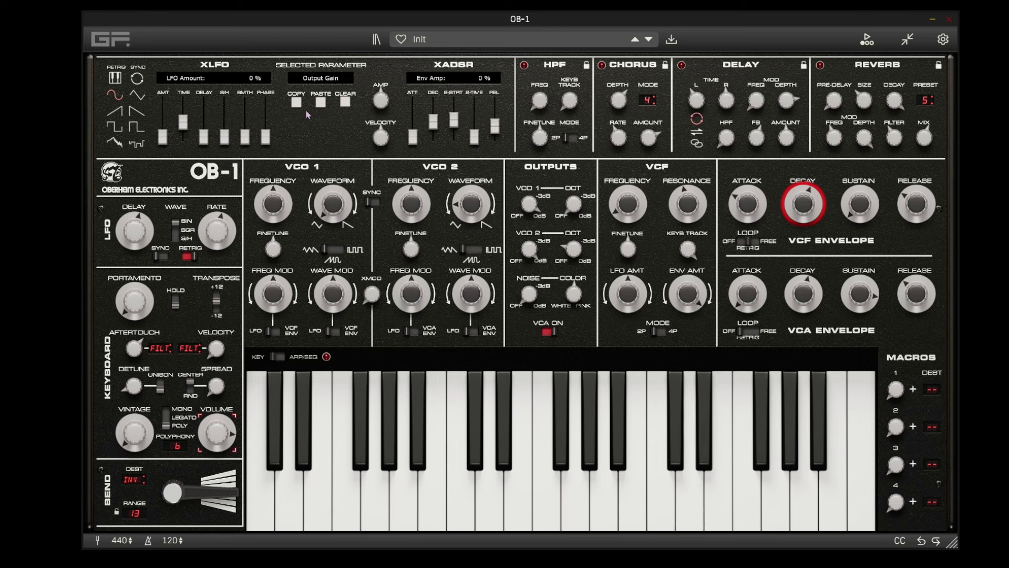
pyautogui.click(345, 101)
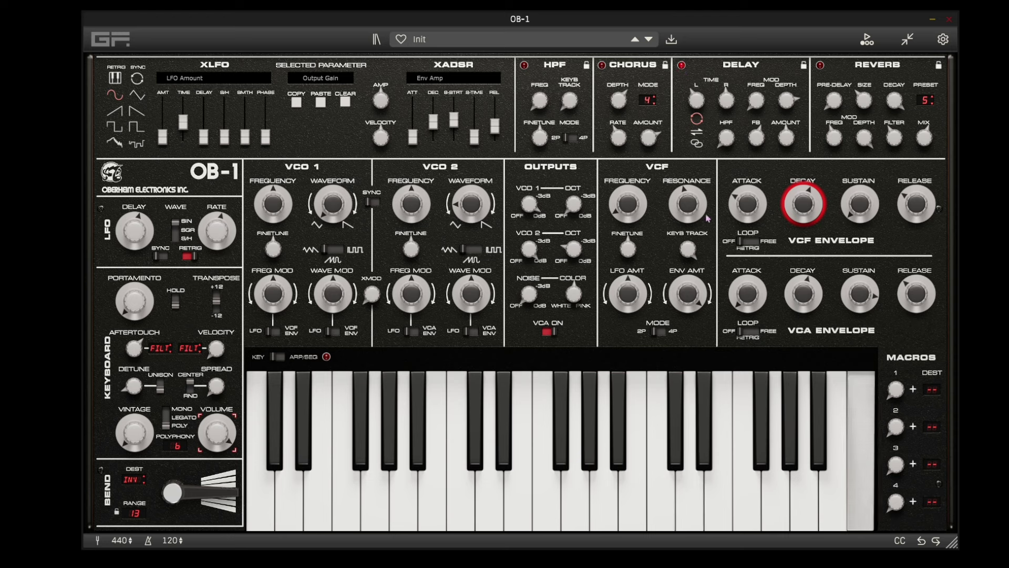
# - Set the VCF frequency to 9766 Hz with lower resonance, and bring in VCO 2 with a 72.38/27.62 % waveform morph
pyautogui.moveTo(699, 205); pyautogui.dragTo(697, 227)
pyautogui.moveTo(638, 210); pyautogui.dragTo(634, 150)
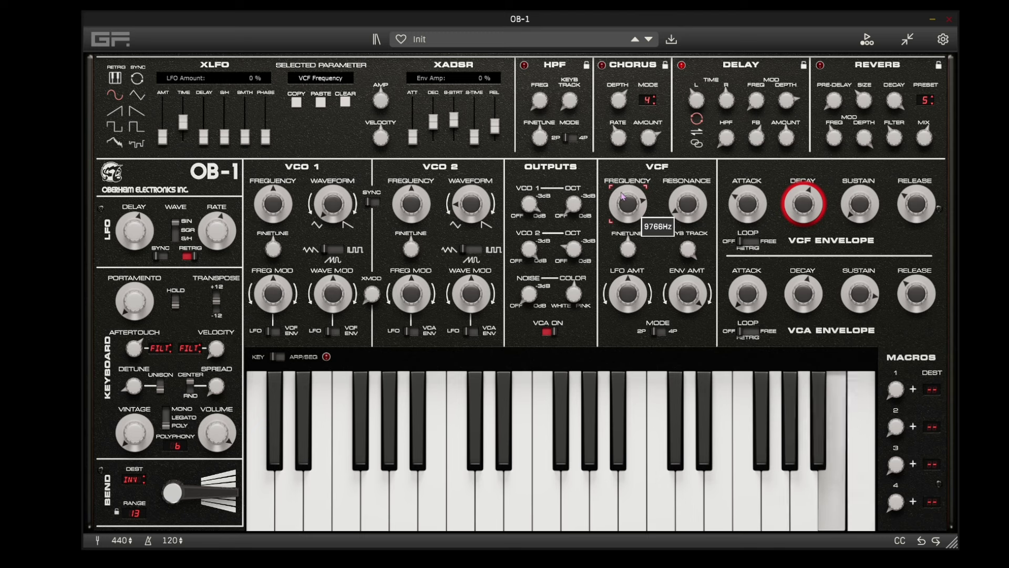
pyautogui.click(530, 246)
pyautogui.moveTo(471, 204); pyautogui.dragTo(522, 206)
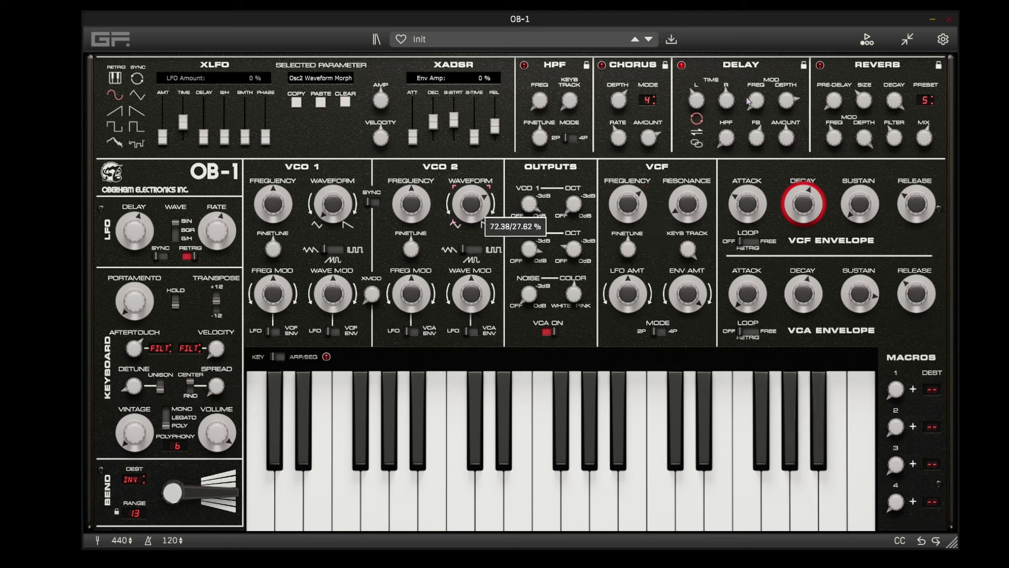
# - Set the delay amount to -8.78 dB and its feedback to 73.92 %, adjusting the right delay time
pyautogui.click(785, 127)
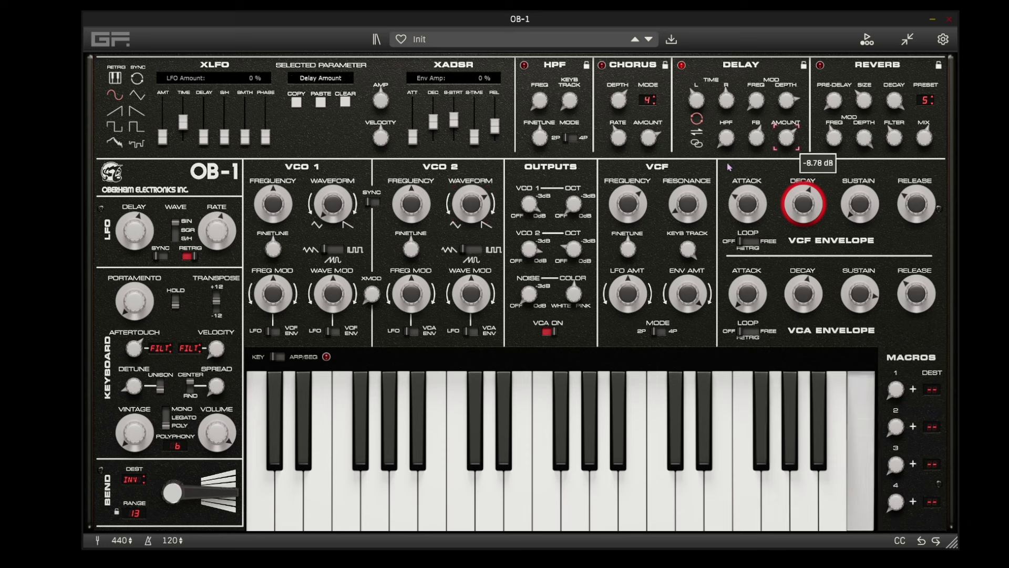
pyautogui.click(755, 139)
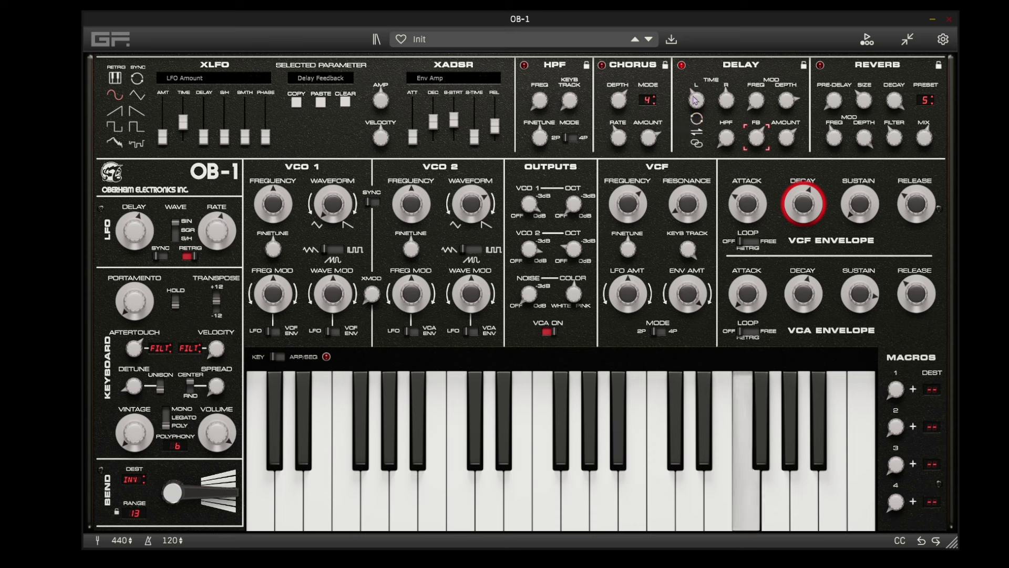
pyautogui.moveTo(723, 96)
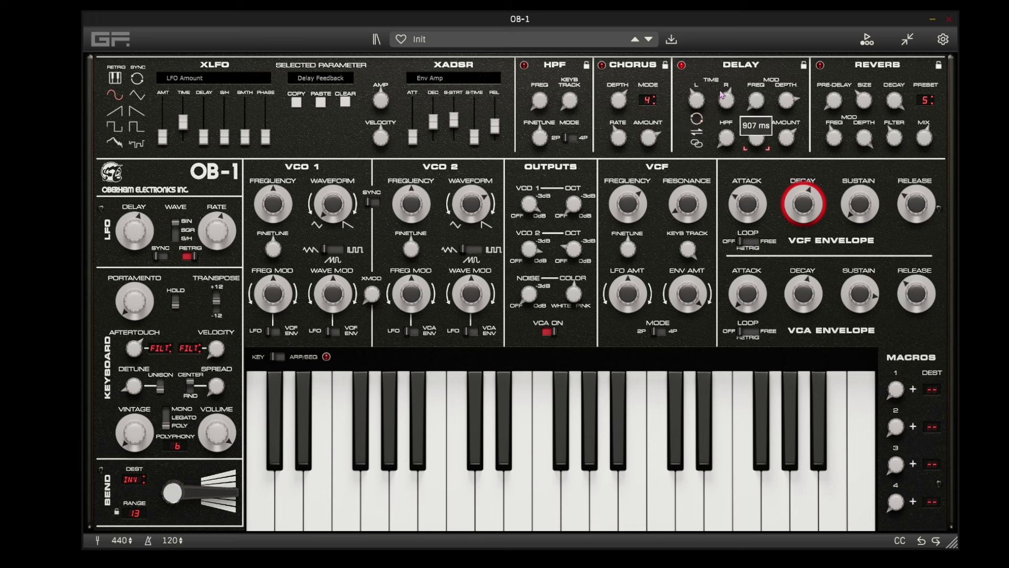
pyautogui.scroll(2, 723, 94)
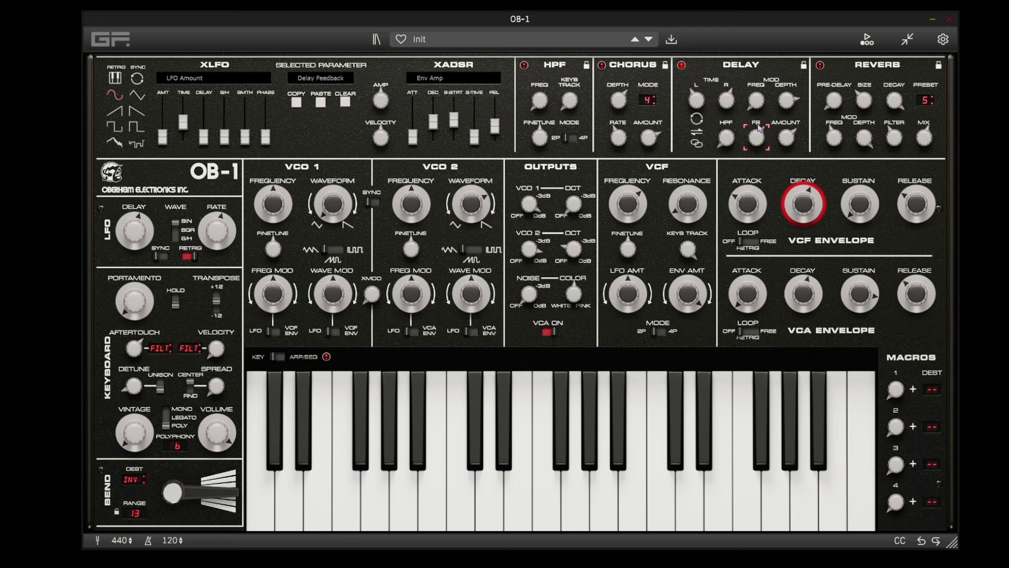
pyautogui.scroll(2, 757, 131)
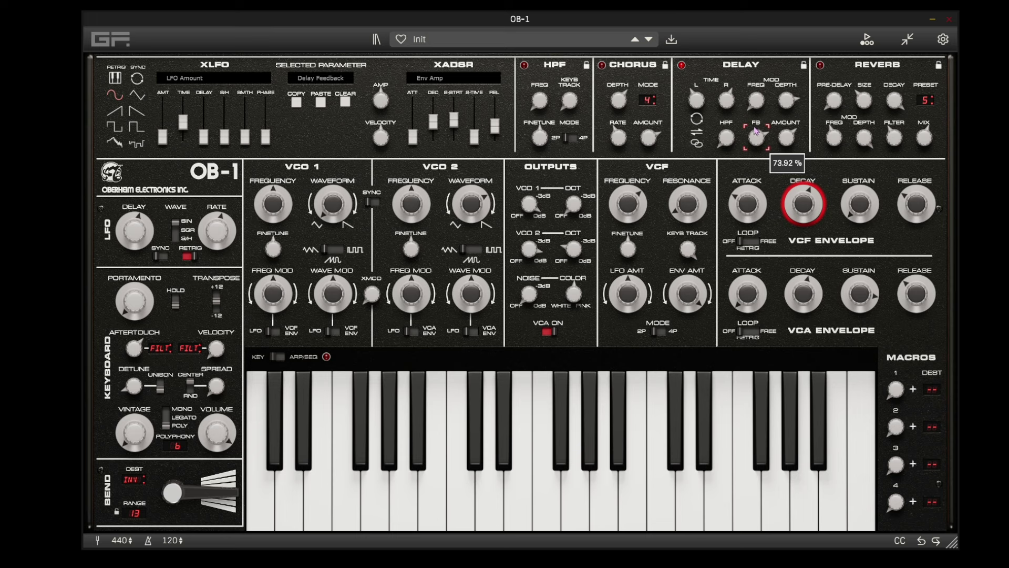
pyautogui.scroll(3, 789, 101)
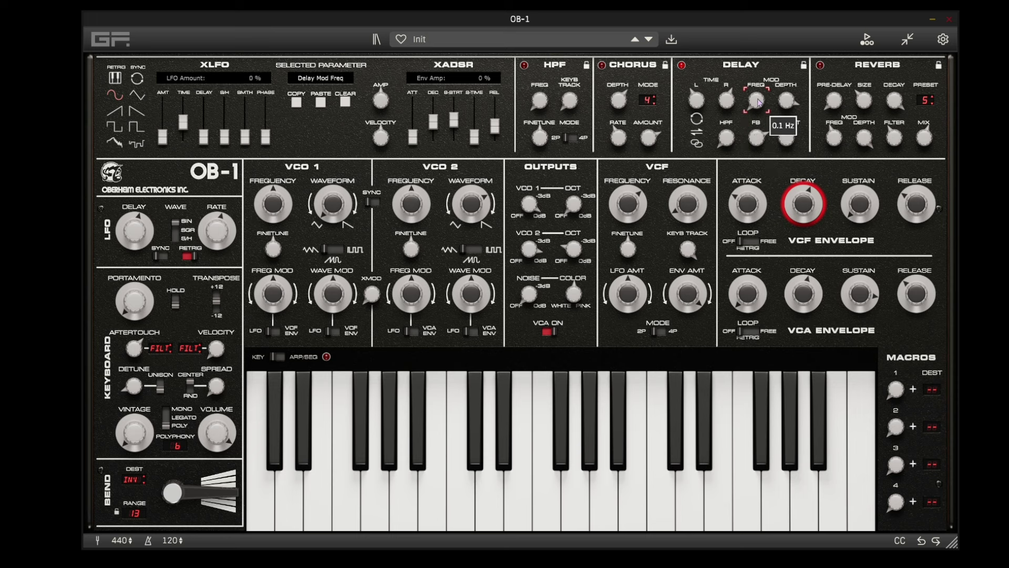
# - Vary the delay's modulation frequency, and enable crossfeed with an adjusted delay high-pass filter
pyautogui.click(758, 101)
pyautogui.moveTo(762, 50); pyautogui.dragTo(764, 63)
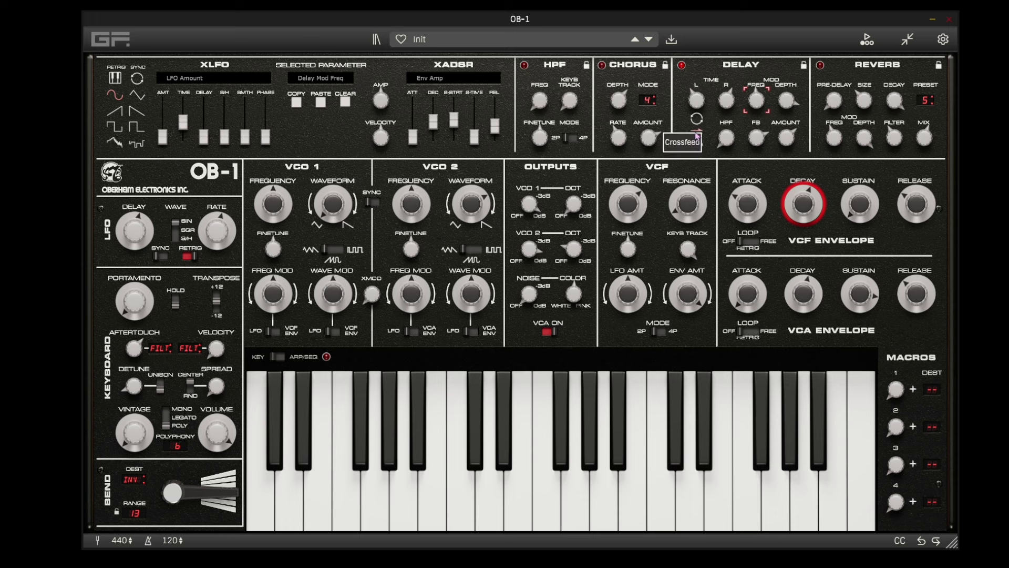
pyautogui.click(723, 138)
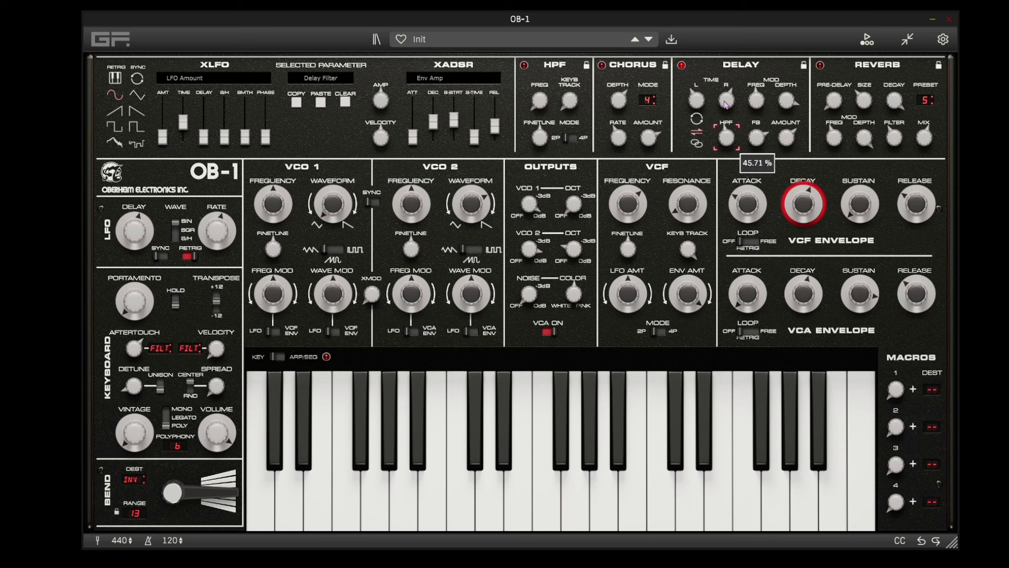
pyautogui.moveTo(726, 138)
pyautogui.mouseDown()
pyautogui.moveTo(726, 153)
pyautogui.moveTo(754, 130)
pyautogui.moveTo(720, 145)
pyautogui.mouseUp()
# - Raise the delay feedback and set the delay modulation depth to 100 %, readjusting the modulation frequency
pyautogui.click(754, 132)
pyautogui.moveTo(787, 102); pyautogui.dragTo(783, 123)
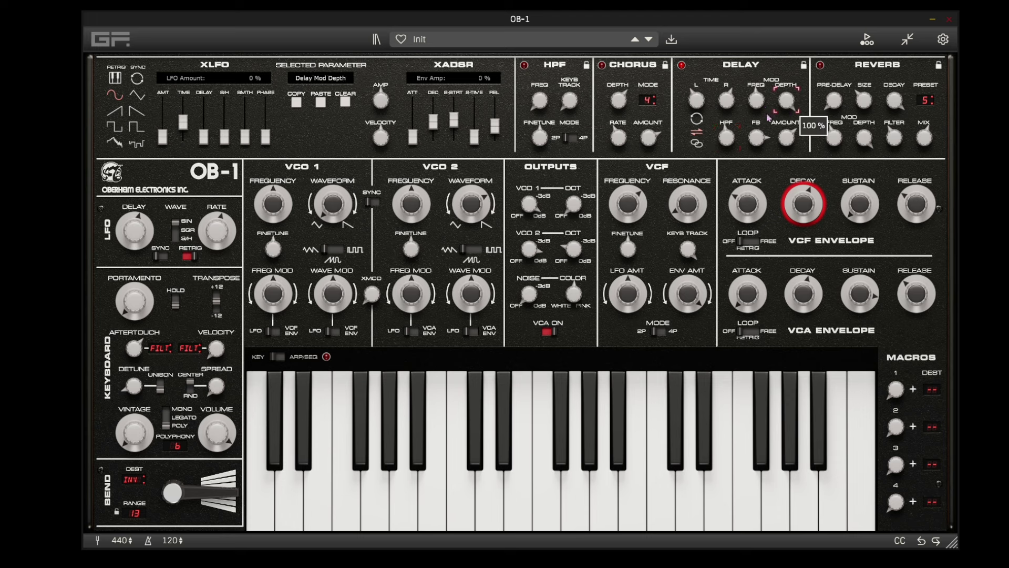
pyautogui.click(752, 100)
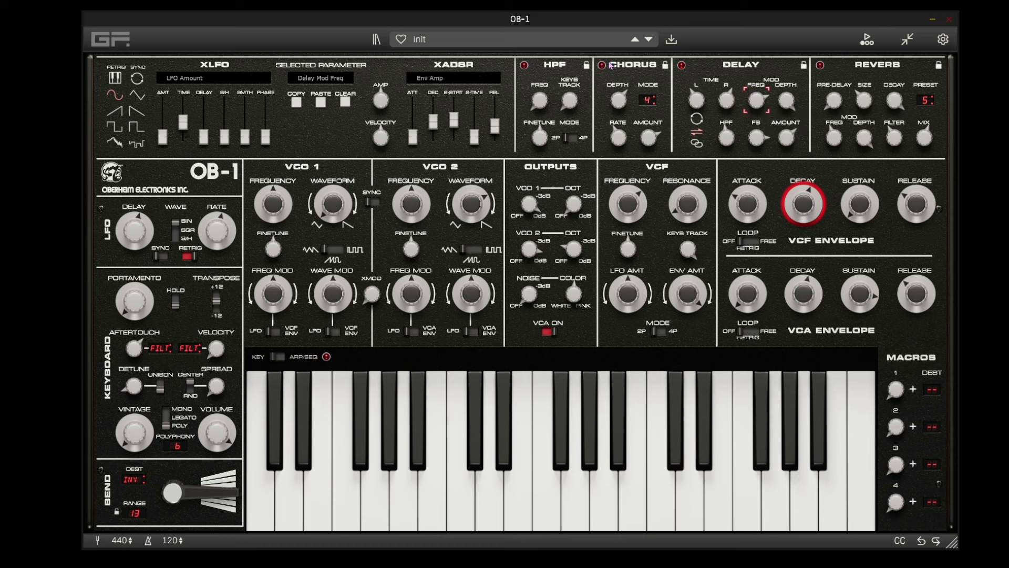
# - Enable the chorus with a depth of 74.59 % and a lower rate, trying its modes and settling on mode 4
pyautogui.click(618, 100)
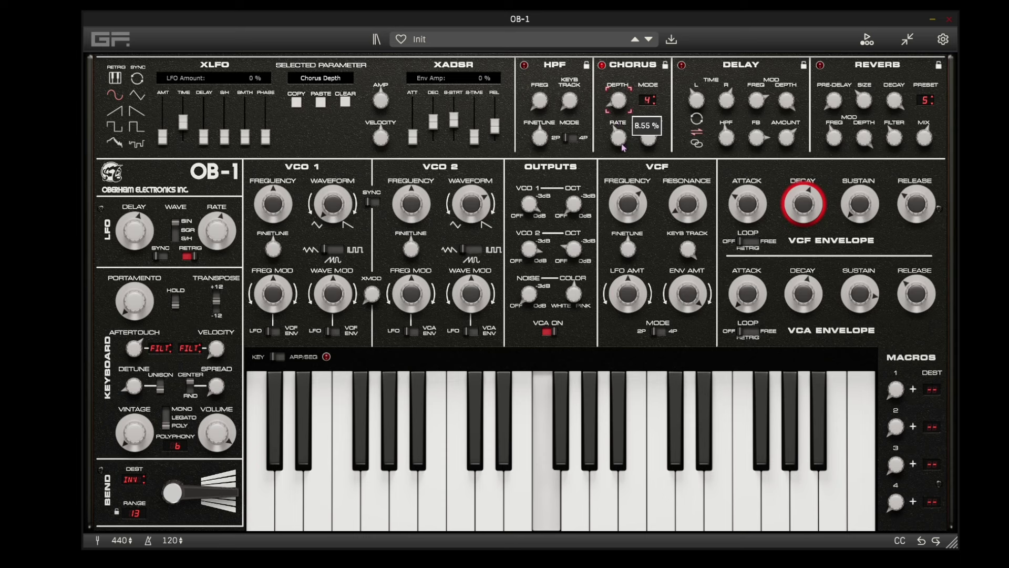
pyautogui.click(619, 140)
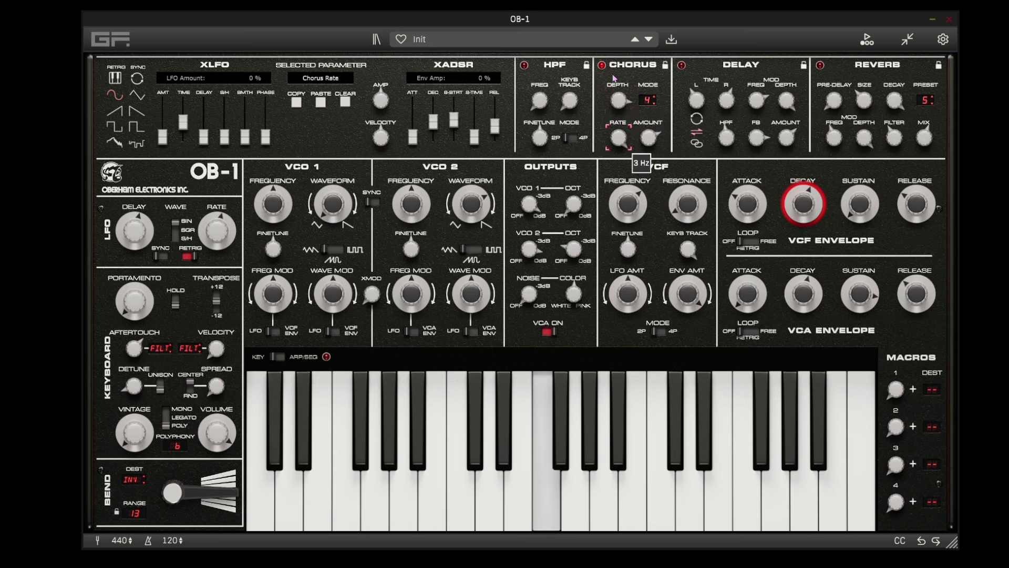
pyautogui.moveTo(619, 100); pyautogui.dragTo(643, 117)
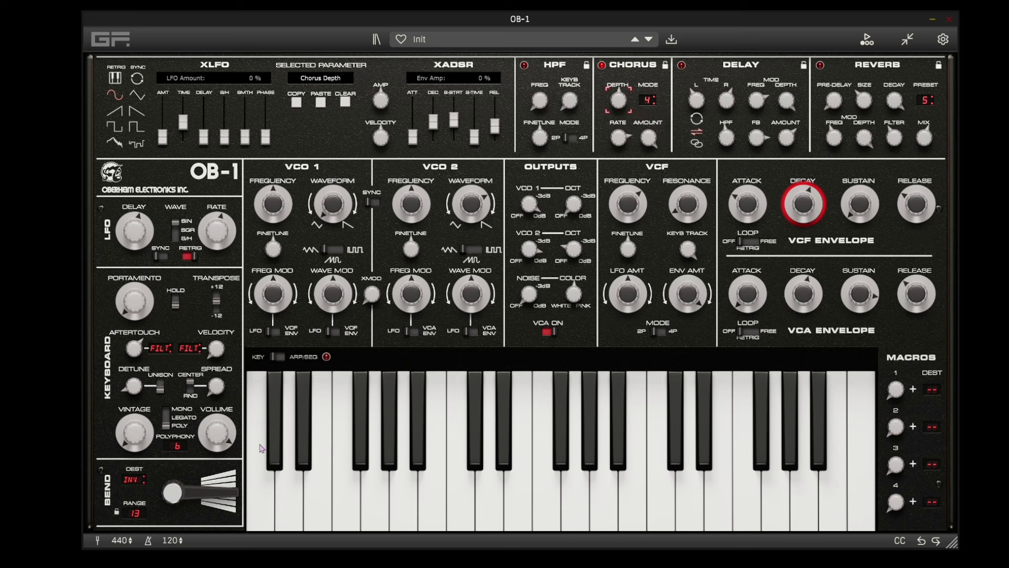
pyautogui.click(207, 430)
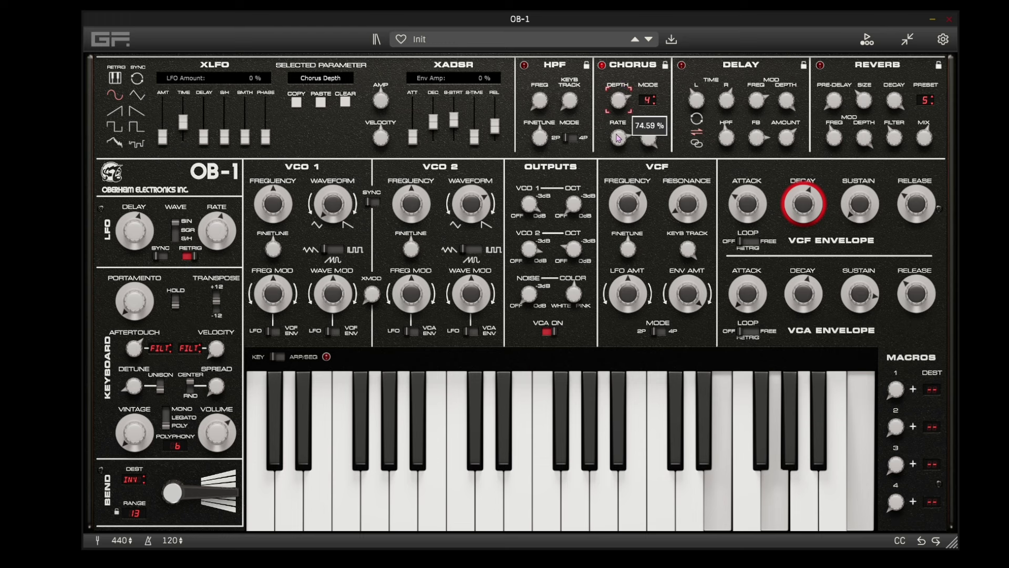
pyautogui.moveTo(620, 136); pyautogui.dragTo(625, 177)
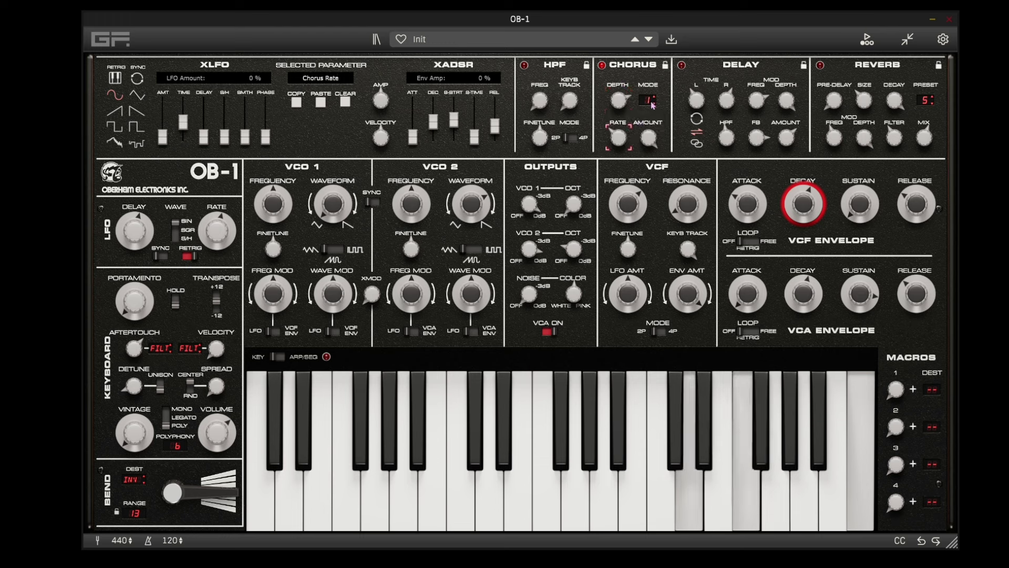
pyautogui.click(653, 105)
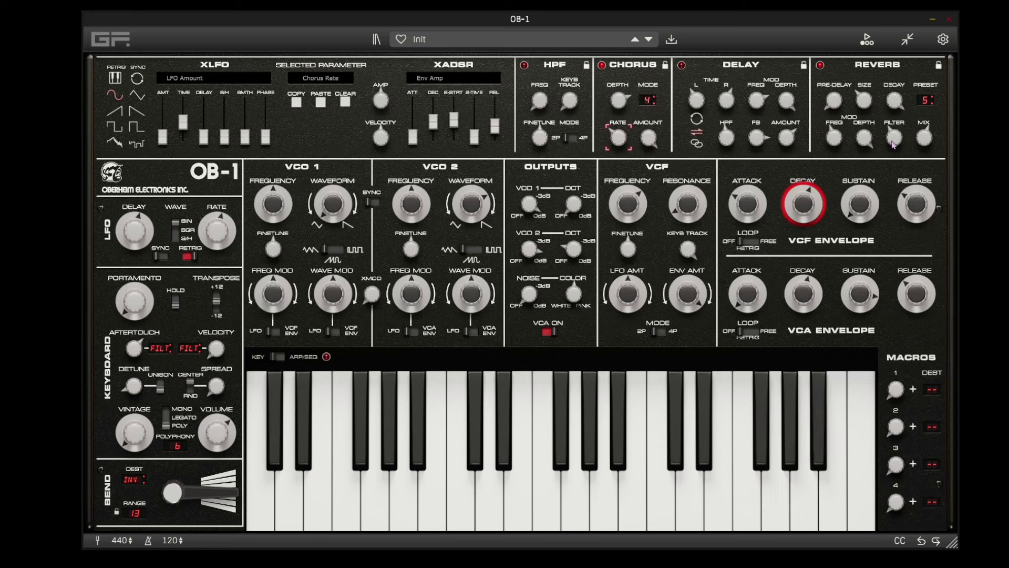
# - Enable the reverb with preset 1 and a 50 % mix, and adjust its decay and size
pyautogui.click(925, 139)
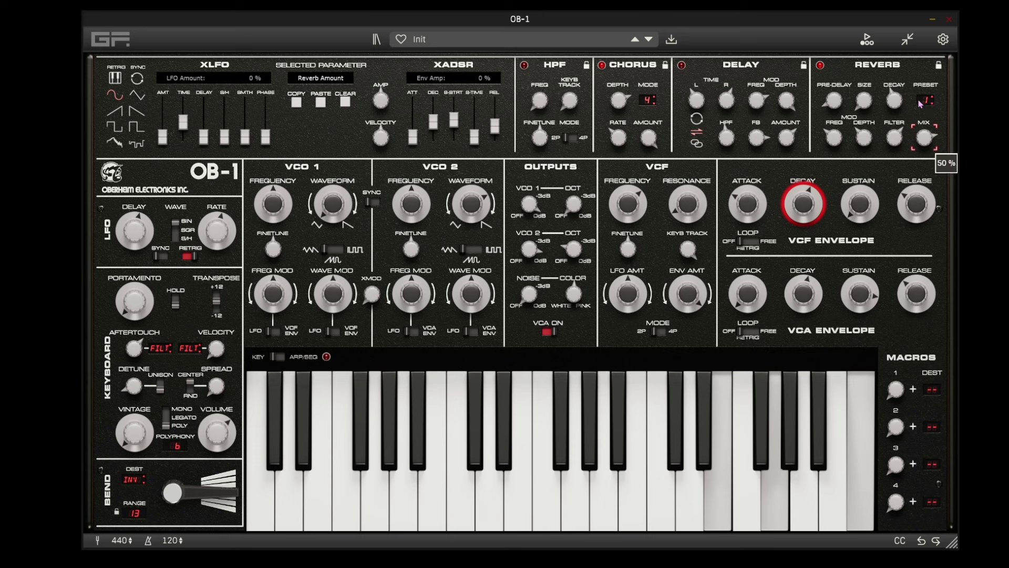
pyautogui.click(889, 102)
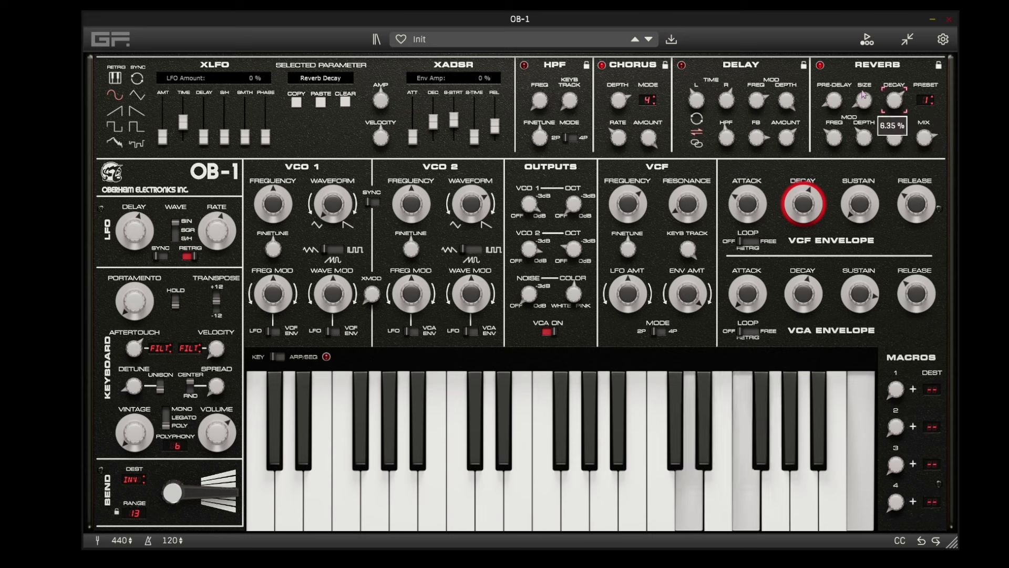
pyautogui.moveTo(862, 73); pyautogui.dragTo(863, 68)
pyautogui.moveTo(872, 144)
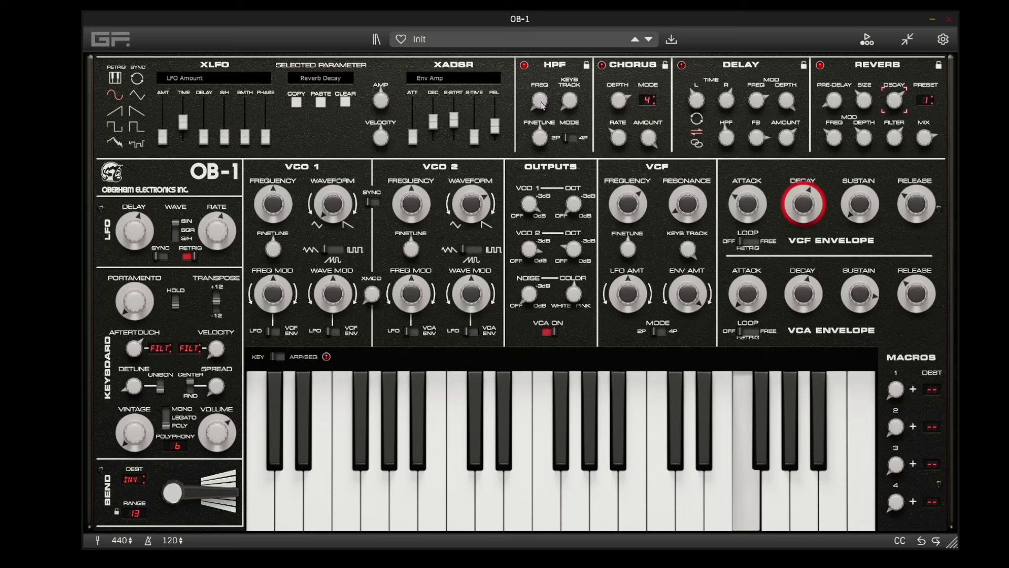
# - Enable the HPF and sweep its frequency up to 53.97 % and back down
pyautogui.click(542, 97)
pyautogui.moveTo(543, 95); pyautogui.dragTo(577, 49)
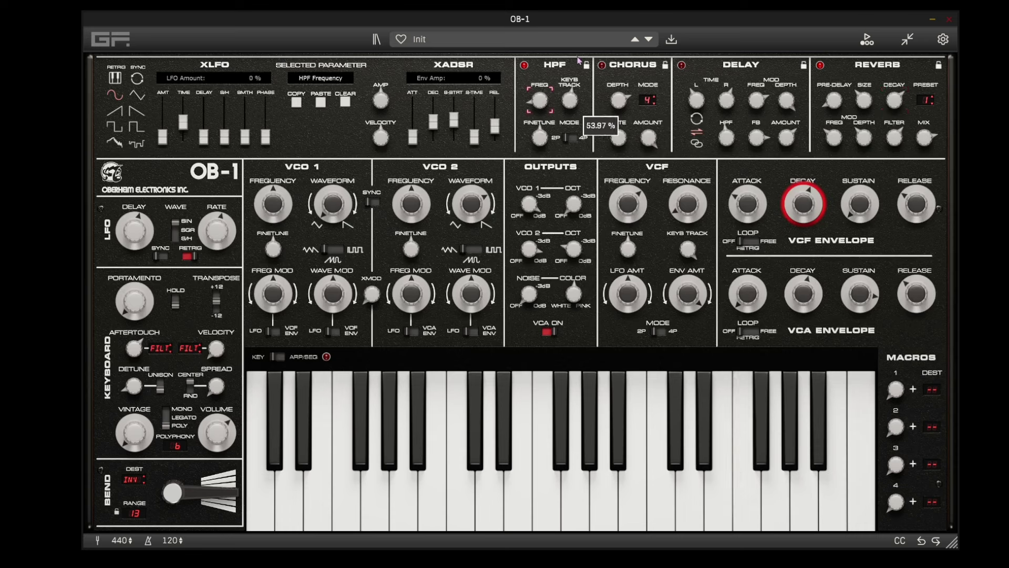
pyautogui.moveTo(540, 100); pyautogui.dragTo(560, 142)
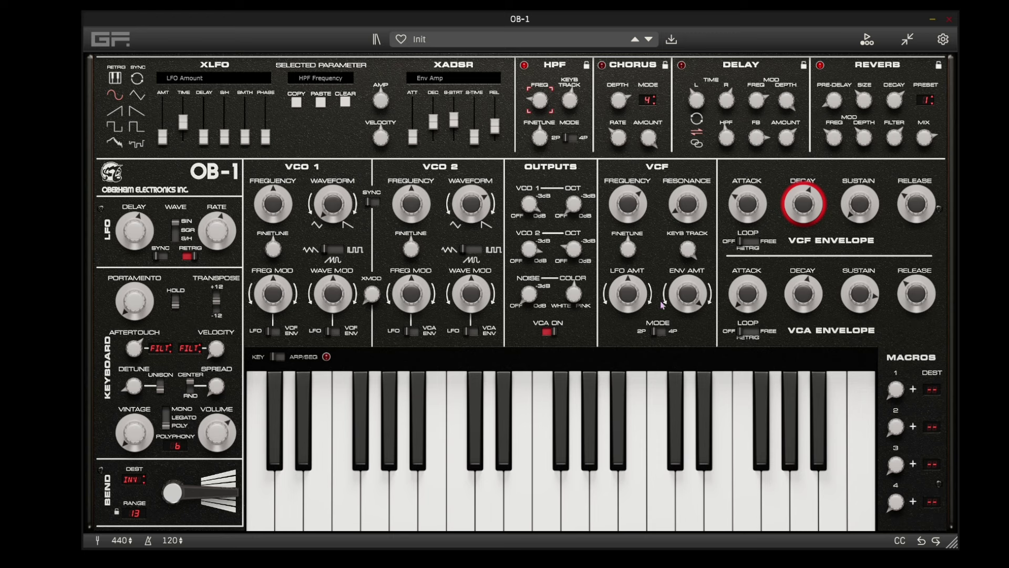
# - Switch the VCF filter mode and lower the VCF frequency from 3309 Hz
pyautogui.click(658, 332)
pyautogui.click(636, 220)
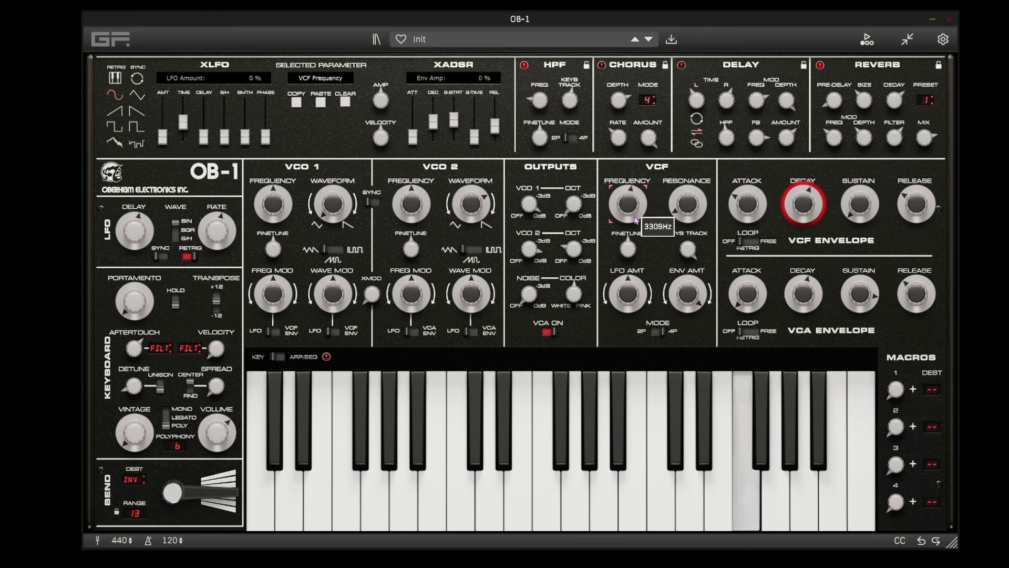
pyautogui.moveTo(636, 220); pyautogui.dragTo(639, 248)
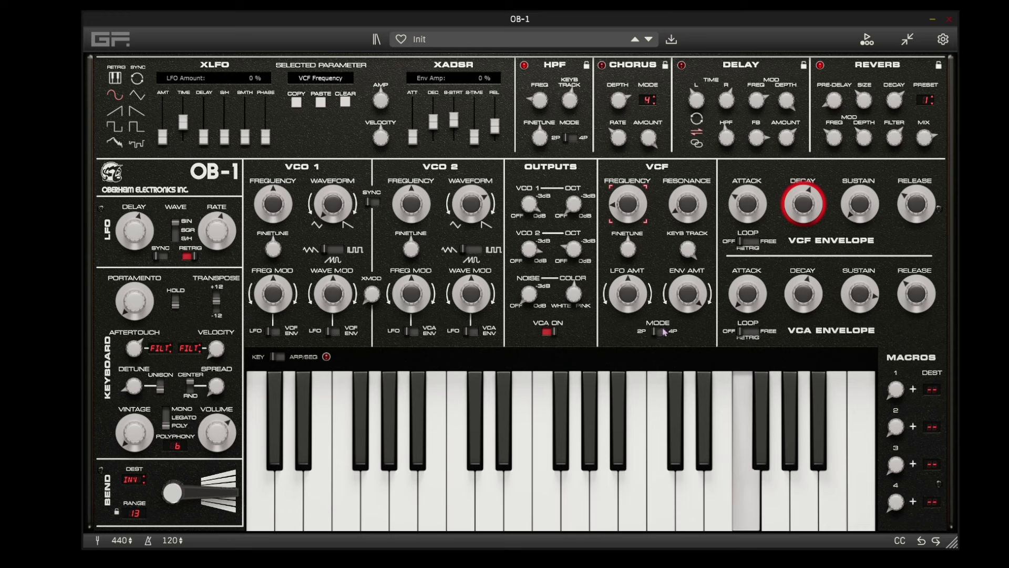
# - Raise the VCF resonance, sweep the HPF and VCF frequencies, and set the VCF envelope amount to 82.54 %
pyautogui.click(675, 210)
pyautogui.moveTo(537, 110); pyautogui.dragTo(537, 121)
pyautogui.click(629, 181)
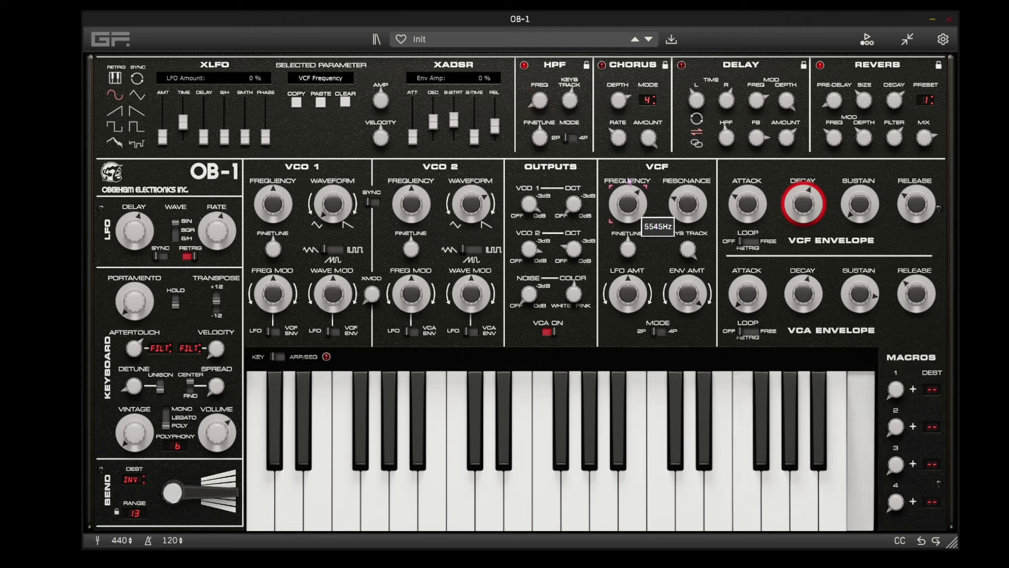
pyautogui.moveTo(629, 181); pyautogui.dragTo(627, 233)
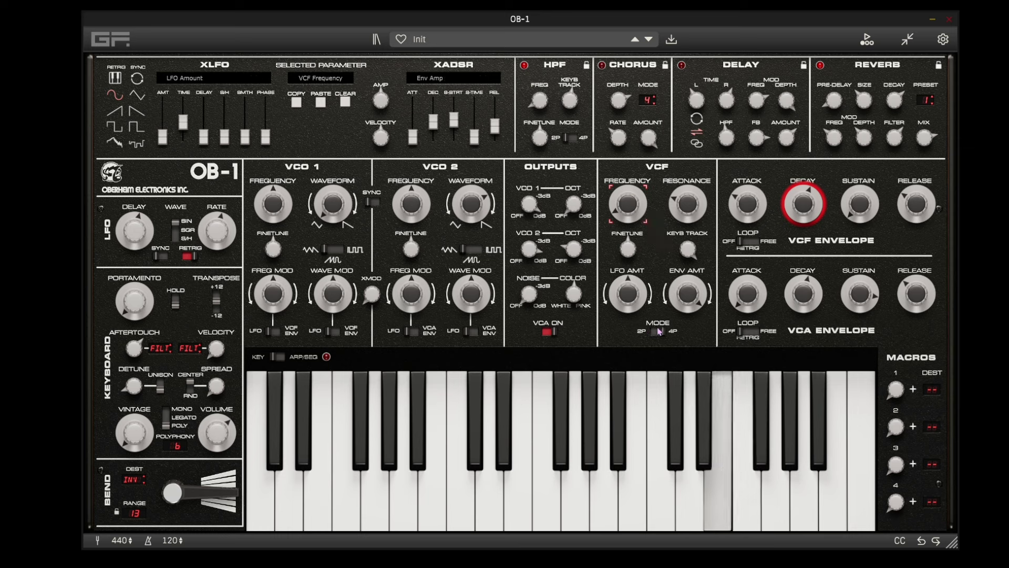
pyautogui.click(696, 303)
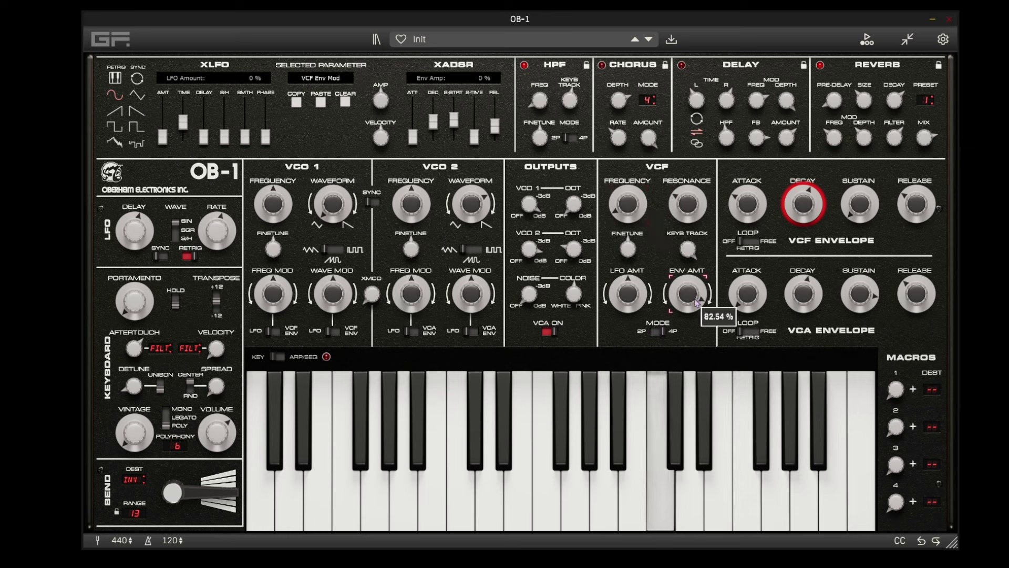
# - Adjust the VCF frequency and give it an XADSR modulation with an envelope amp of 59.68 %
pyautogui.scroll(-3, 696, 303)
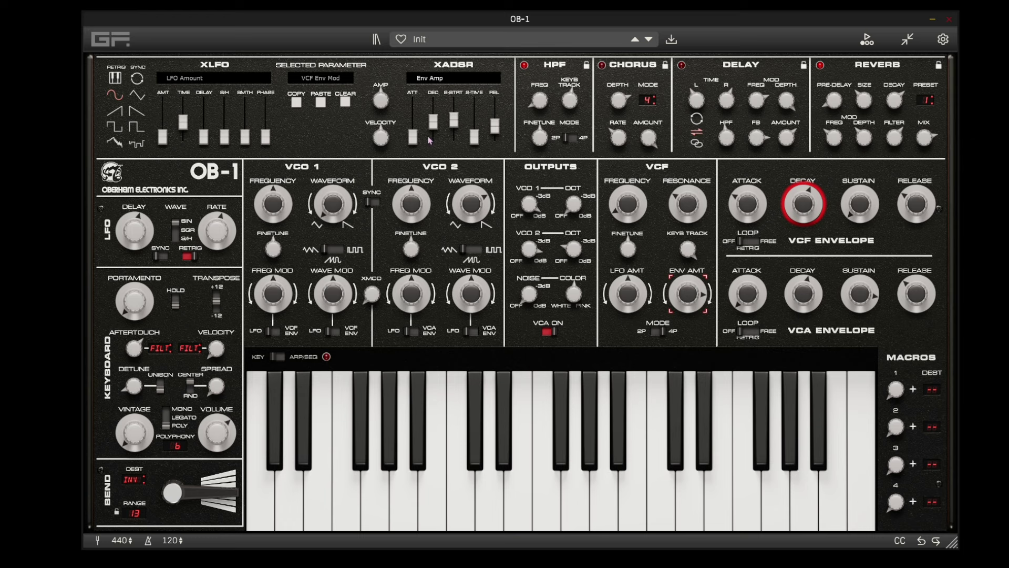
pyautogui.click(636, 199)
pyautogui.moveTo(639, 185); pyautogui.dragTo(640, 205)
pyautogui.moveTo(625, 211)
pyautogui.mouseDown()
pyautogui.moveTo(627, 202)
pyautogui.moveTo(626, 210)
pyautogui.mouseUp()
pyautogui.moveTo(413, 137); pyautogui.dragTo(376, 74)
pyautogui.moveTo(382, 100)
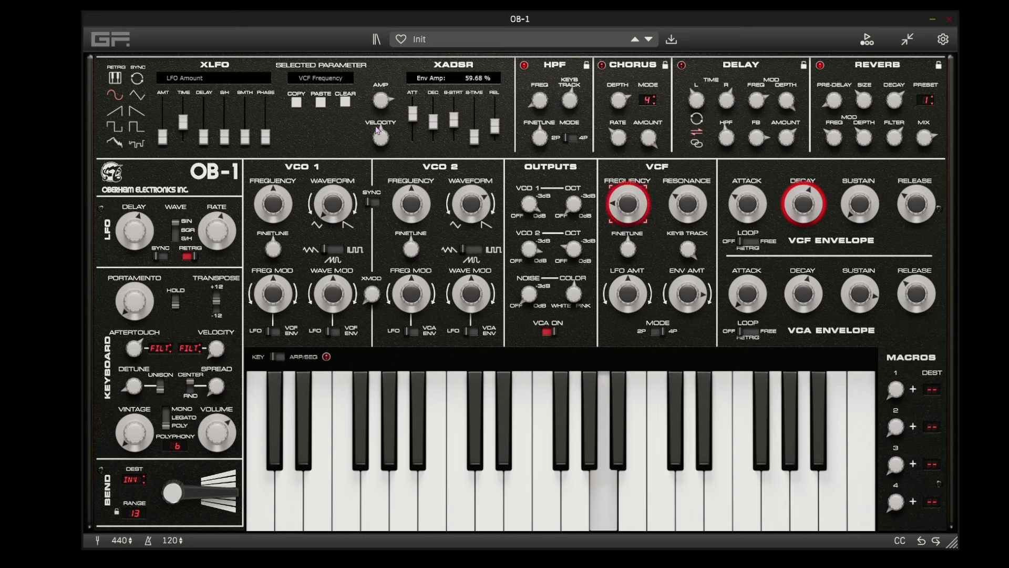
pyautogui.moveTo(379, 133); pyautogui.dragTo(385, 160)
# - Shape the VCF frequency's XADSR with slope start -11.43 %, slope time 0.58389 s and release 0.01080 s, and raise its XLFO amount
pyautogui.moveTo(414, 118); pyautogui.dragTo(413, 110)
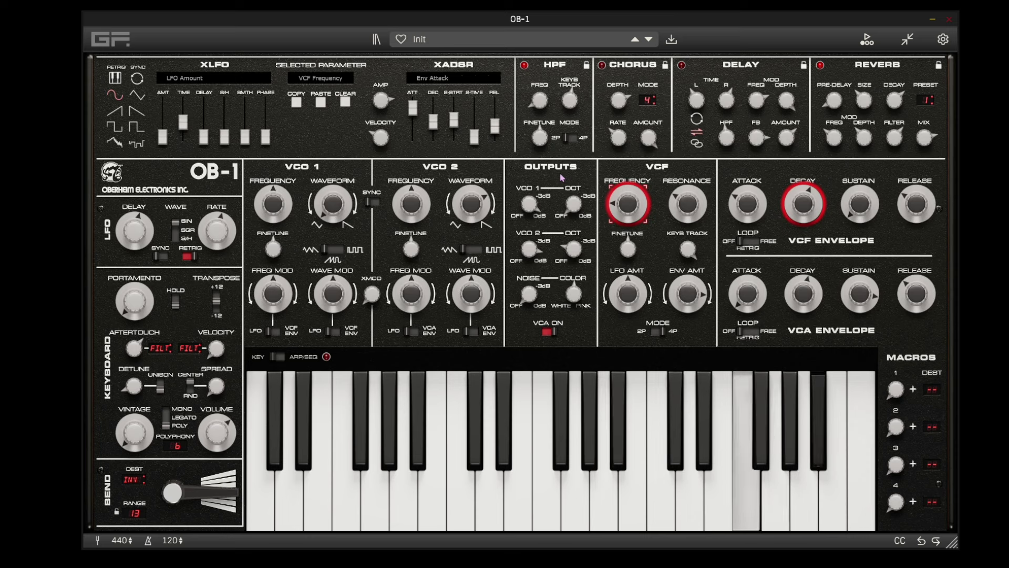
pyautogui.moveTo(412, 109); pyautogui.dragTo(436, 112)
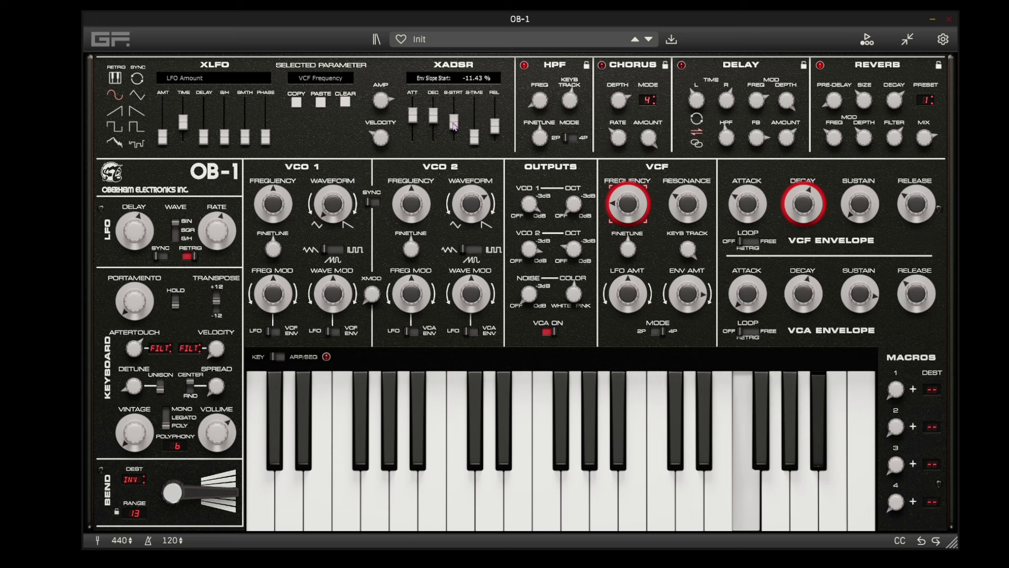
pyautogui.moveTo(475, 139)
pyautogui.moveTo(476, 138); pyautogui.dragTo(474, 97)
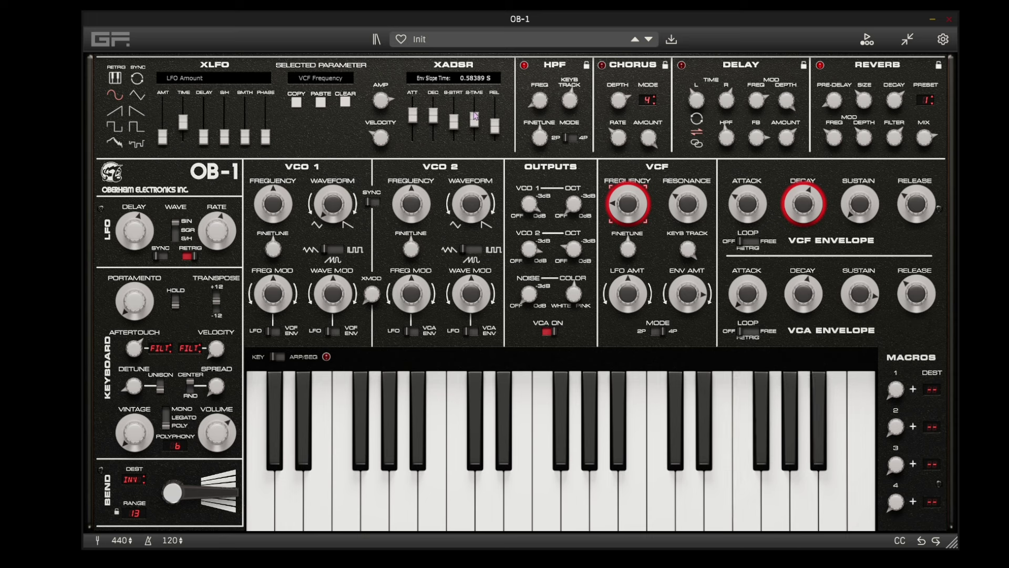
pyautogui.moveTo(495, 124); pyautogui.dragTo(502, 144)
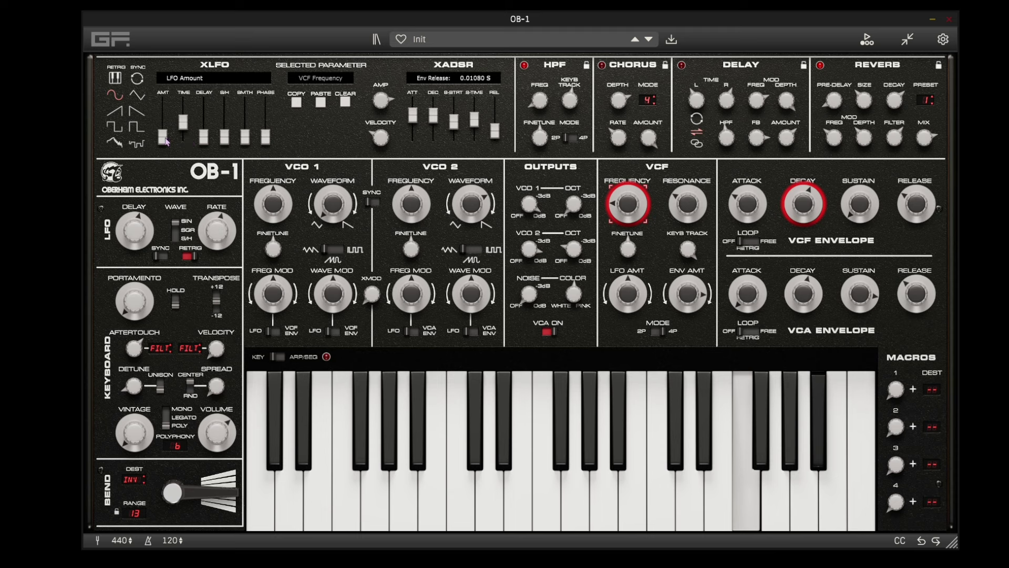
pyautogui.moveTo(165, 141); pyautogui.dragTo(168, 100)
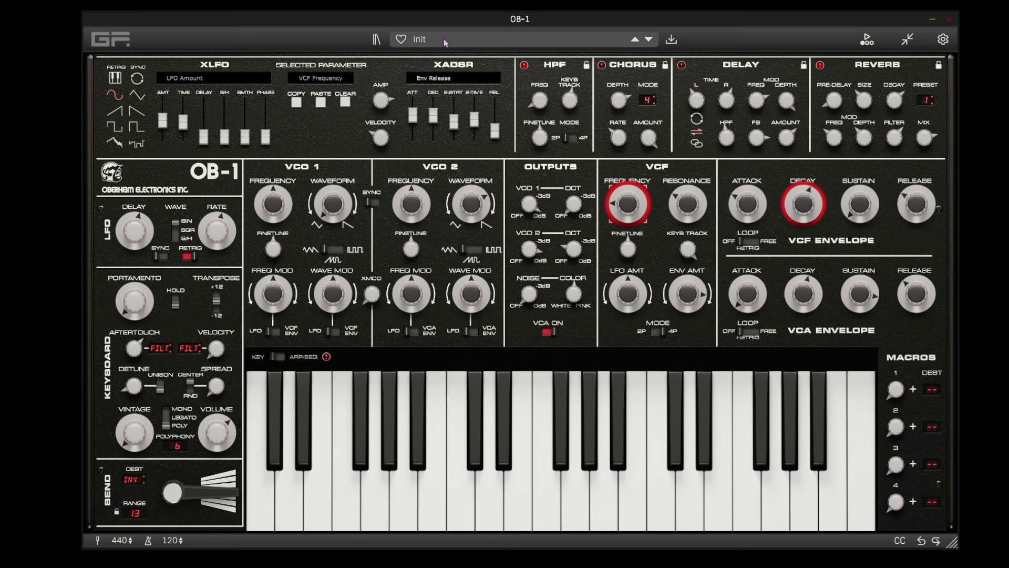
# - Load the Effects patch Chaos Horrific, switch to Sietch Horns, and adjust the VCF frequency and resonance
pyautogui.click(423, 40)
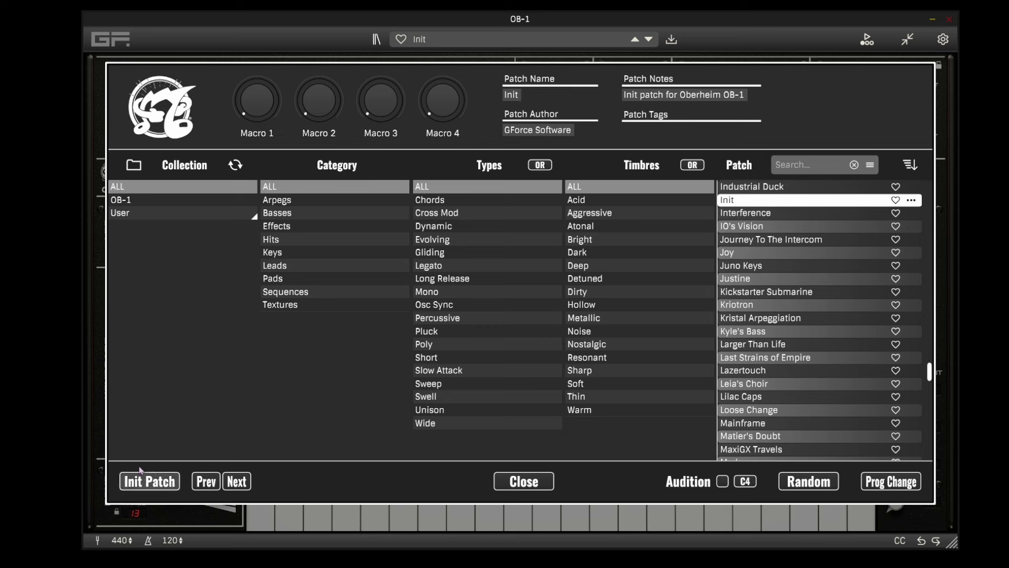
pyautogui.click(281, 227)
pyautogui.doubleClick(759, 189)
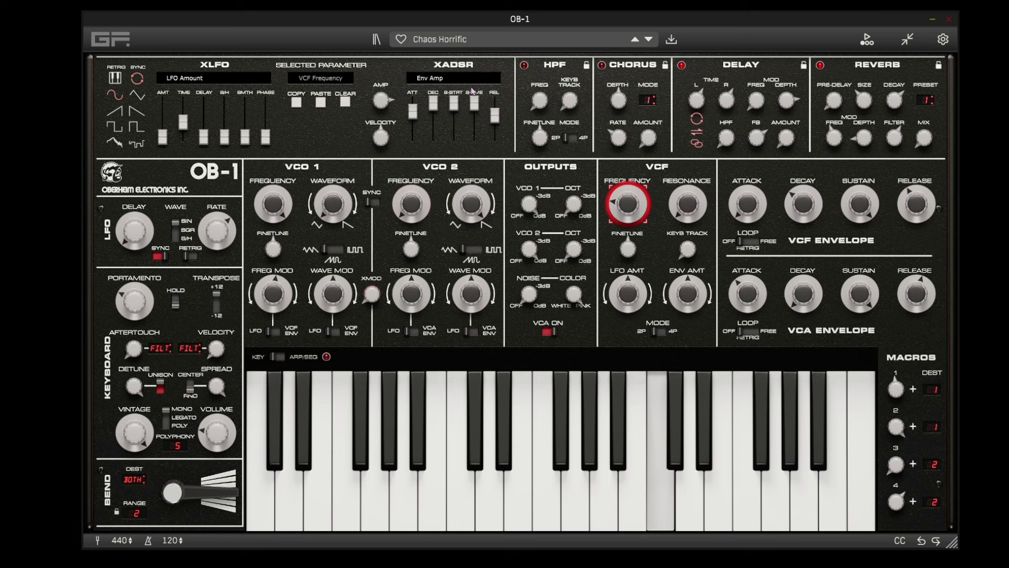
pyautogui.click(464, 45)
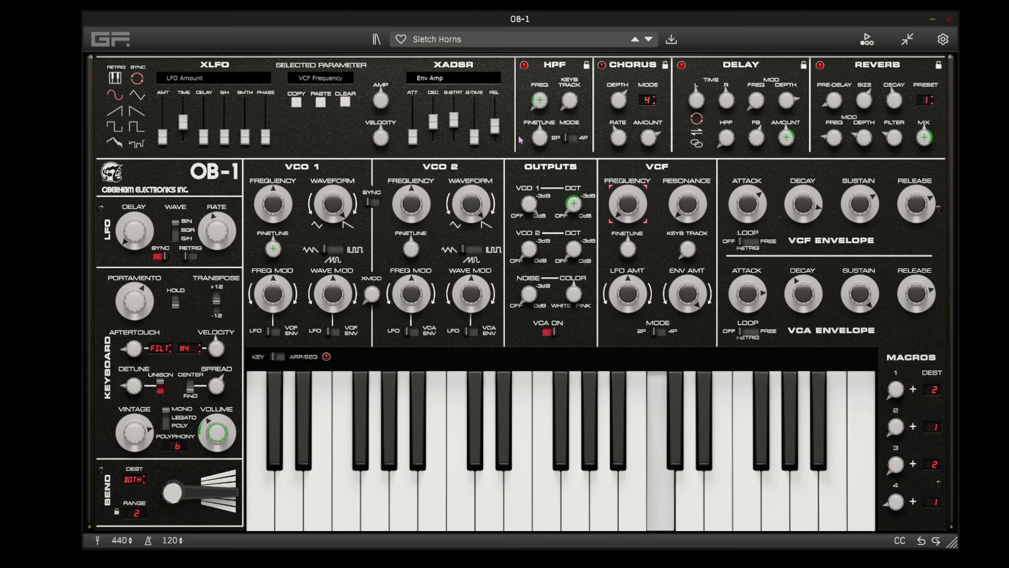
pyautogui.moveTo(624, 221); pyautogui.dragTo(693, 180)
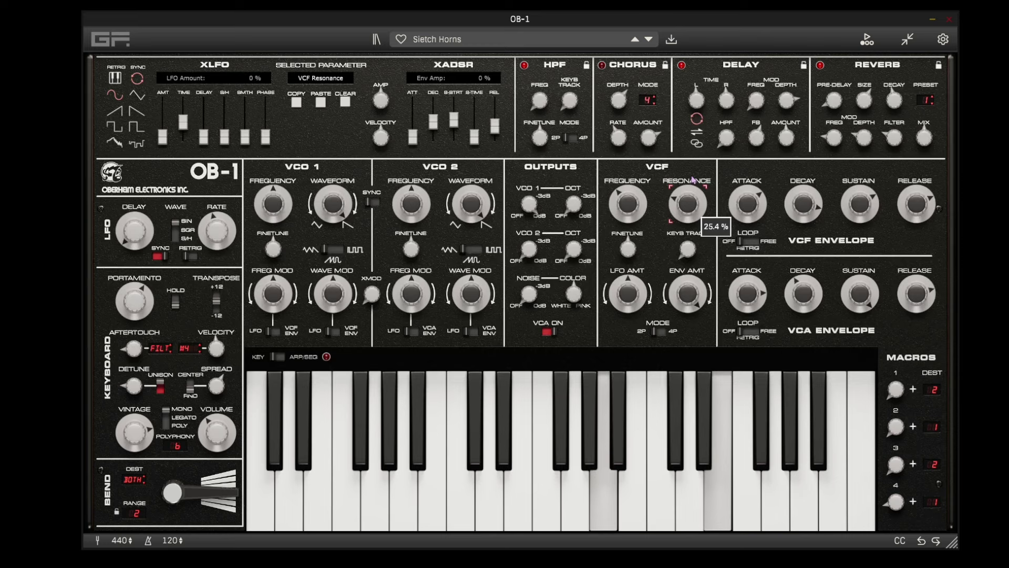
# - Load the first patch in the Keys category and adjust its output volume
pyautogui.click(430, 42)
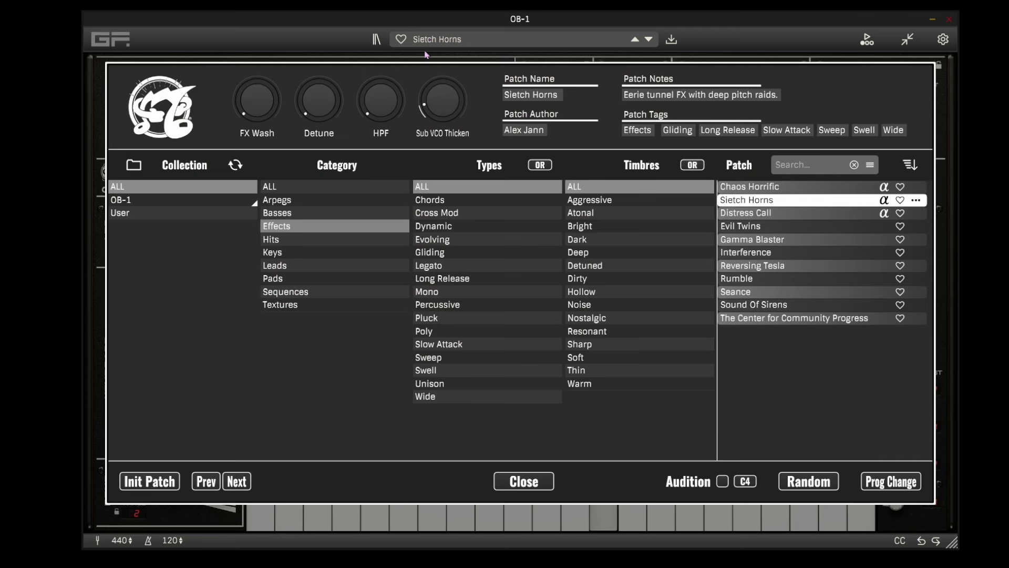
pyautogui.click(296, 254)
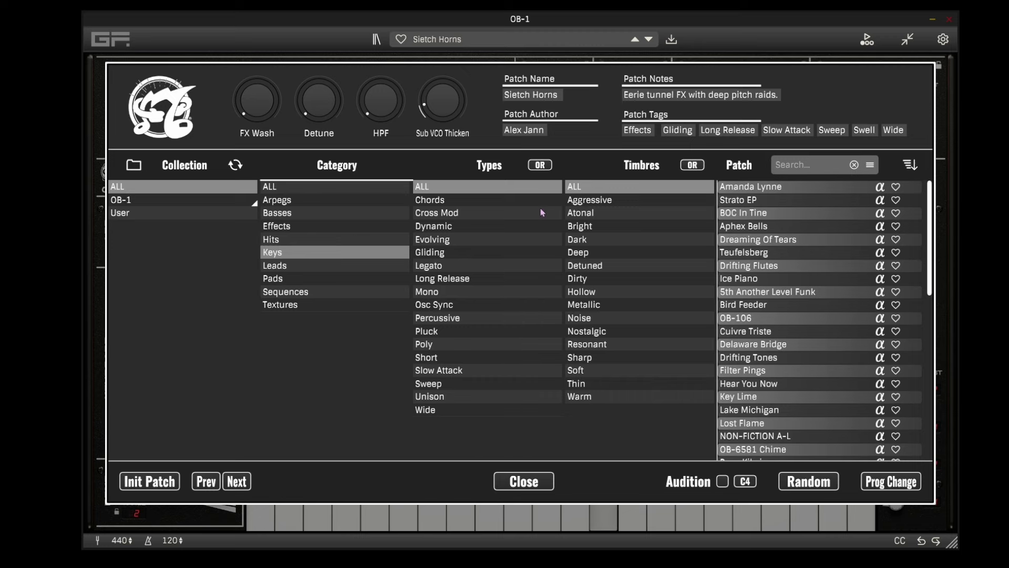
pyautogui.doubleClick(747, 188)
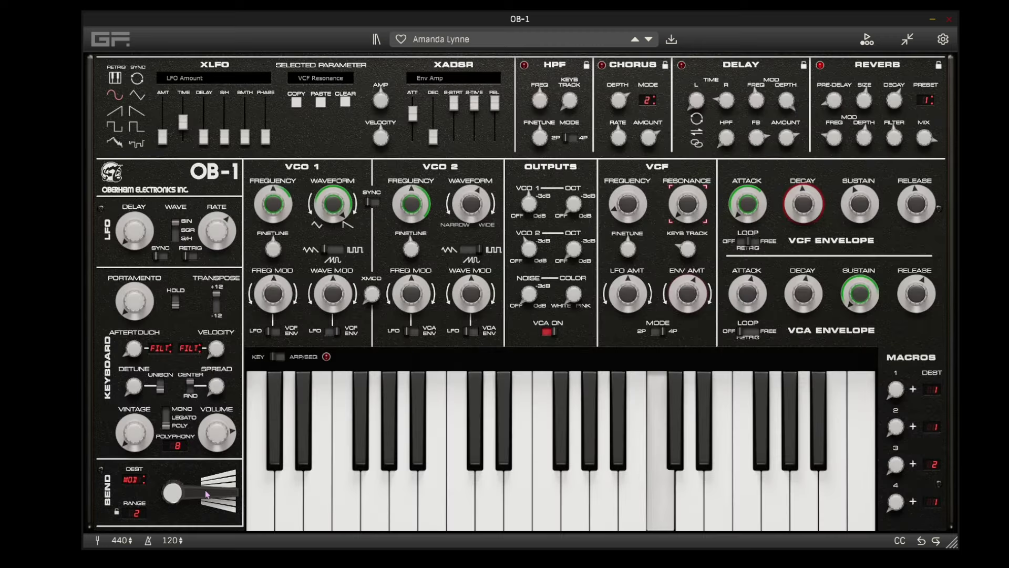
pyautogui.click(220, 435)
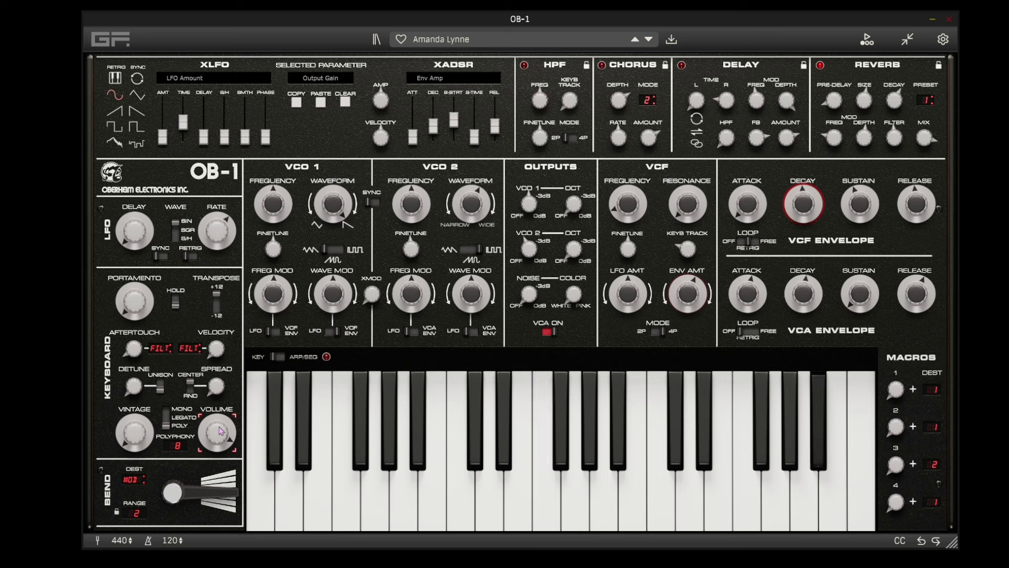
# - Load the Strato EP patch and set its polyphony to 9
pyautogui.click(650, 39)
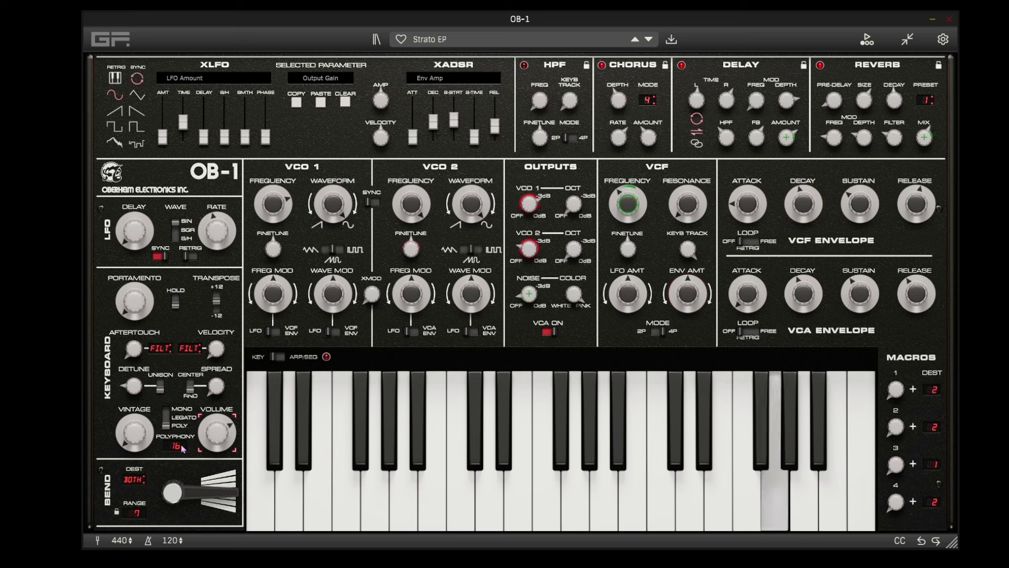
pyautogui.moveTo(183, 450); pyautogui.dragTo(183, 469)
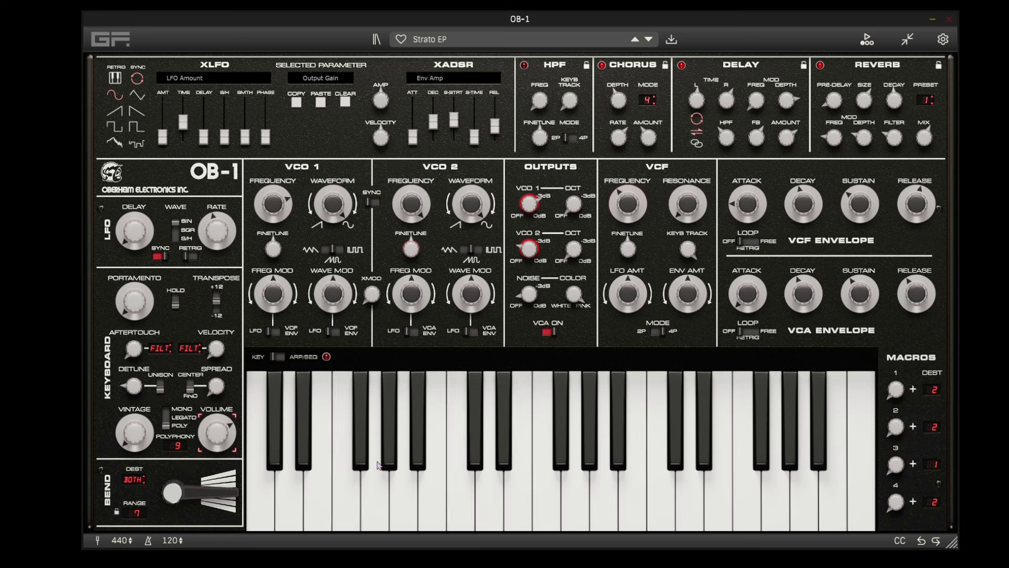
# - Adjust the Strato EP macros, with macro 3 at 83.17 % and macro 4 at 27.3 %, plus the VCF frequency and VCO 2 octave level
pyautogui.moveTo(895, 391); pyautogui.dragTo(858, 408)
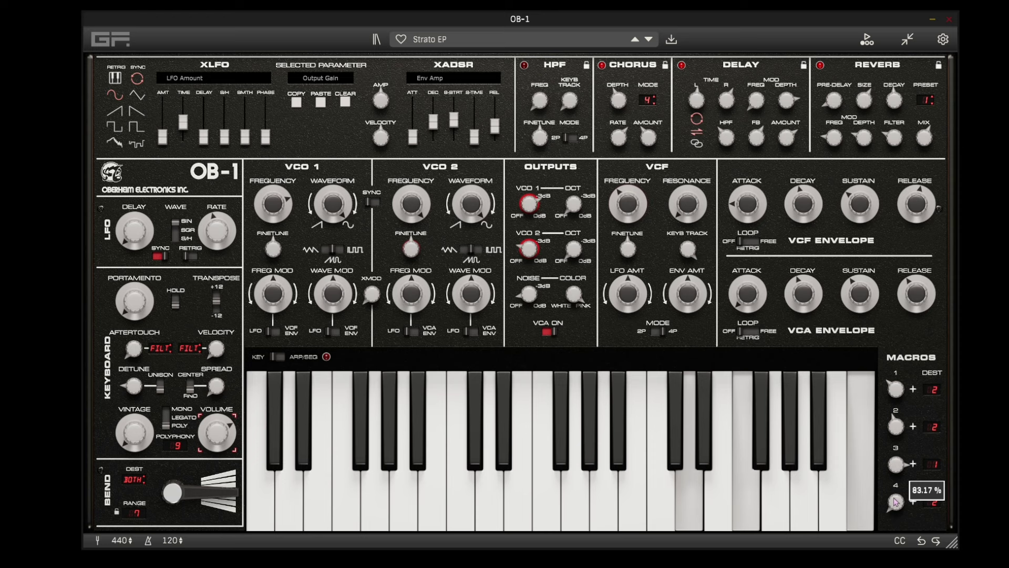
pyautogui.moveTo(896, 498); pyautogui.dragTo(875, 481)
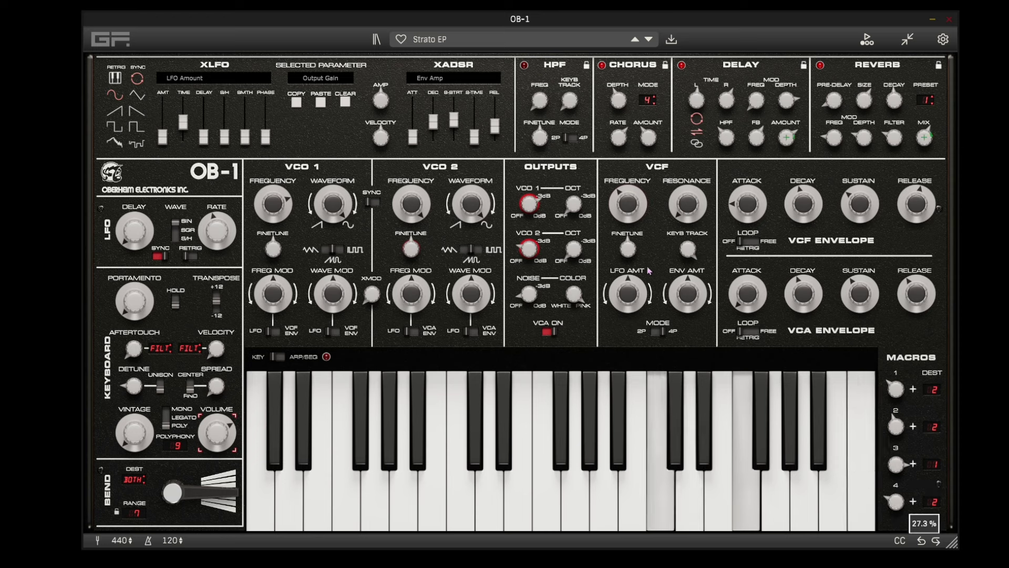
pyautogui.moveTo(633, 206); pyautogui.dragTo(630, 202)
pyautogui.moveTo(575, 253); pyautogui.dragTo(574, 240)
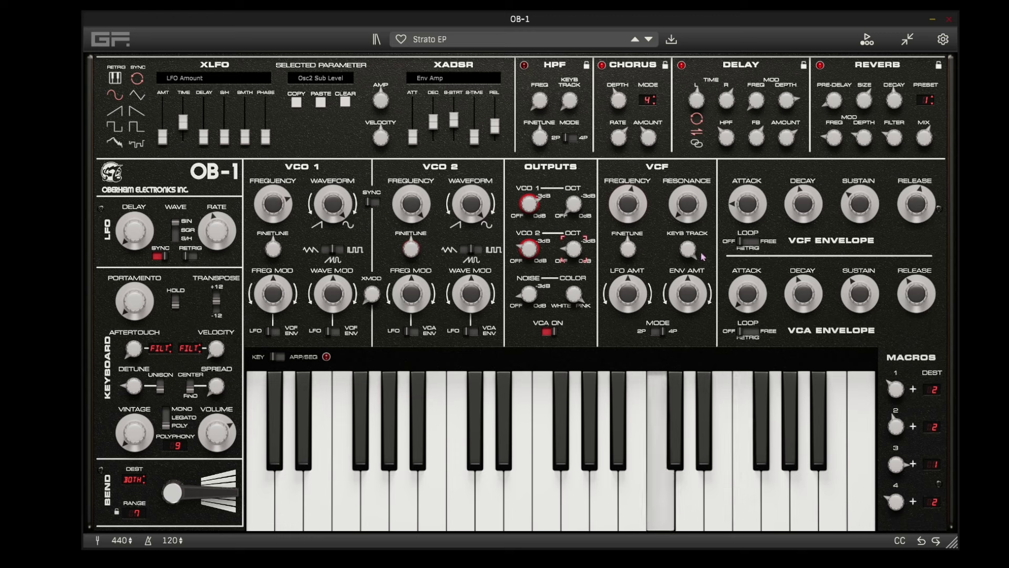
# - Step through BOC In Tine to the Aphex Bells patch, set its polyphony to 9 and raise the volume
pyautogui.click(648, 41)
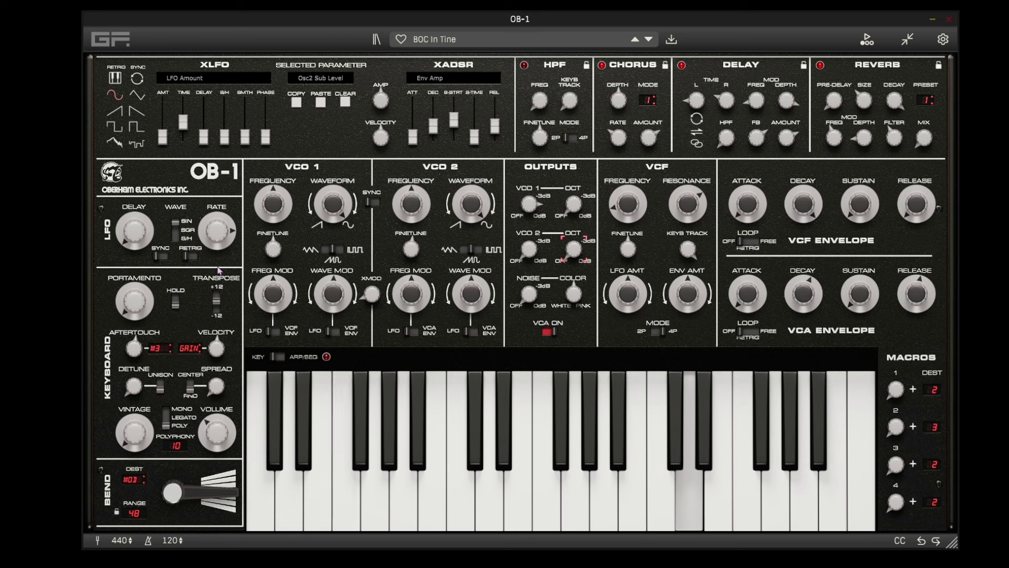
pyautogui.click(648, 40)
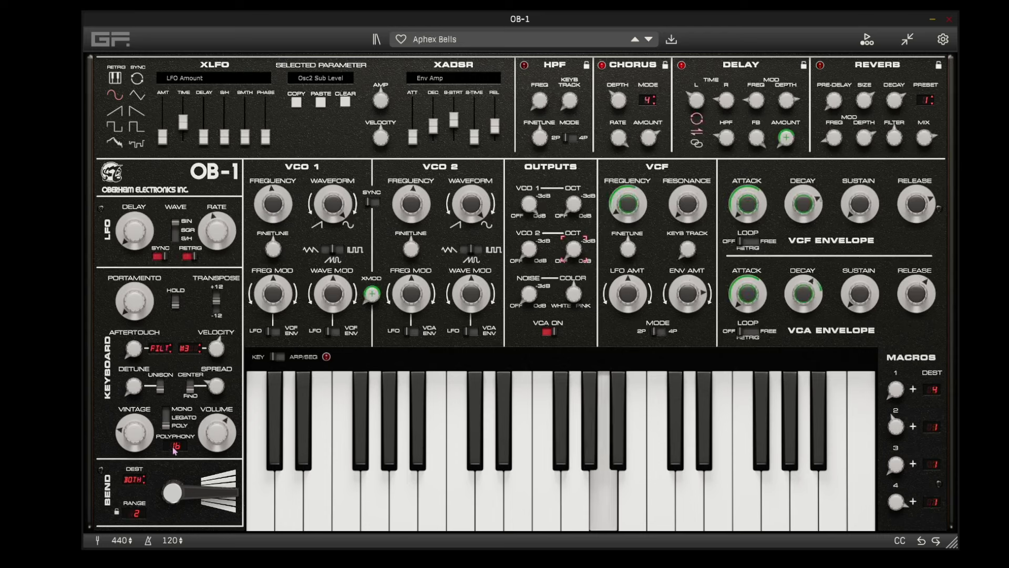
pyautogui.moveTo(175, 450); pyautogui.dragTo(175, 472)
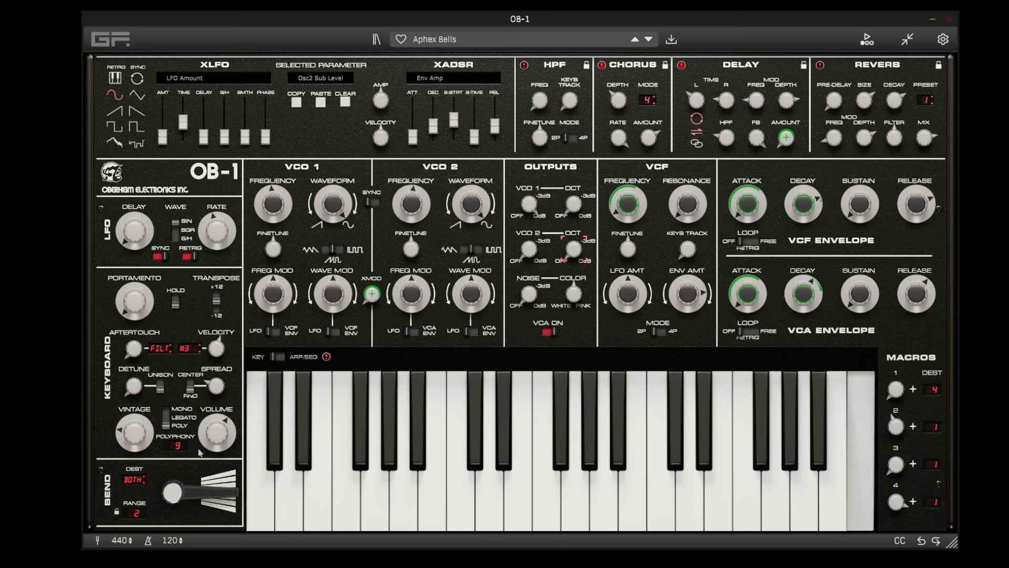
pyautogui.moveTo(208, 445); pyautogui.dragTo(206, 433)
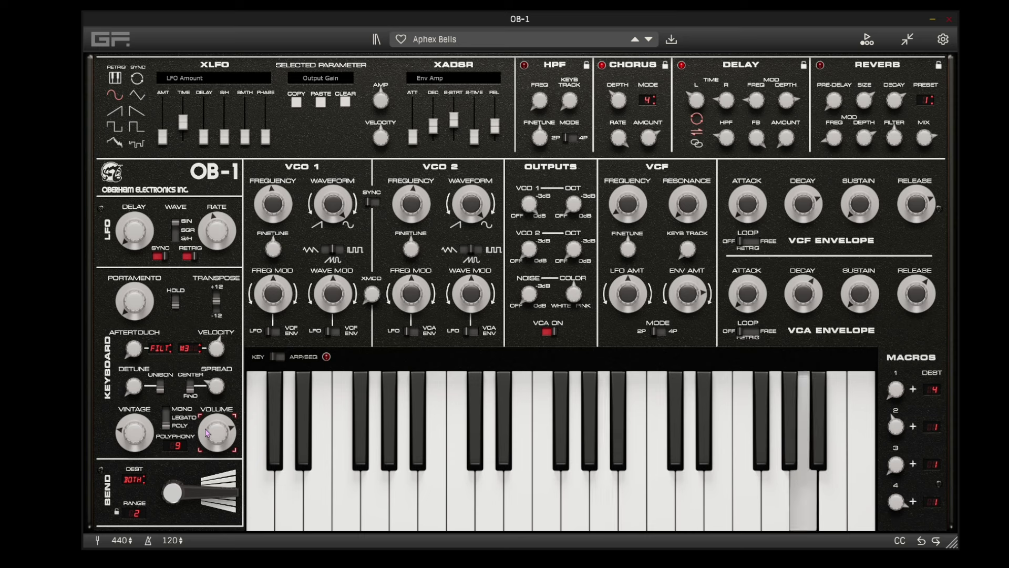
# - Filter the Keys patches by the Evolving type and load Drifting Flutes
pyautogui.click(454, 41)
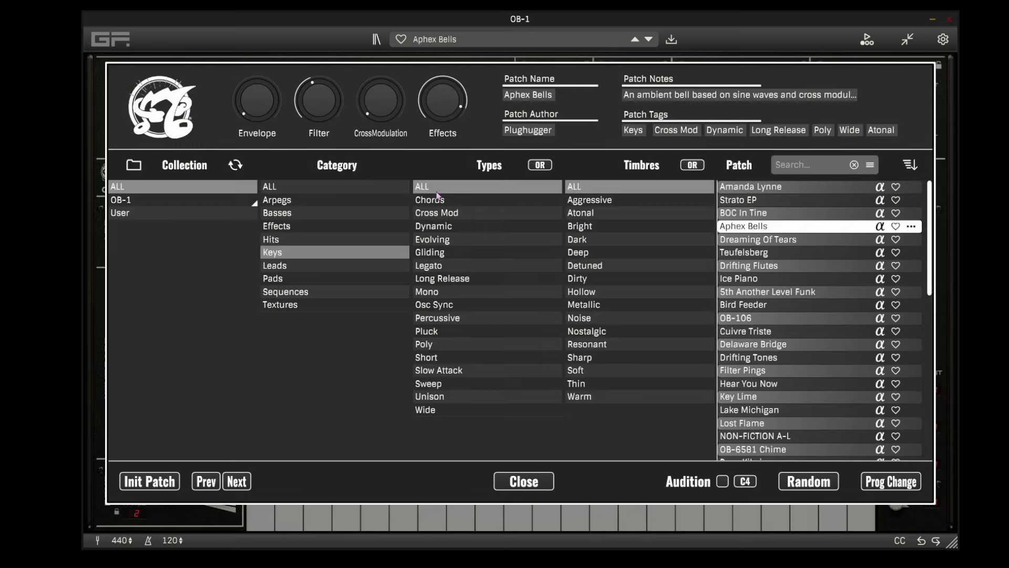
pyautogui.click(439, 240)
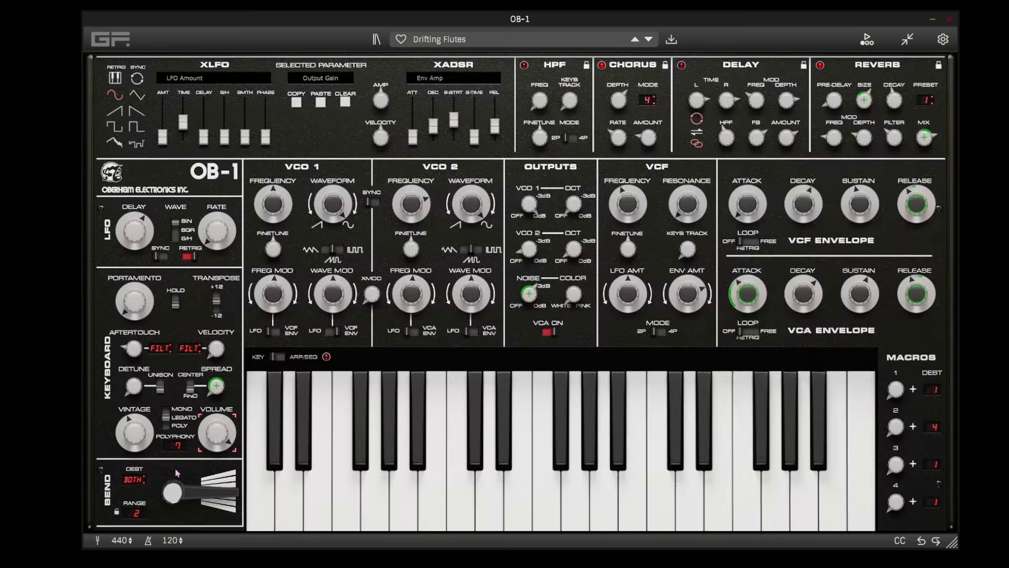
pyautogui.doubleClick(768, 204)
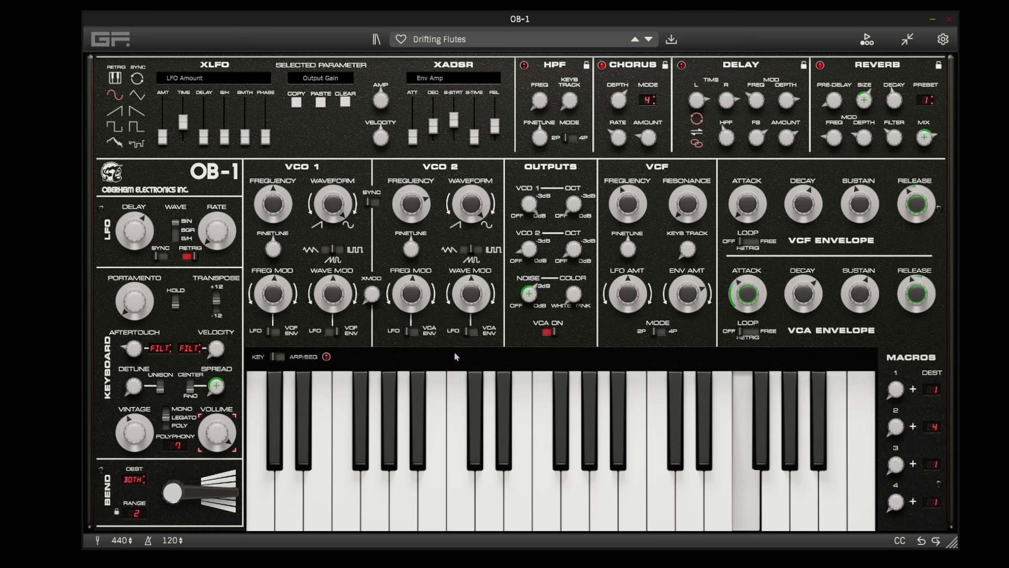
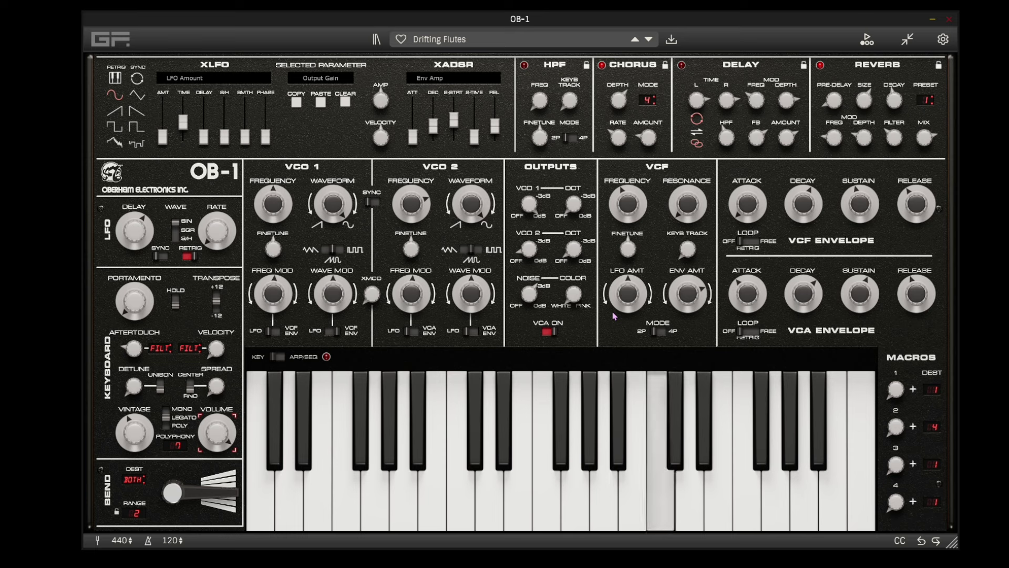
# - Advance to the Bird Feeder patch and set its polyphony to 9
pyautogui.click(648, 39)
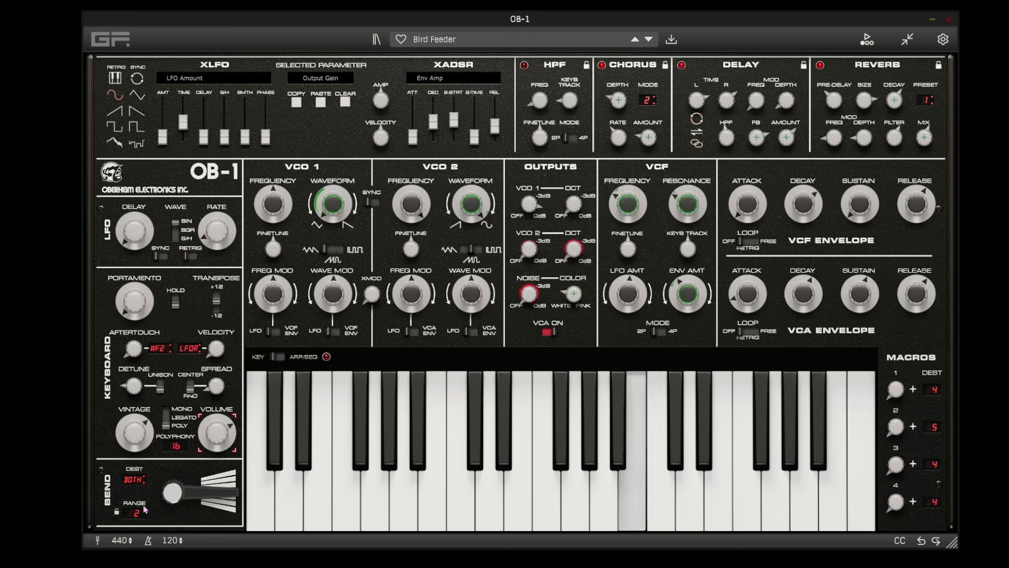
pyautogui.moveTo(172, 452); pyautogui.dragTo(178, 470)
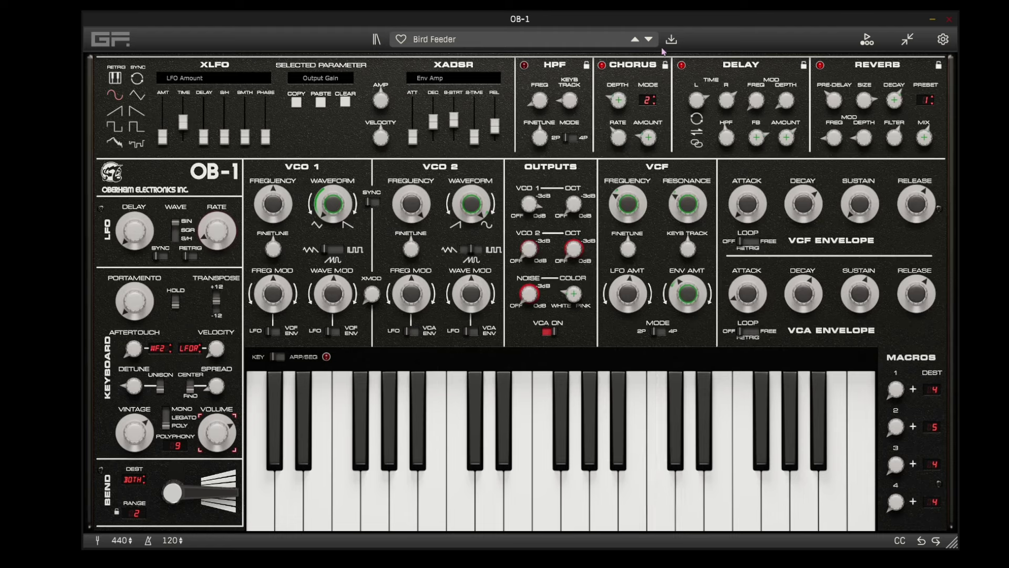
# - Step through Delaware Bridge to the Drifting Tones patch and reduce its polyphony to 6
pyautogui.click(648, 39)
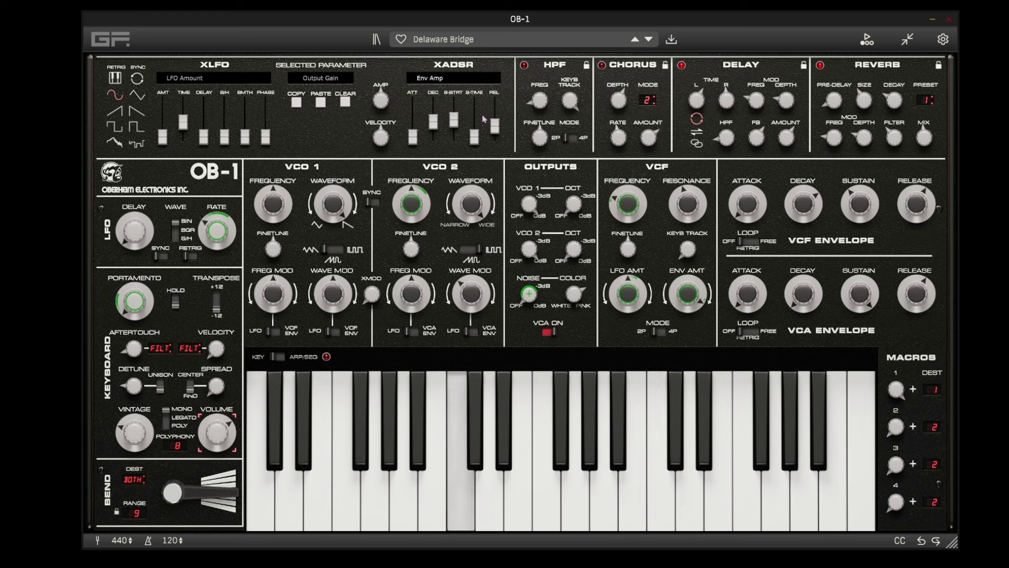
pyautogui.click(648, 39)
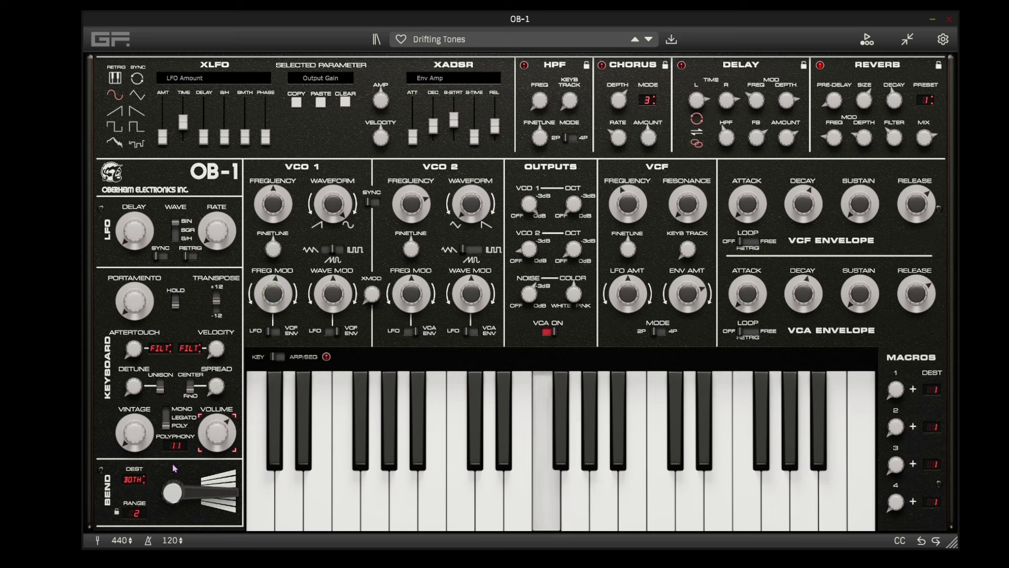
pyautogui.moveTo(176, 446); pyautogui.dragTo(182, 464)
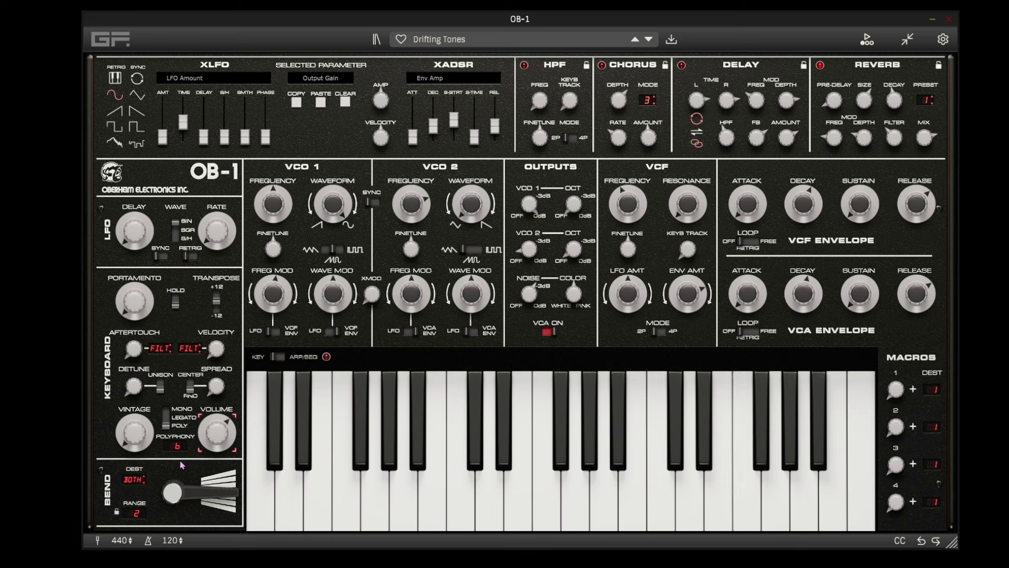